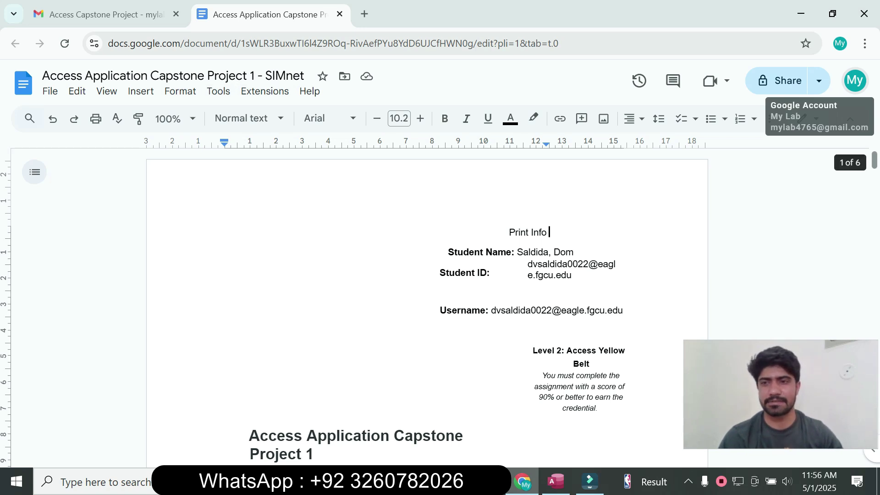
- Review the Access Application Capstone Project 1 instructions, from the project overview through the form-editing tasks, and return to the first project steps
scroll(426, 307, down, 4)
scroll(426, 307, down, 1)
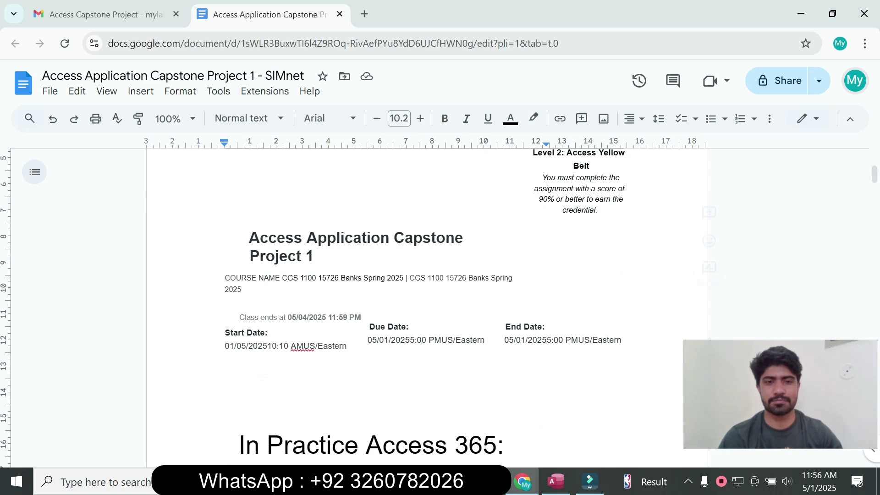
scroll(426, 307, down, 5)
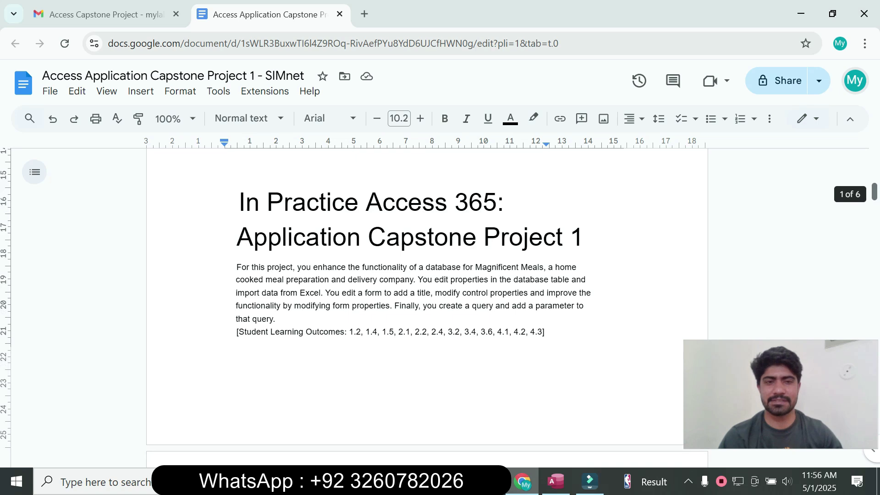
scroll(433, 299, down, 1)
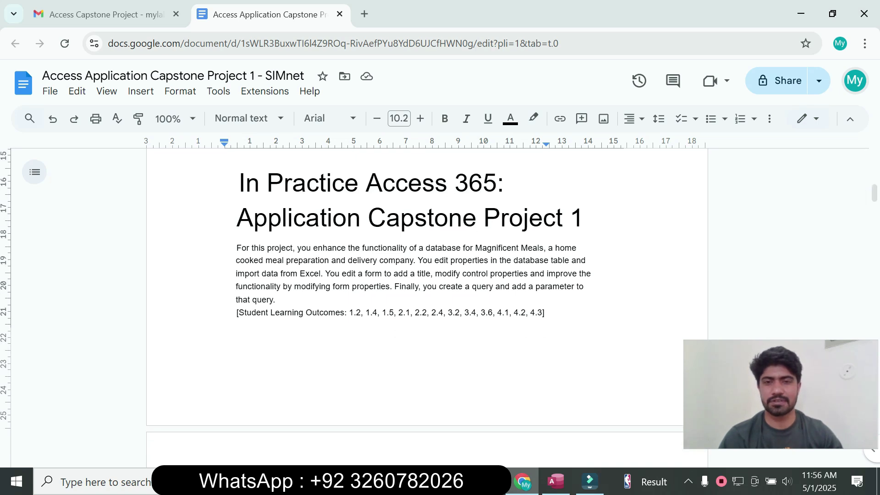
scroll(427, 307, down, 5)
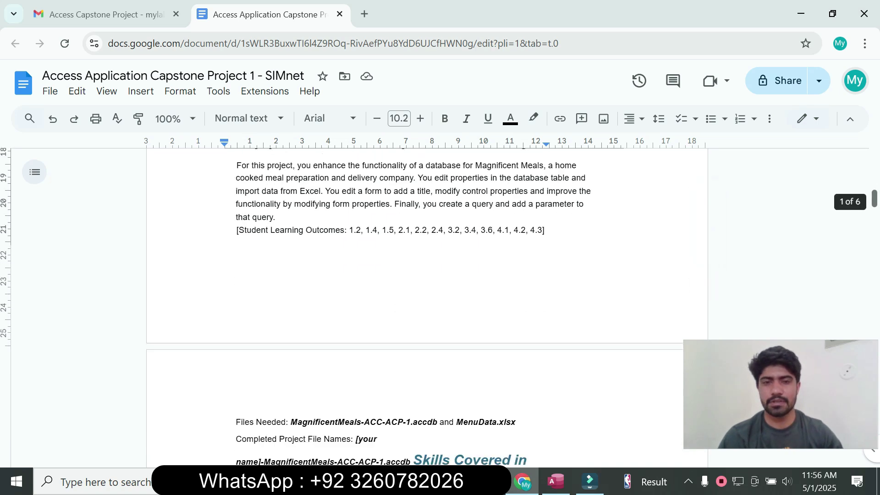
scroll(426, 307, down, 5)
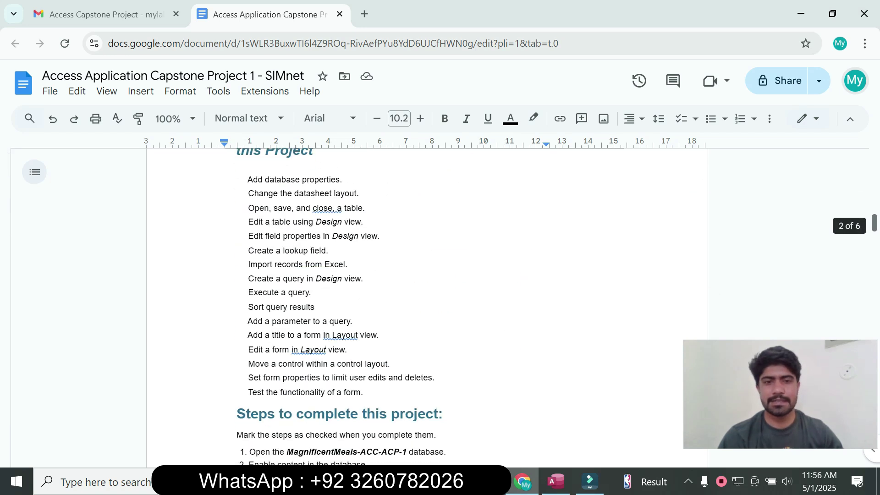
scroll(426, 307, down, 1)
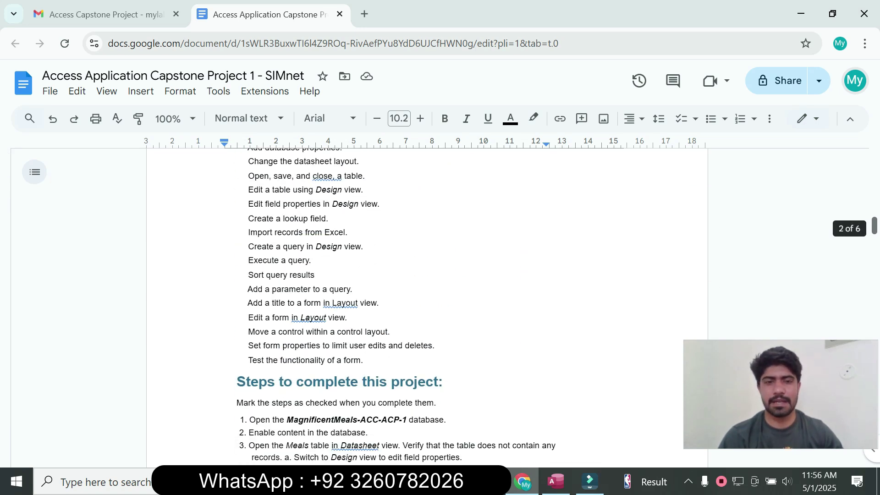
scroll(426, 307, down, 3)
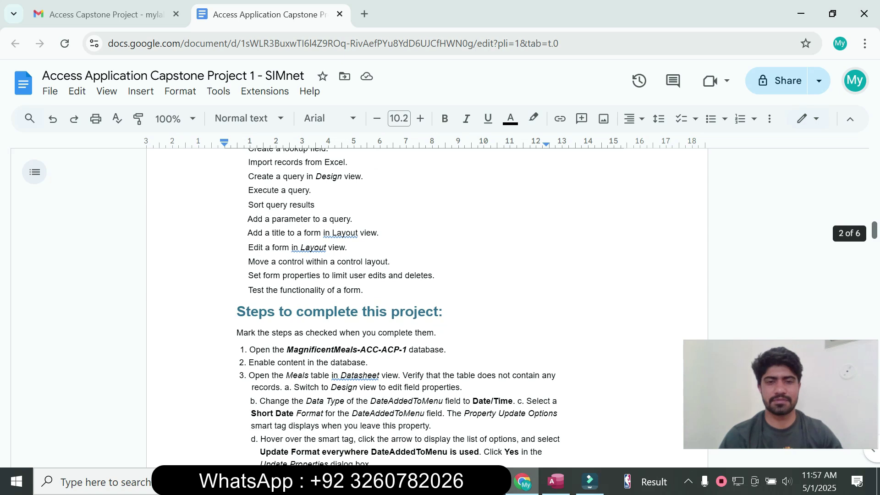
scroll(426, 307, down, 5)
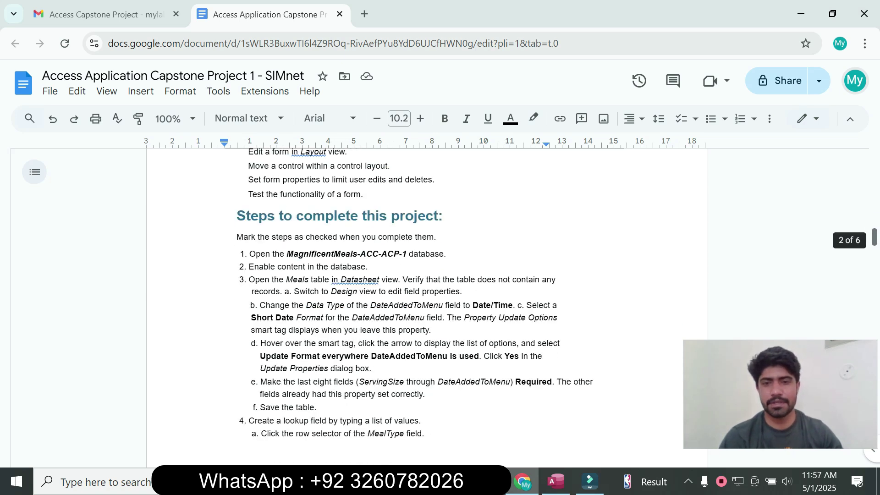
scroll(426, 307, down, 5)
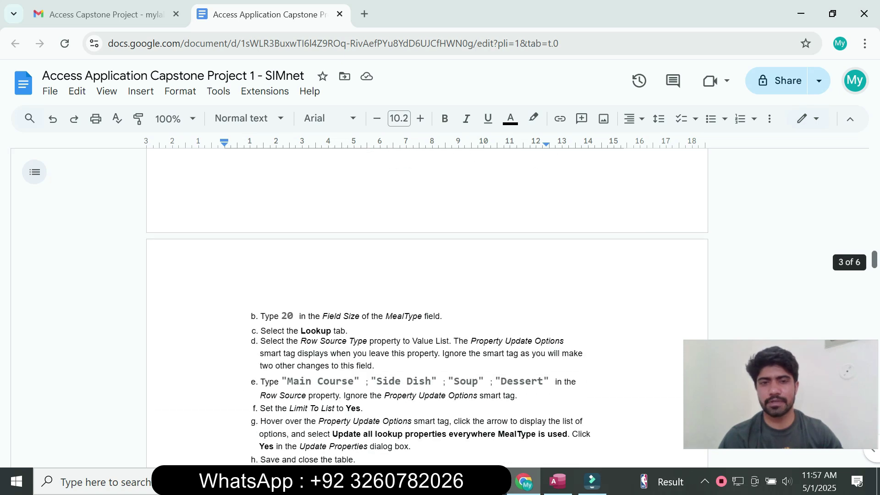
scroll(426, 306, down, 10)
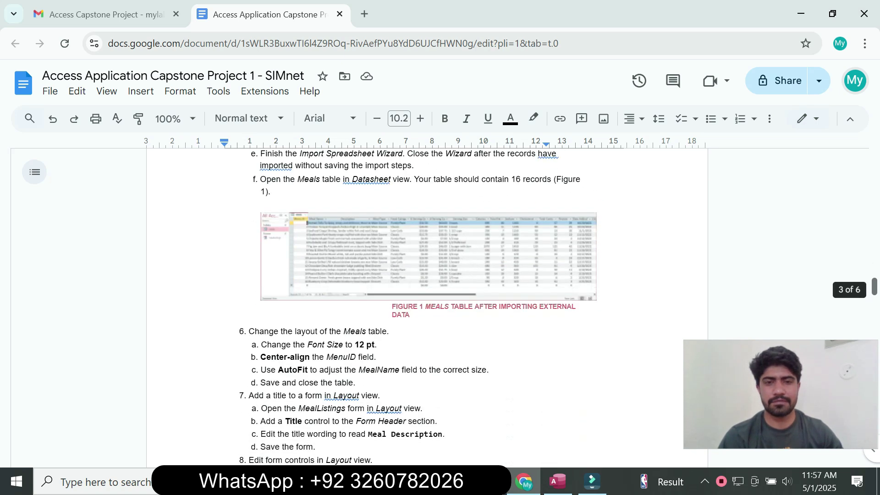
scroll(426, 307, down, 10)
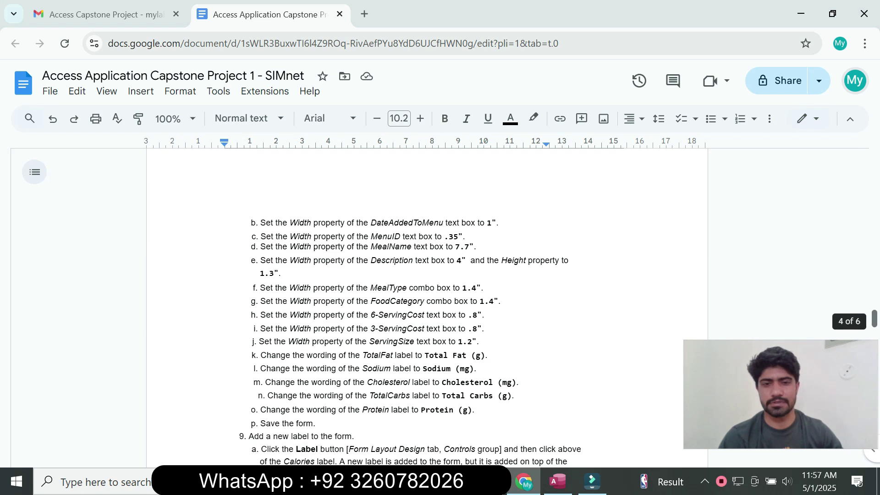
scroll(426, 307, down, 8)
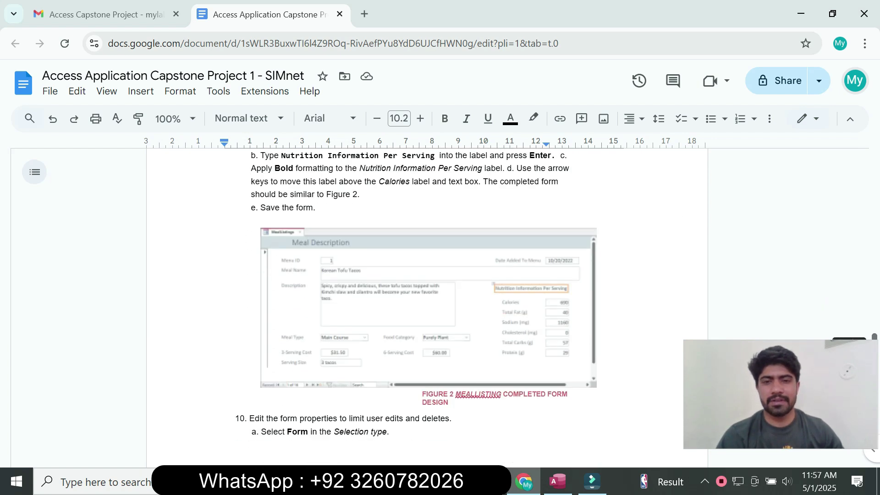
scroll(426, 307, down, 3)
scroll(426, 307, up, 2)
scroll(426, 307, up, 20)
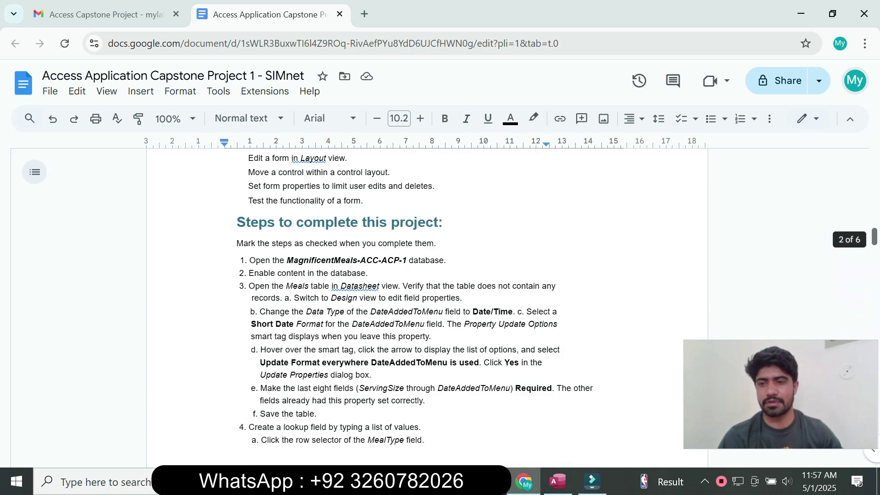
scroll(426, 307, up, 6)
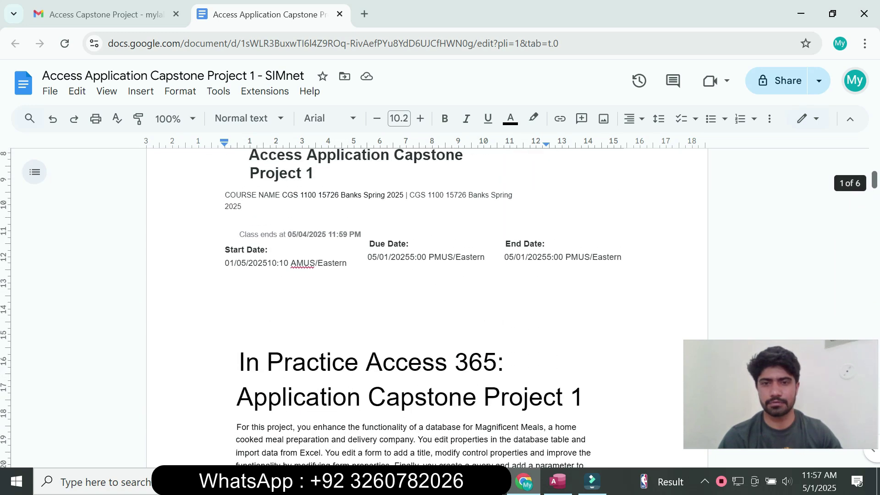
scroll(426, 307, down, 8)
scroll(426, 307, up, 7)
scroll(426, 307, down, 1)
scroll(426, 307, down, 18)
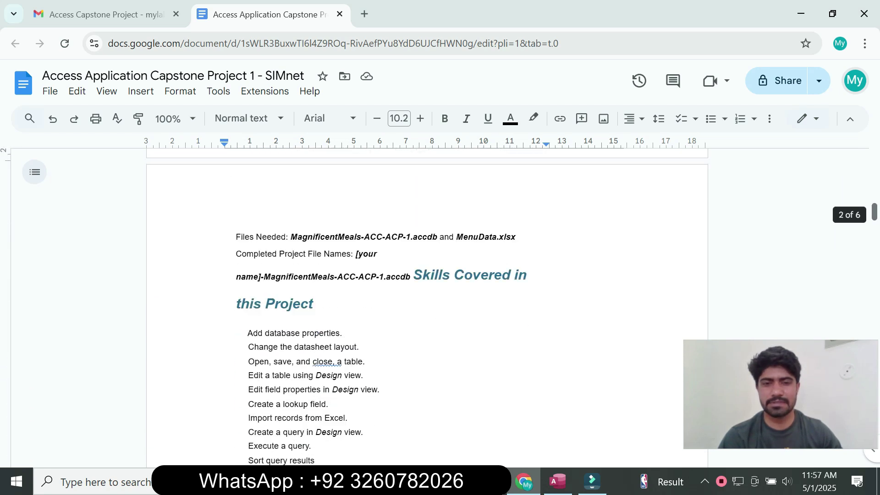
scroll(426, 307, down, 5)
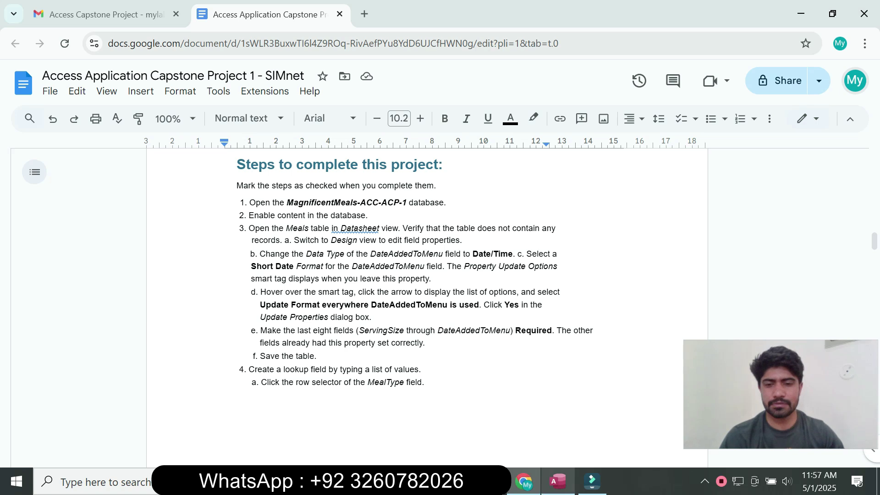
- Check the open database in Access and highlight the instruction on opening the Meals table in Datasheet view in the Google Docs document
key(alt+Tab)
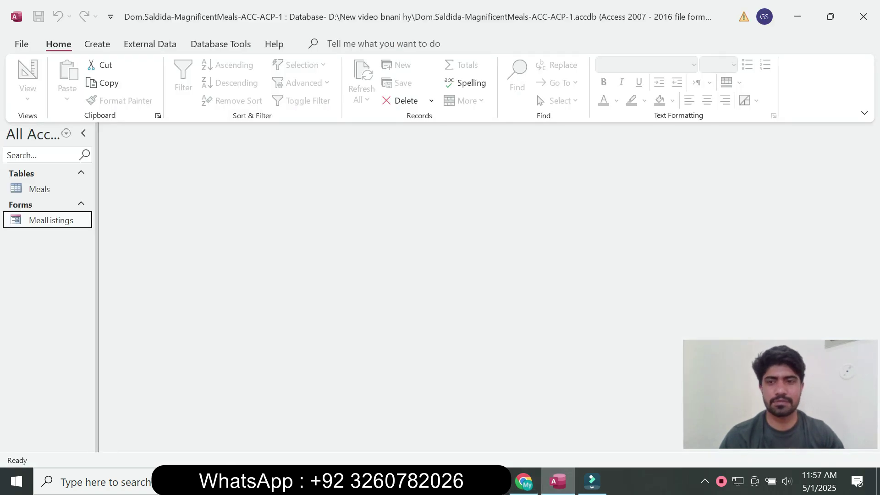
key(alt+Tab)
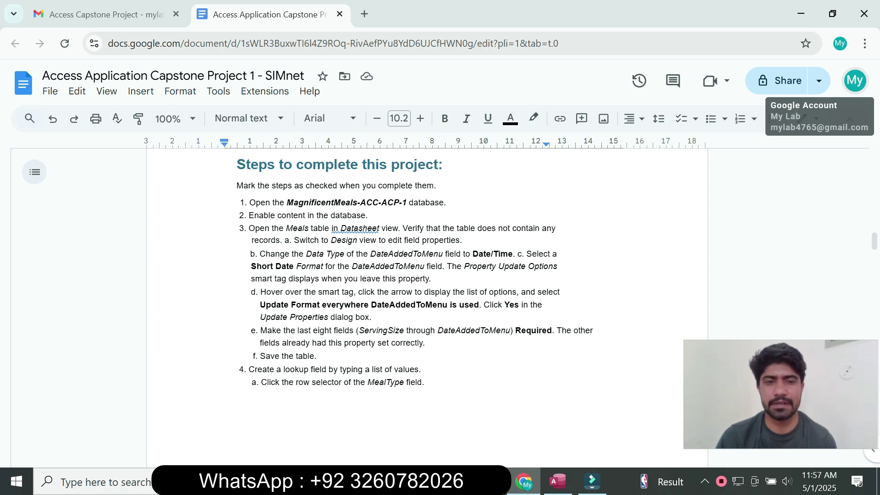
drag(309, 241, 402, 227)
click(270, 253)
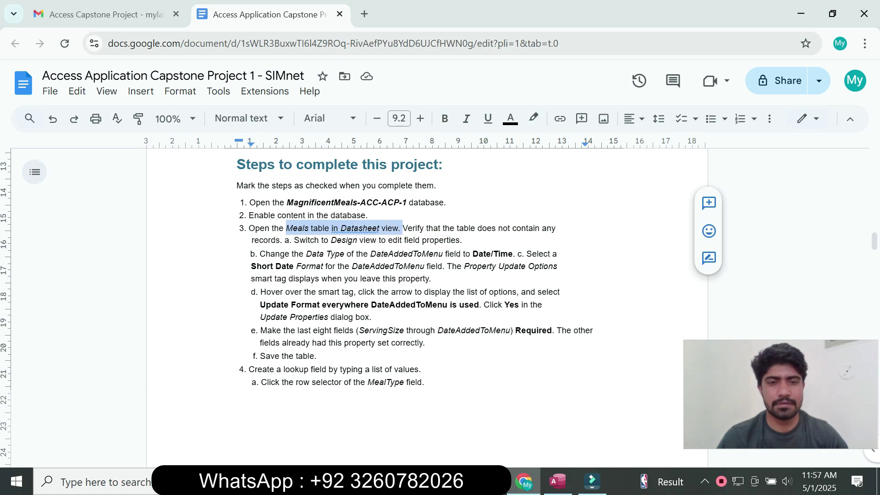
- Switch to Access and open the Meals table in Datasheet view
click(557, 480)
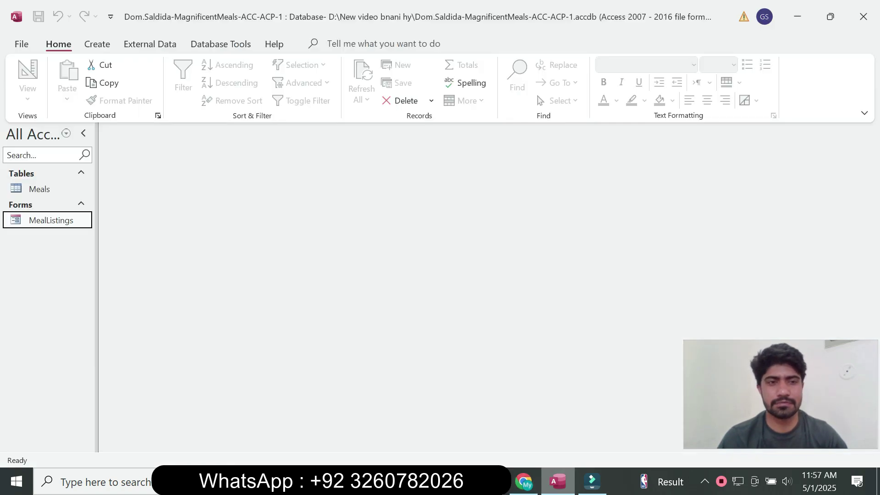
click(47, 189)
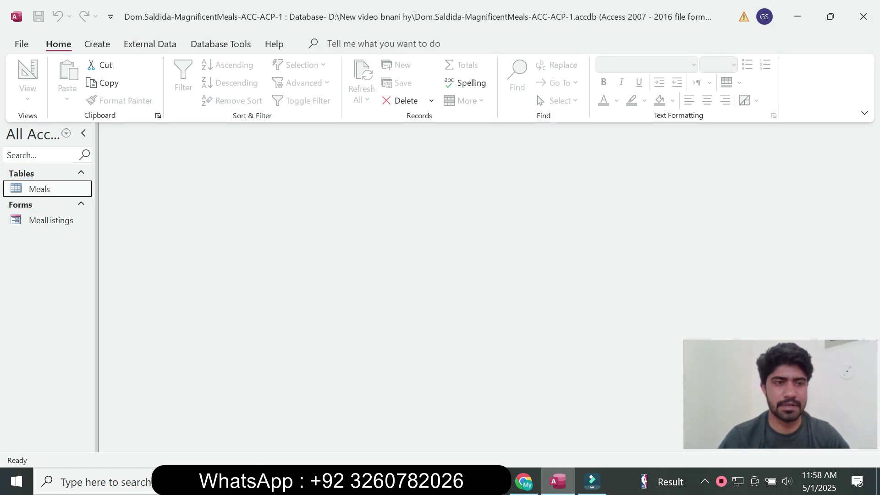
right_click(49, 188)
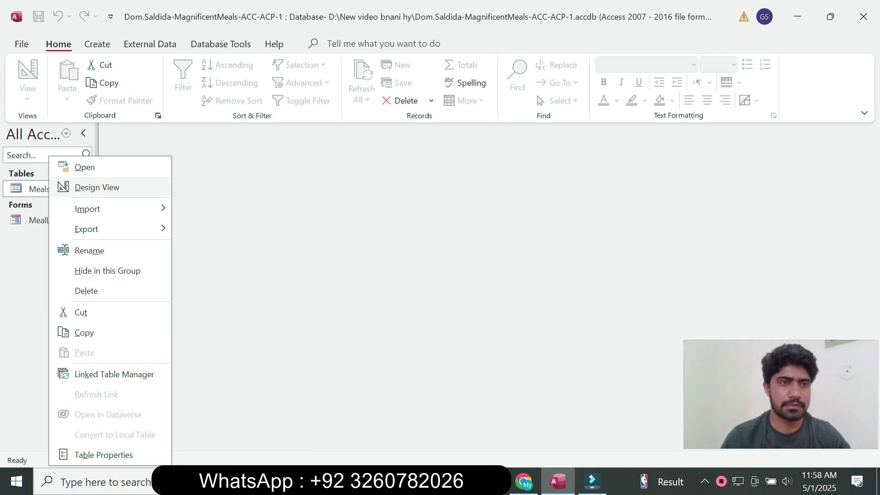
click(97, 187)
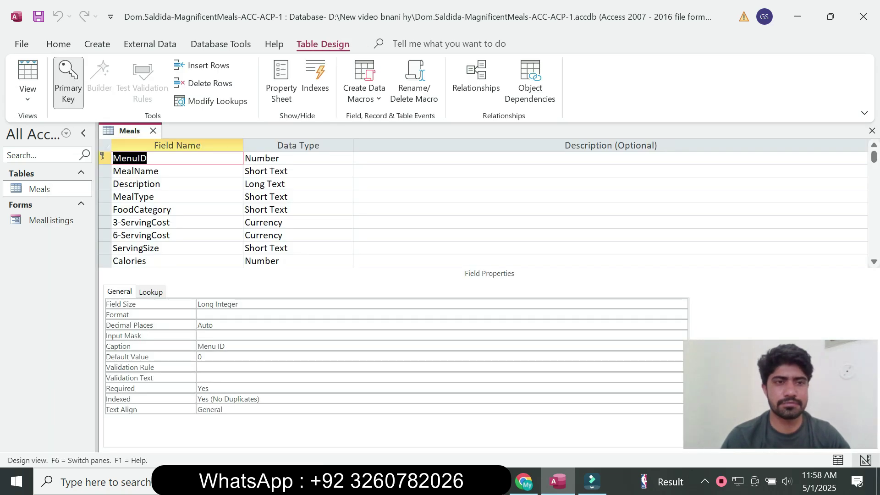
right_click(135, 131)
click(185, 224)
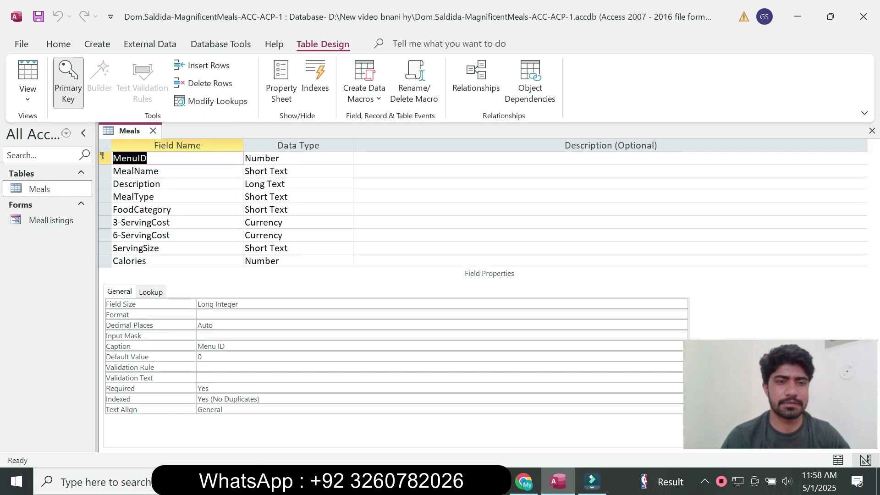
- Check the record-verification instruction in the Google Docs document and switch the Meals table to Design view in Access
key(alt+Tab)
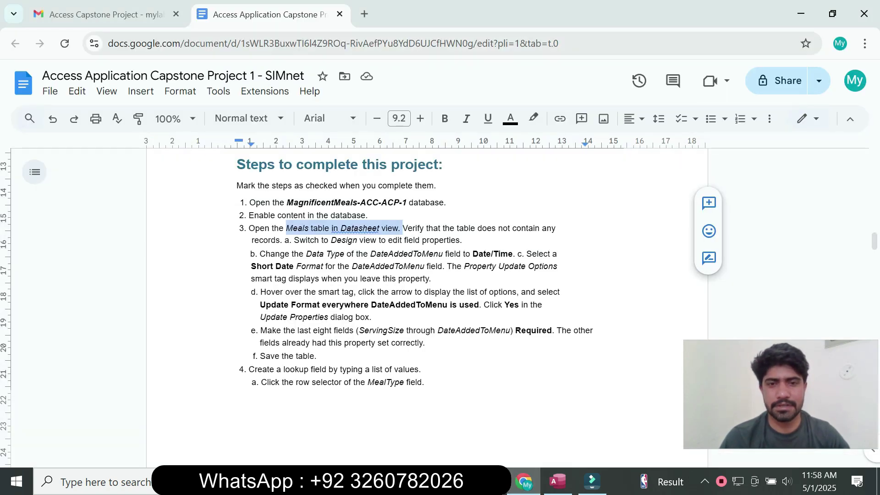
click(412, 228)
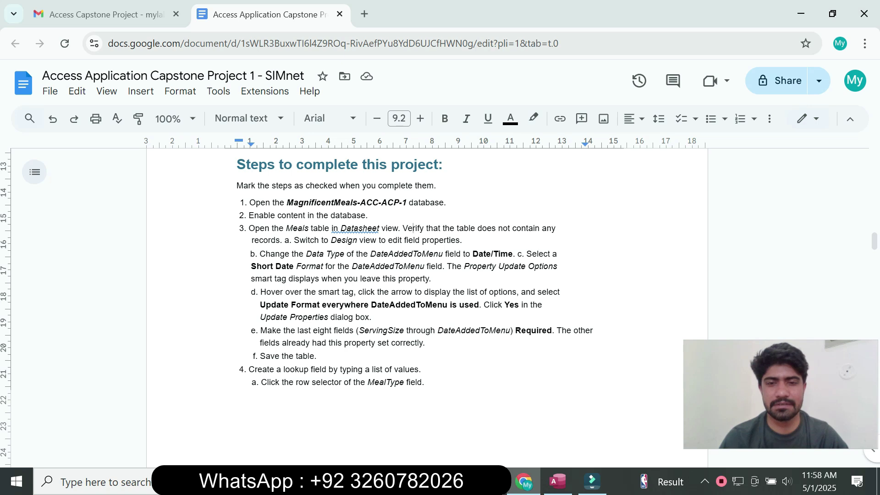
click(557, 481)
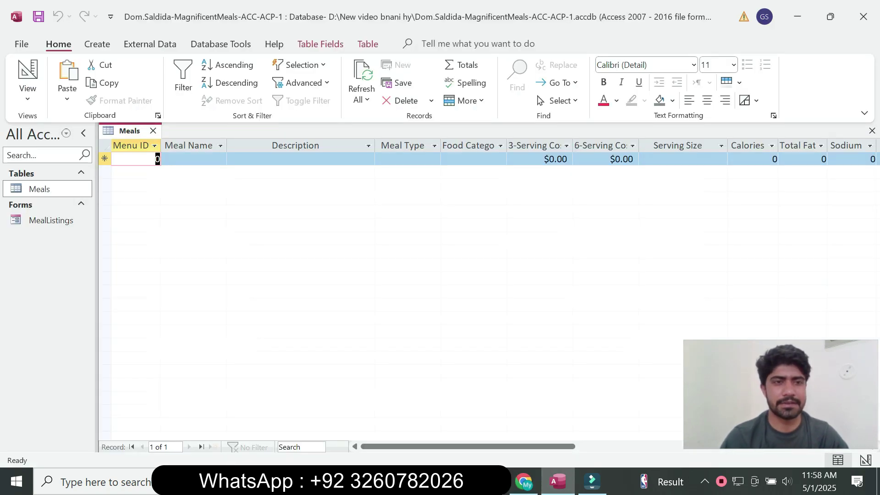
right_click(135, 131)
click(185, 198)
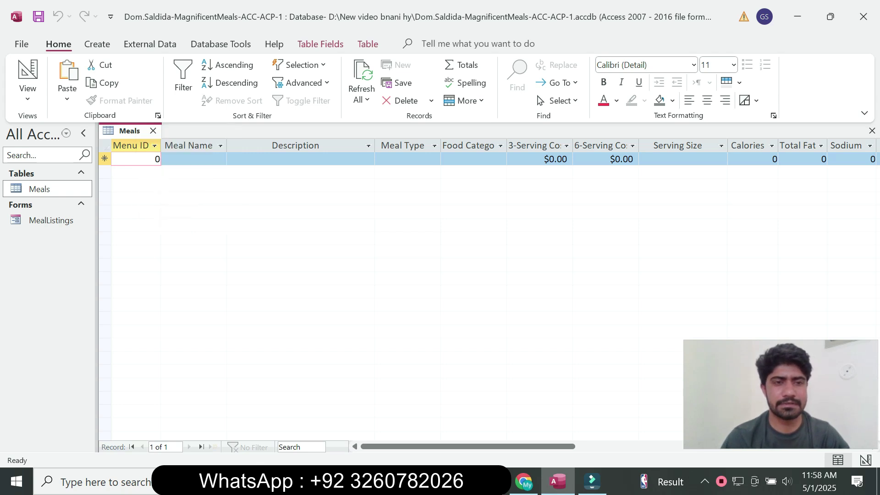
- Highlight the instructions on the DateAddedToMenu field's data type and format in the Google Docs document and return to Access
click(523, 481)
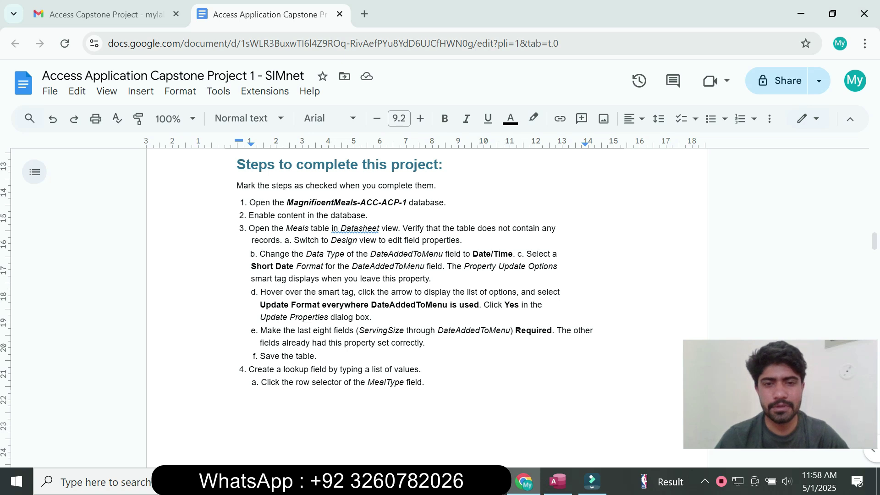
drag(260, 254, 437, 279)
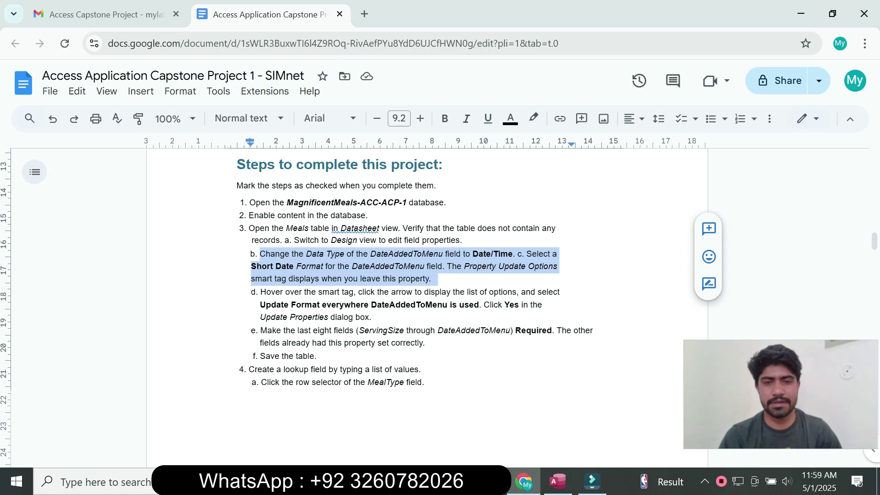
click(558, 481)
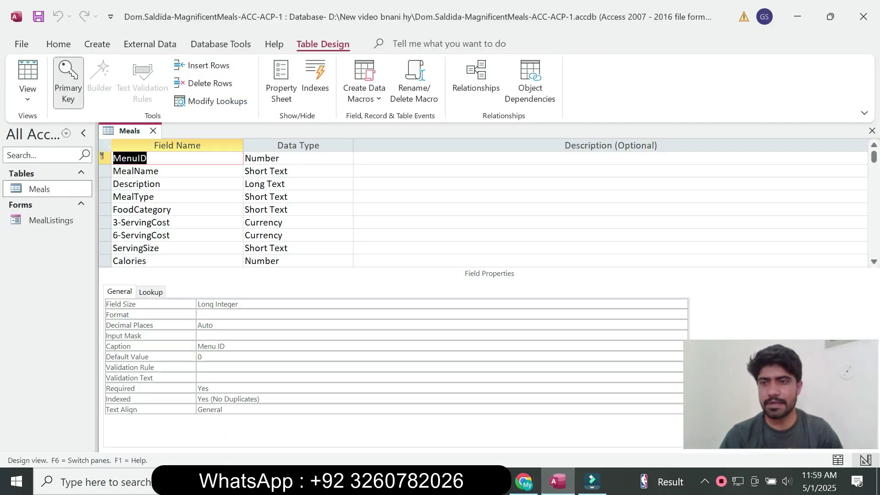
- Change the data type of the DateAddedToMenu field in the Meals table to Date/Time
scroll(458, 206, down, 1)
scroll(458, 206, down, 3)
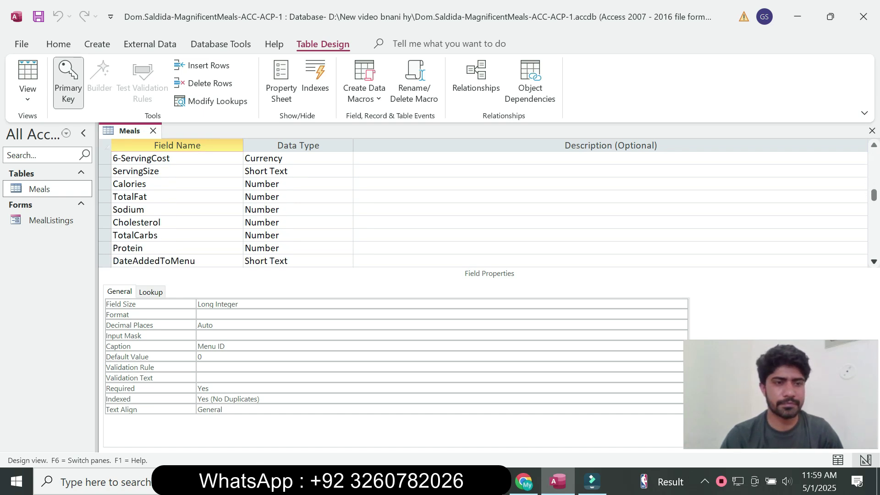
click(196, 235)
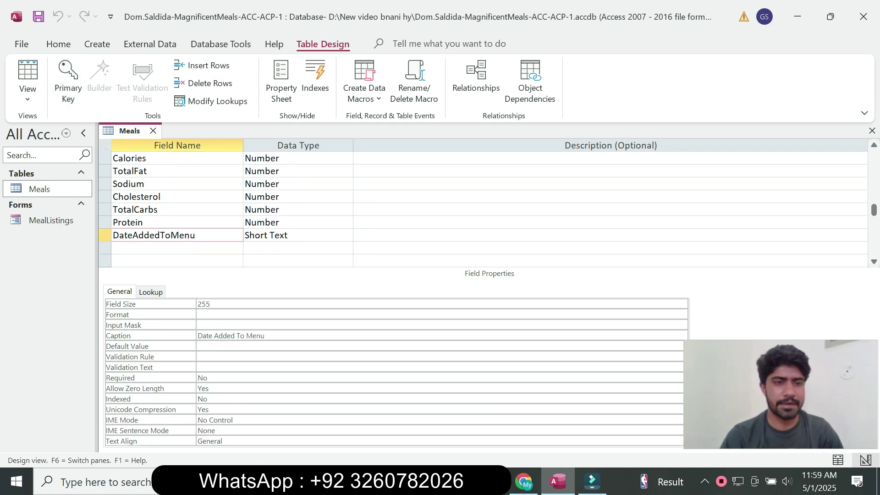
click(298, 235)
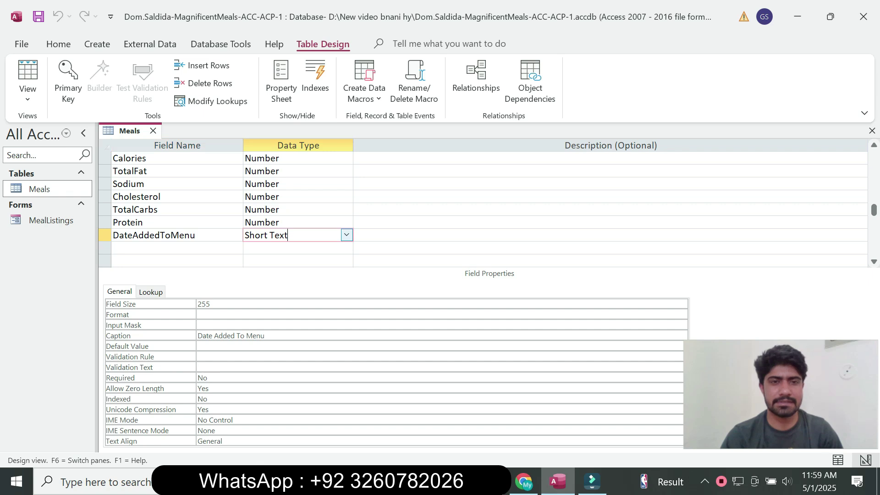
key(alt+Tab)
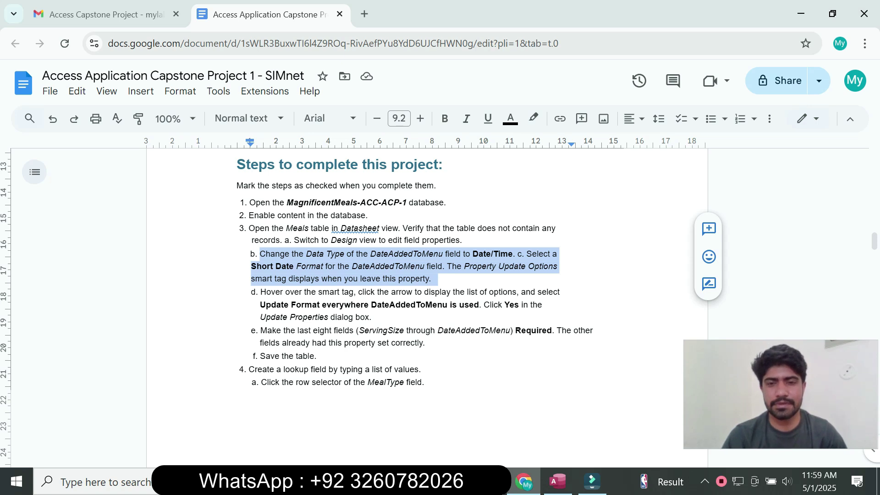
key(alt+Tab)
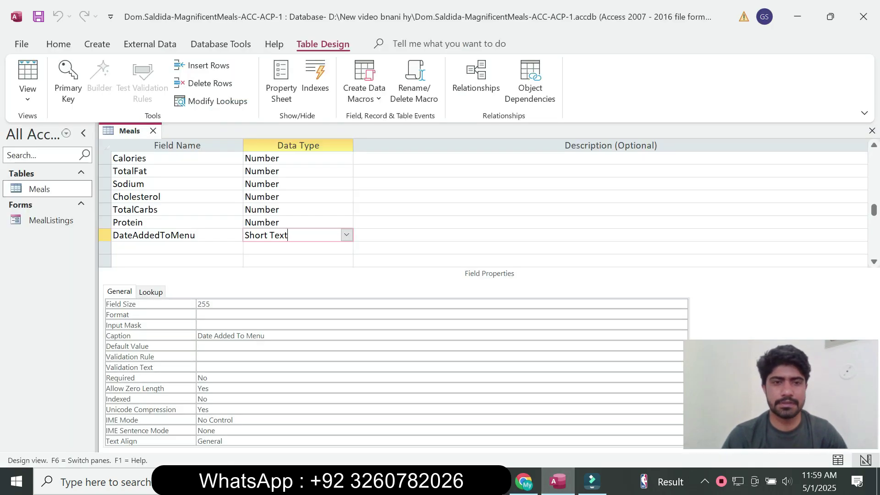
click(346, 234)
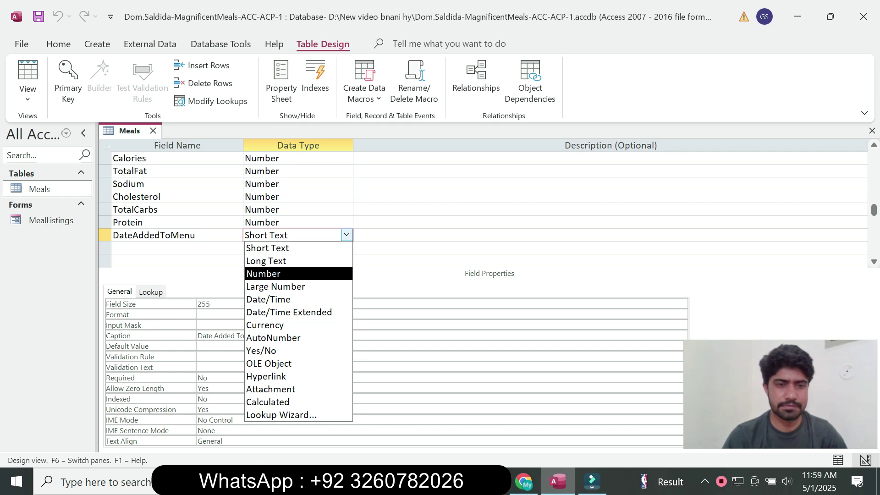
key(Down)
key(Down)
key(Return)
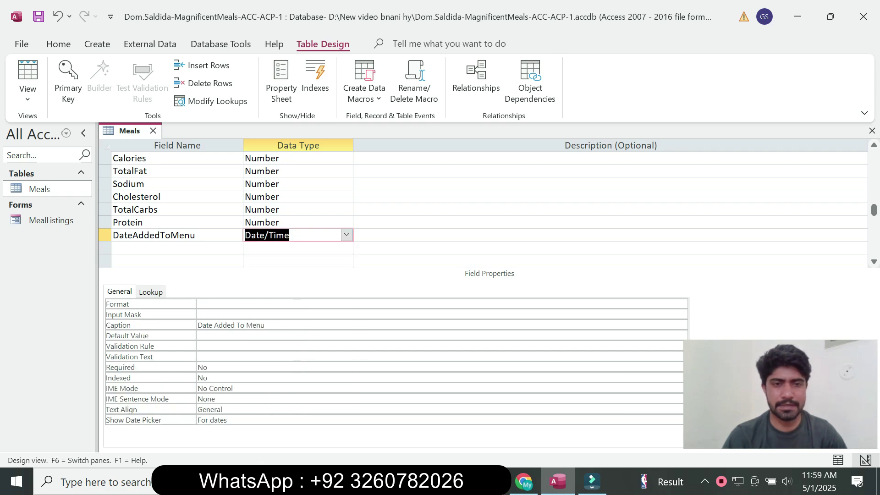
- Check the format instruction for DateAddedToMenu in the Google Docs document and activate the field's Format property in Access
key(alt+Tab)
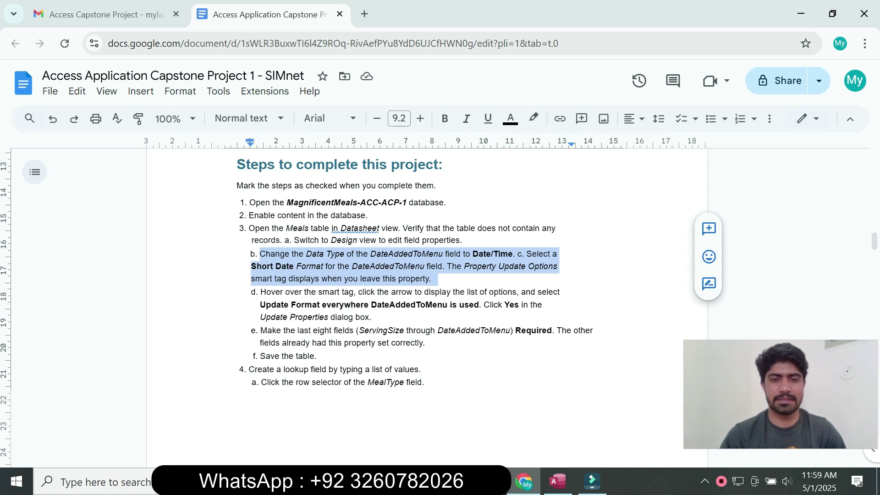
click(524, 253)
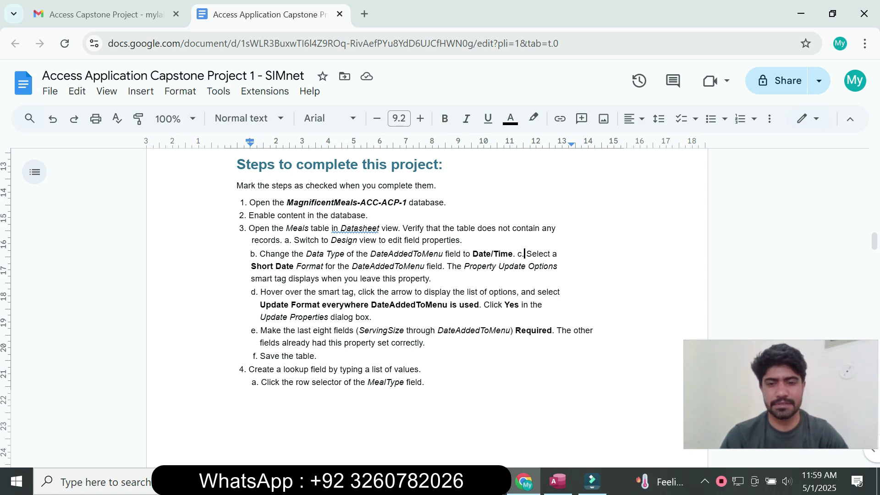
key(alt+Tab)
key(F6)
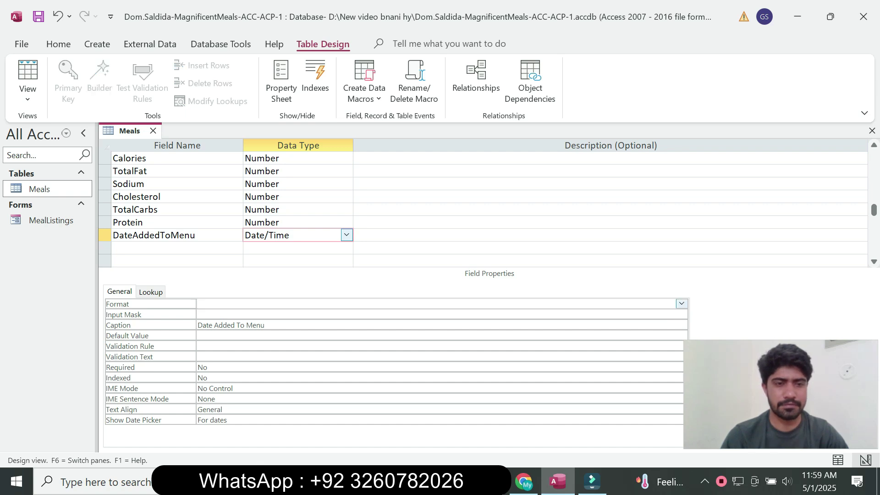
key(alt+Tab)
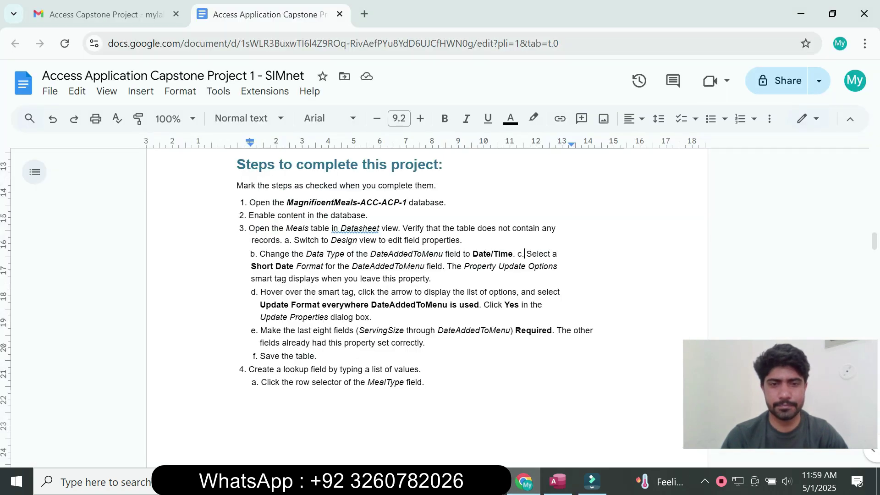
drag(266, 266, 293, 266)
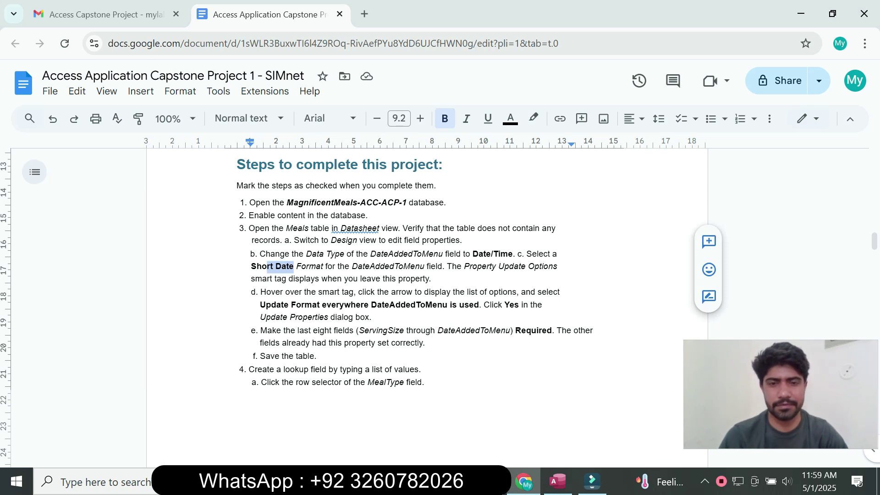
key(alt+Tab)
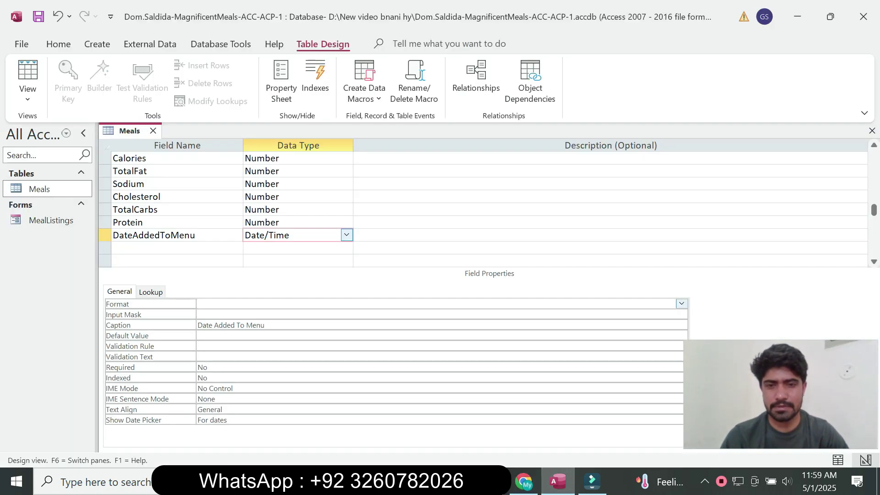
- Set the Format property of the DateAddedToMenu field to Short Time
key(alt+Down)
key(Down)
key(Down)
key(Down)
key(Down)
key(Down)
key(Down)
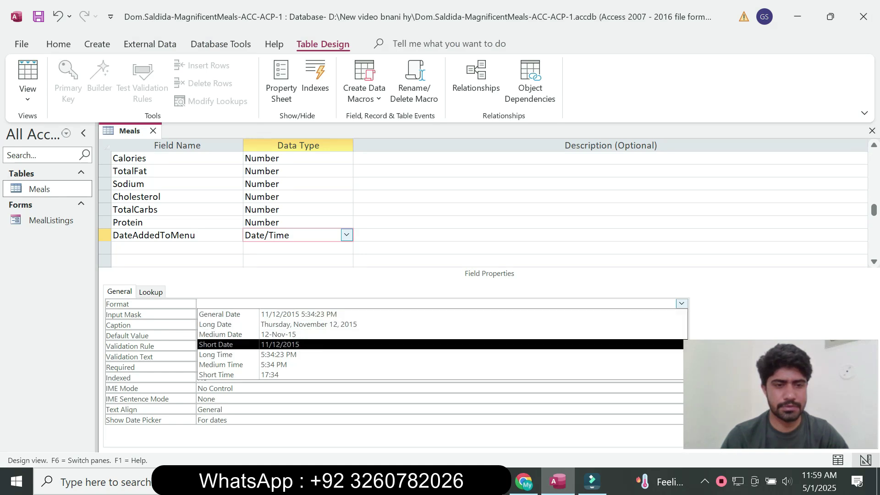
key(Down)
key(Return)
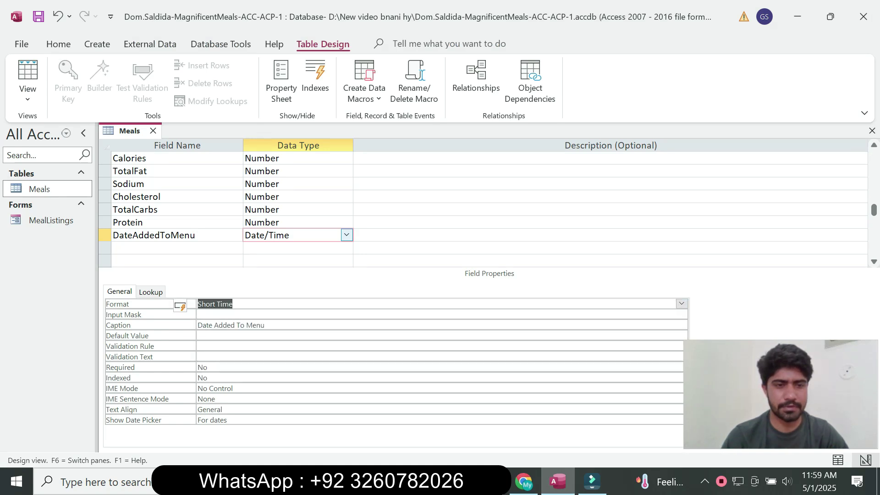
- Check the Property Update Options instruction in Google Docs, and in Access update the Format everywhere DateAddedToMenu is used, accepting the MealListings form
key(alt+Tab)
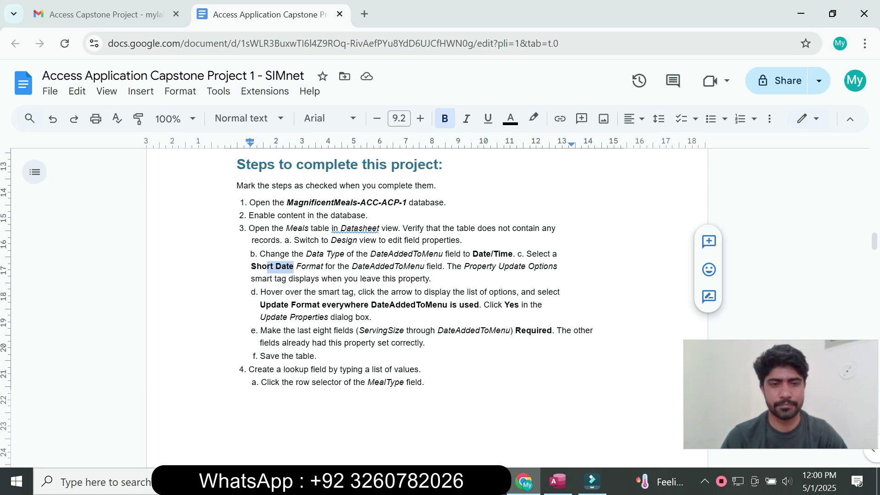
drag(498, 266, 438, 279)
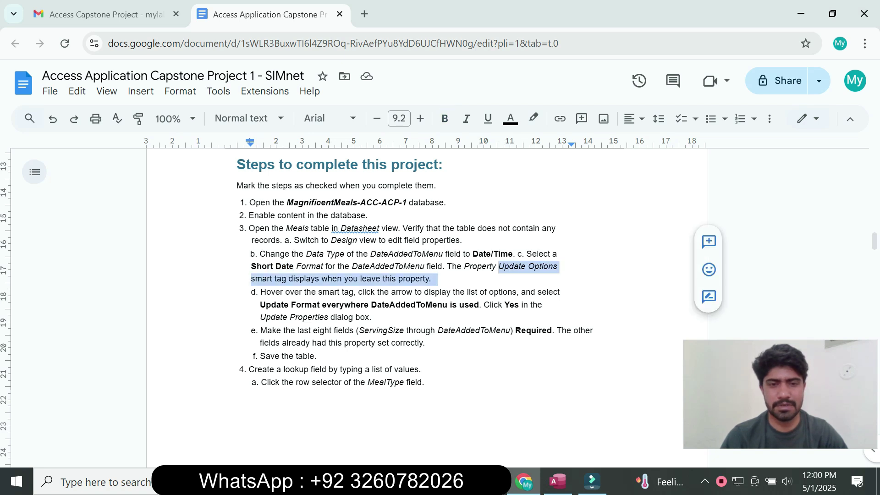
click(557, 480)
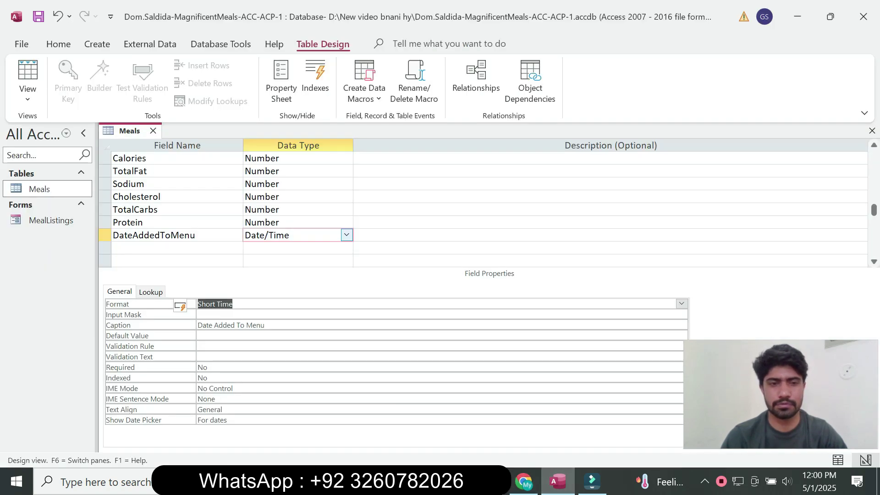
click(183, 306)
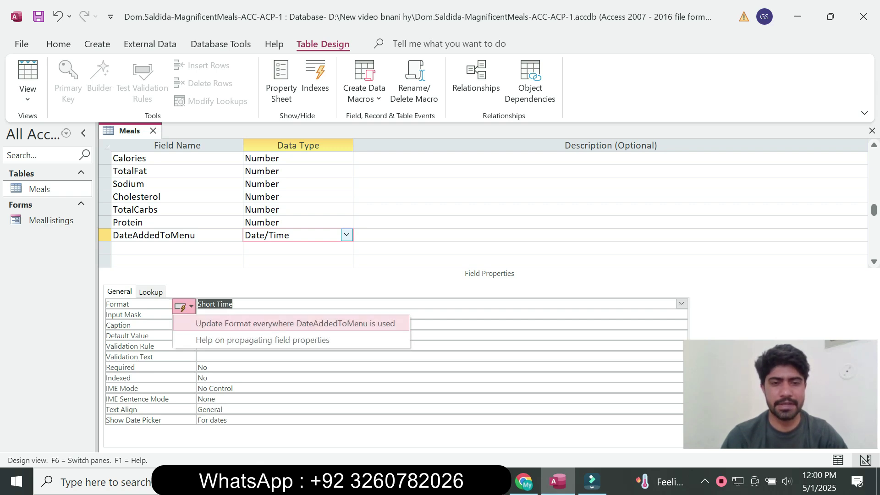
click(295, 323)
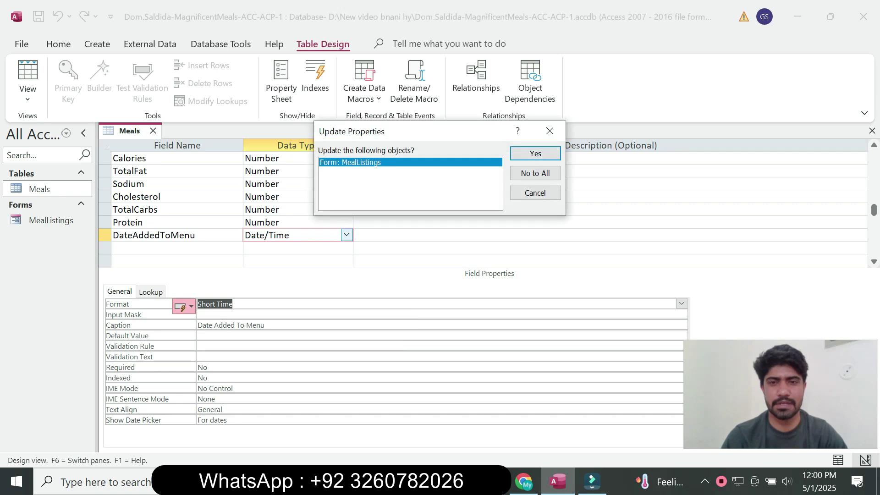
click(531, 154)
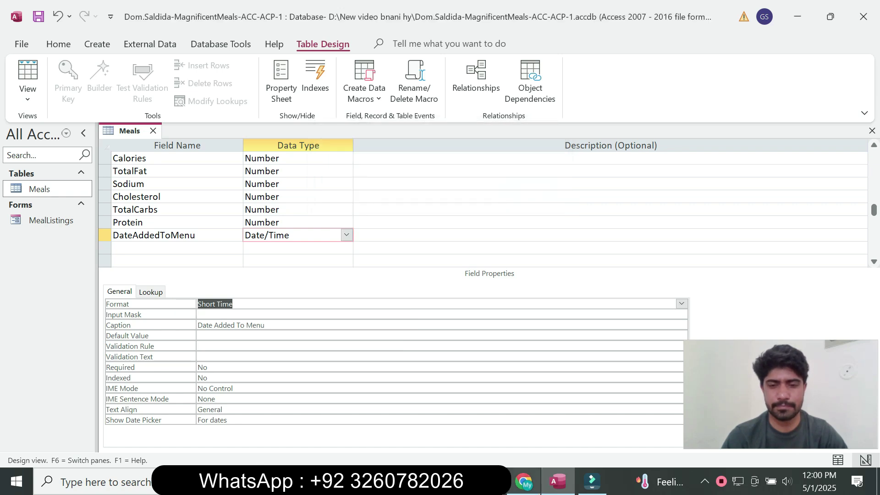
- Review the instruction in Google Docs on making the fields ServingSize through DateAddedToMenu required, highlight its first field name, and return to Access
click(524, 480)
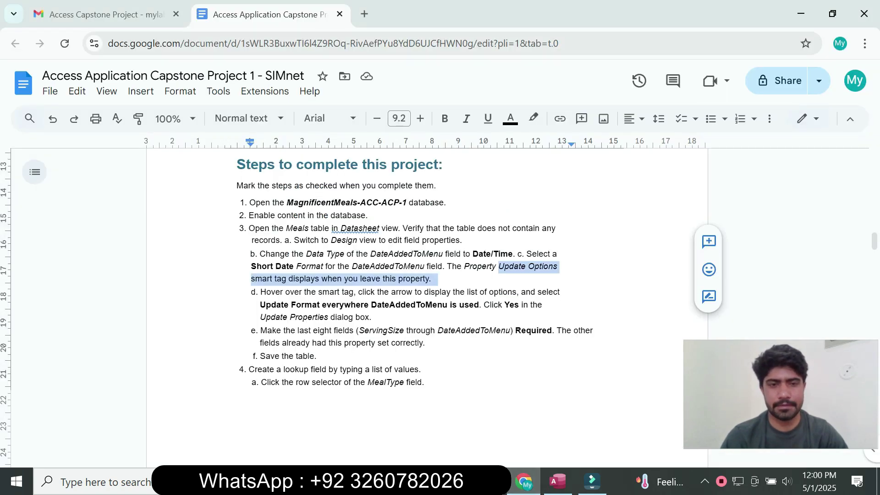
click(271, 292)
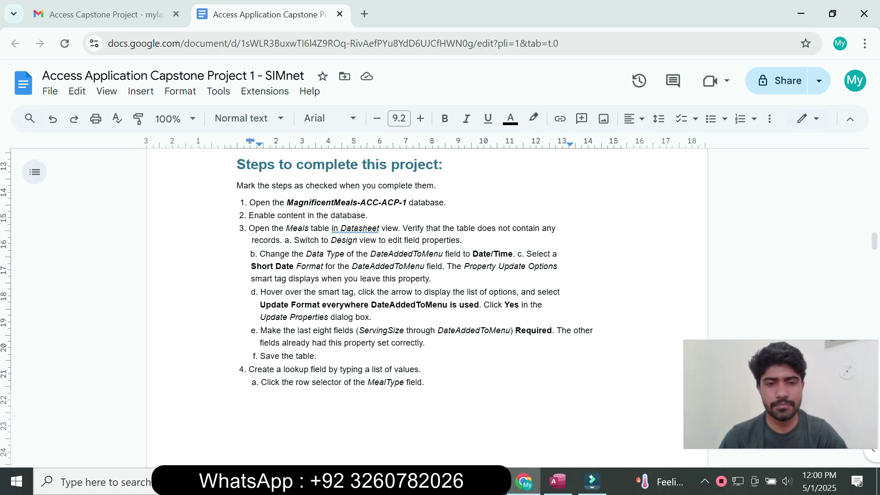
drag(427, 343, 260, 331)
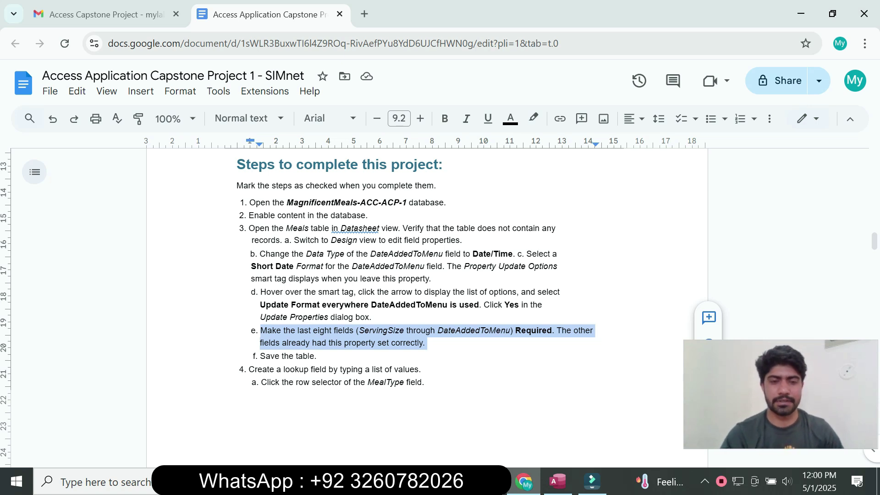
click(277, 331)
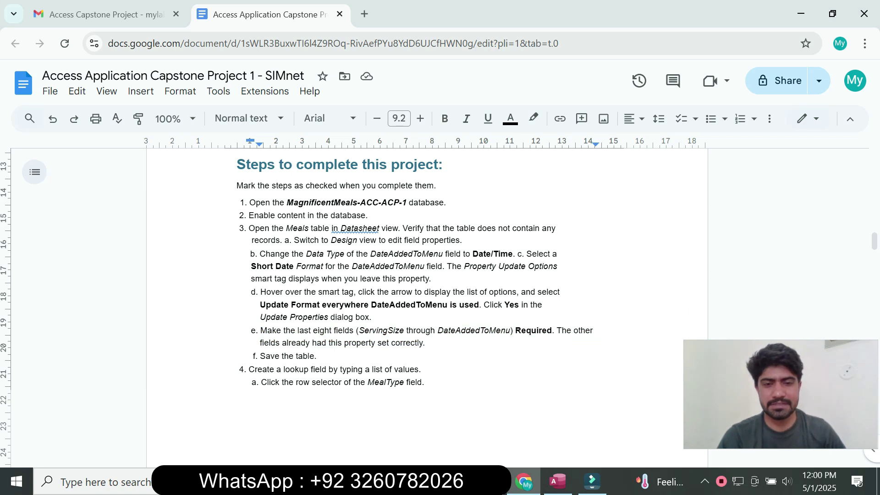
click(557, 481)
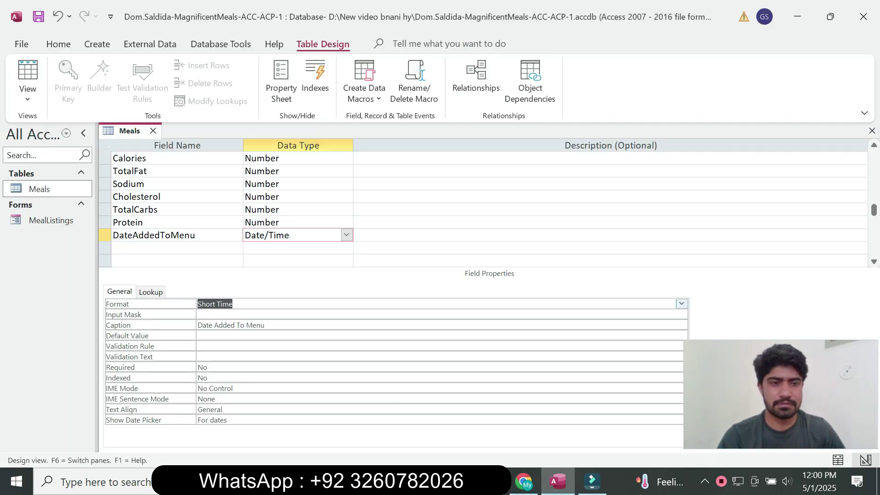
click(523, 481)
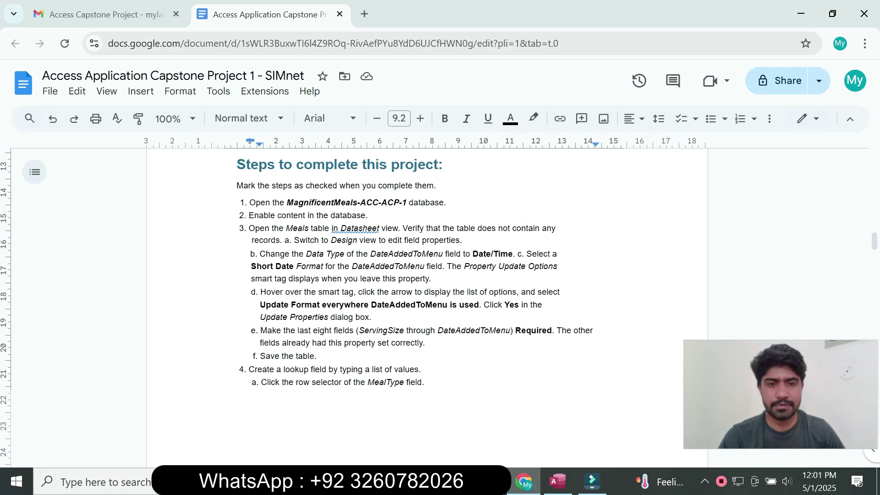
drag(357, 330, 399, 330)
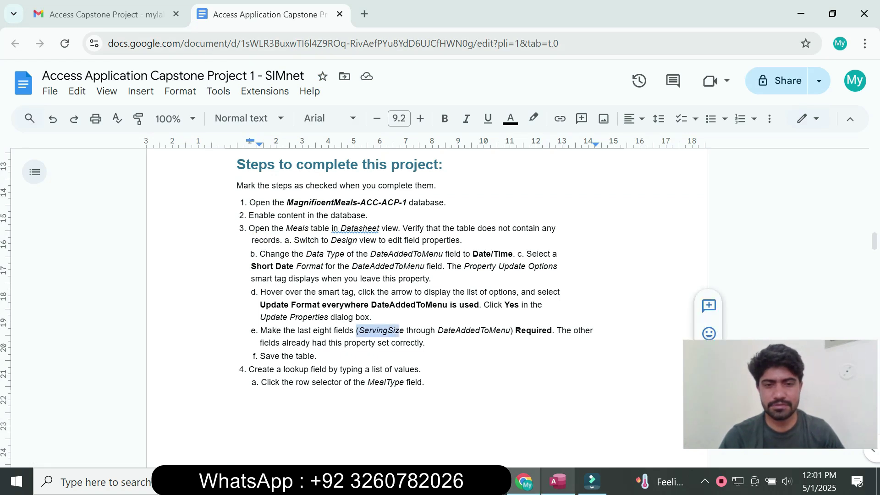
click(557, 481)
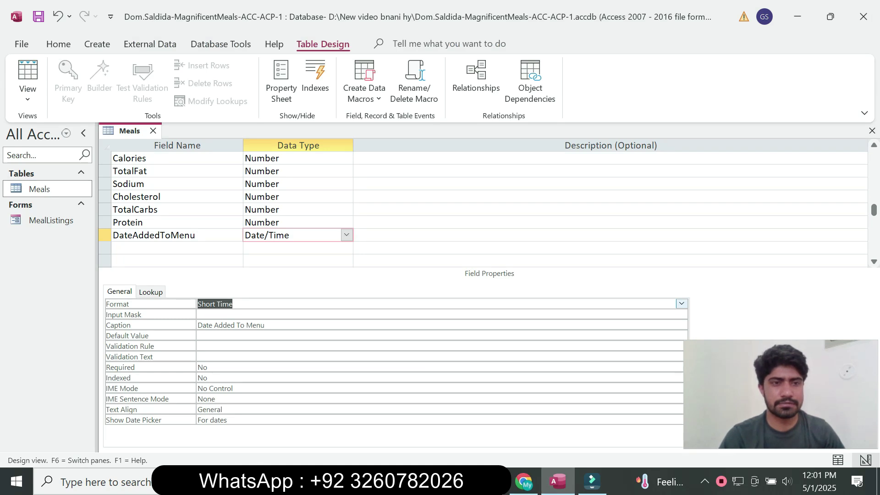
- Recheck the required-fields instruction in Google Docs, and in Access set the Required property of the ServingSize field to Yes
key(F6)
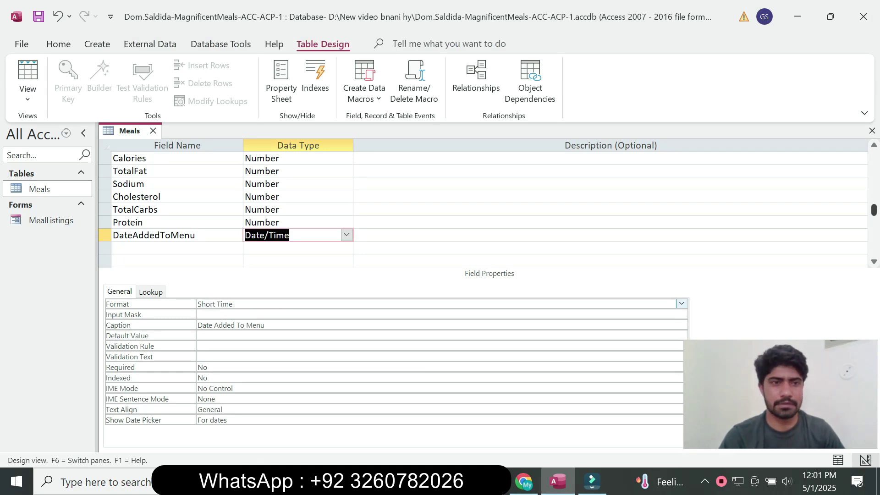
scroll(482, 203, up, 1)
click(159, 158)
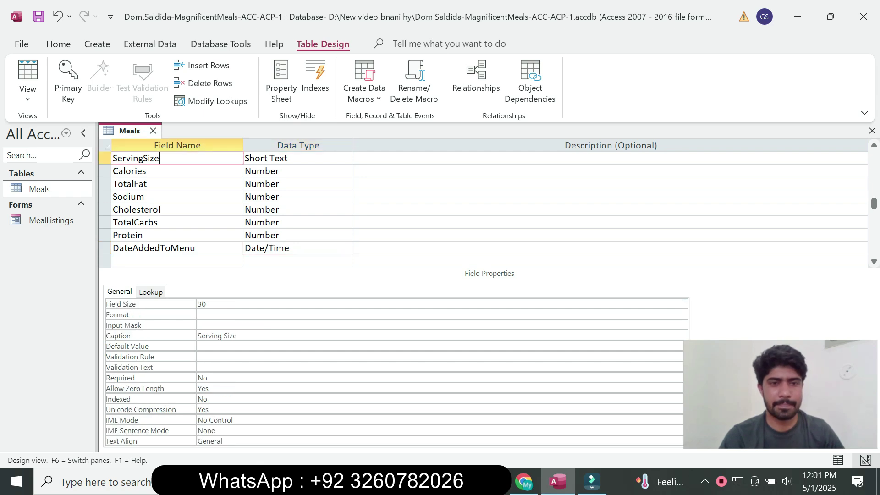
key(alt+Tab)
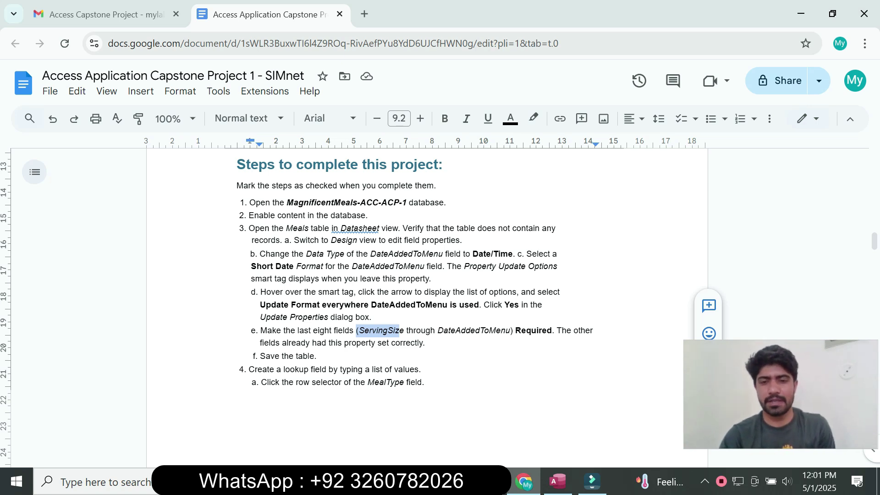
key(alt+Tab)
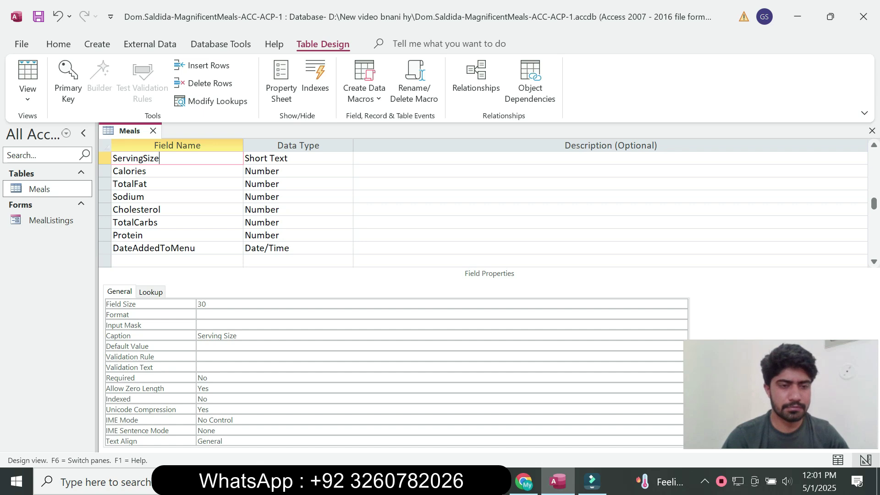
click(207, 377)
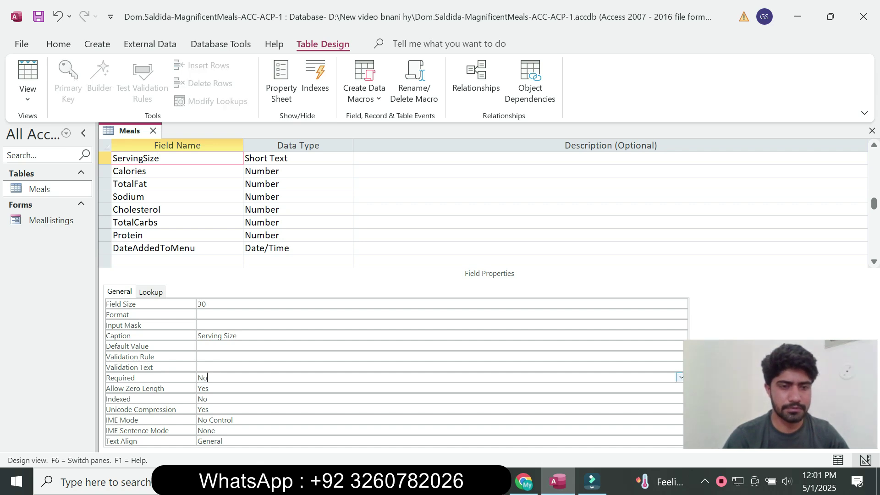
click(680, 377)
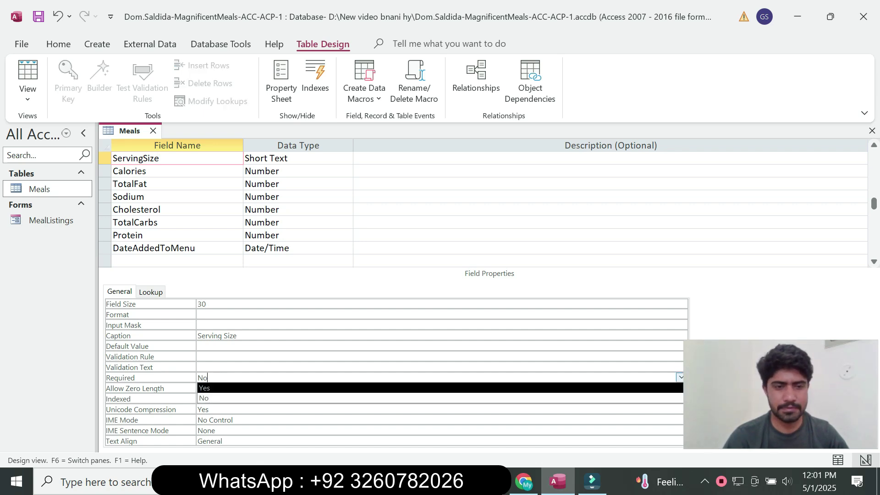
click(680, 388)
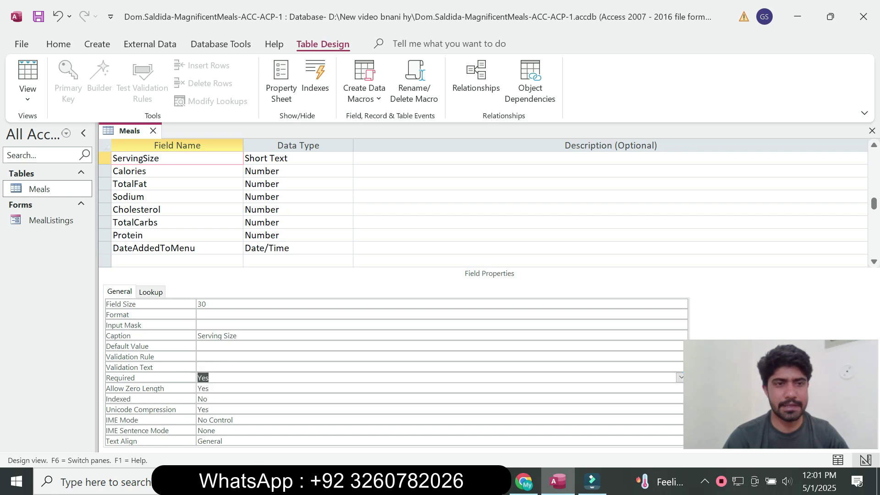
- Select the Calories field, glance at the Google Docs instruction again, and in Access set the field's Required property to Yes
click(161, 171)
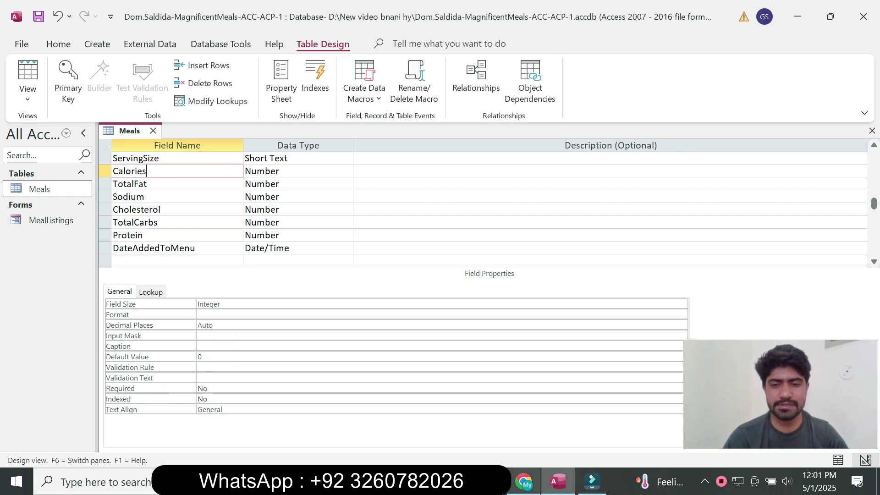
click(523, 481)
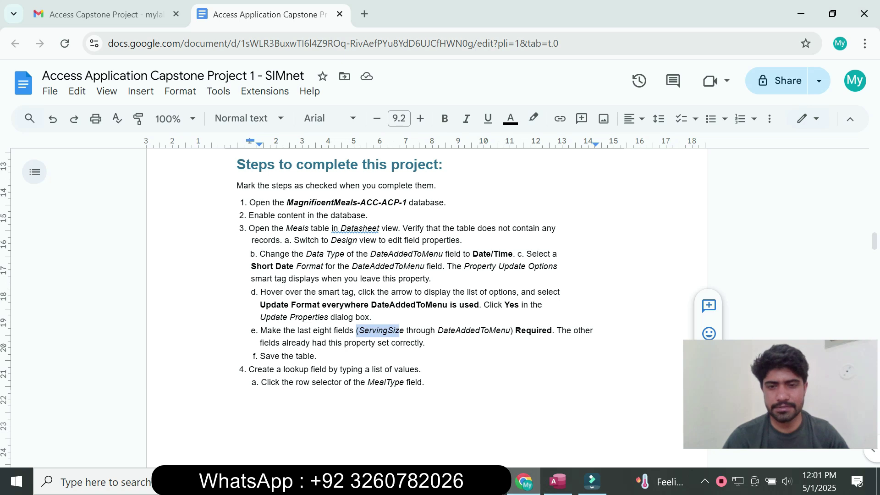
click(557, 481)
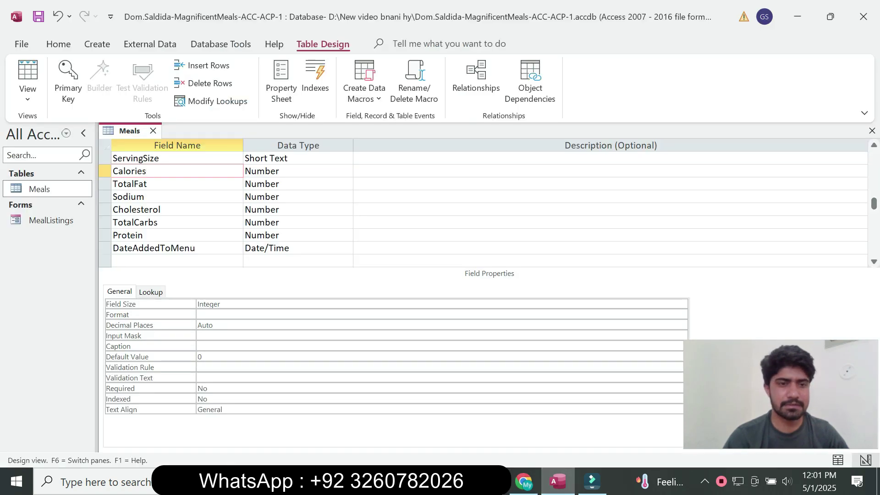
click(207, 398)
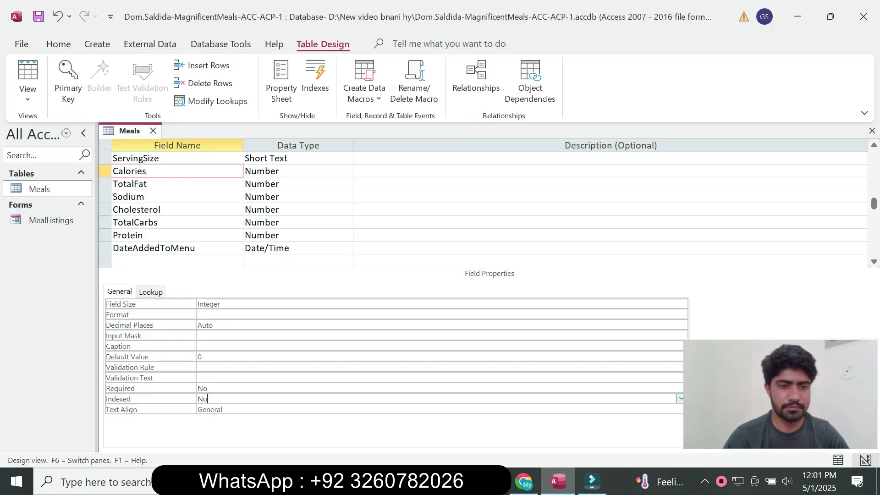
click(207, 388)
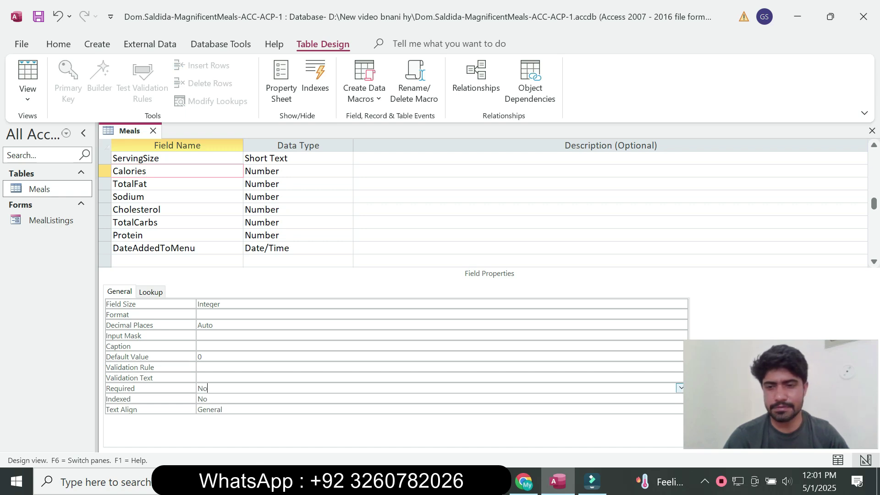
key(alt+Down)
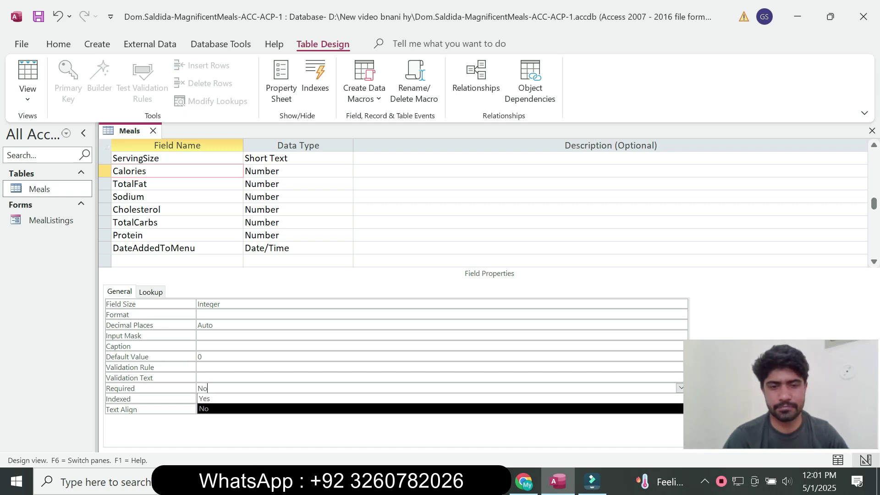
key(Up)
key(Return)
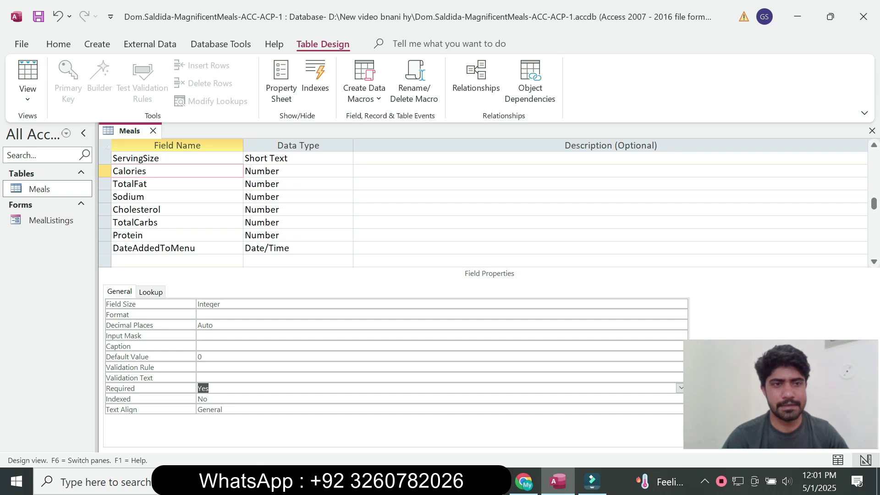
- Set the Required property of the TotalFat field in the Meals table to Yes
click(147, 184)
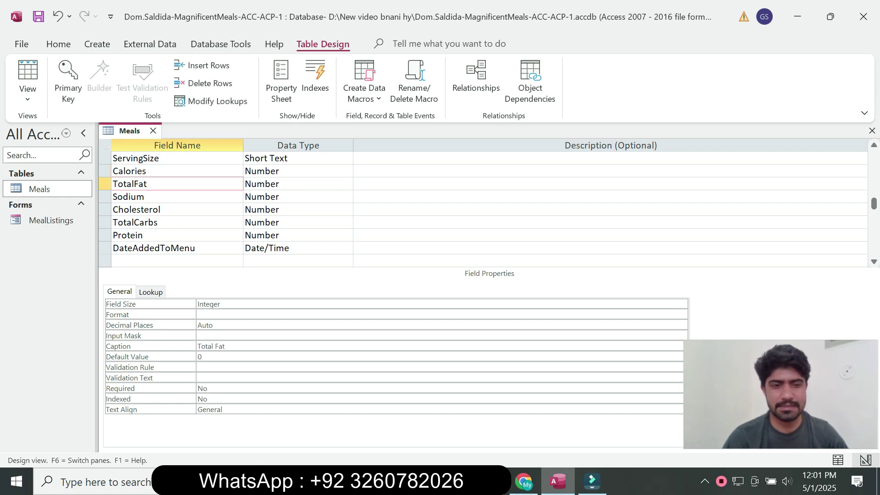
key(F6)
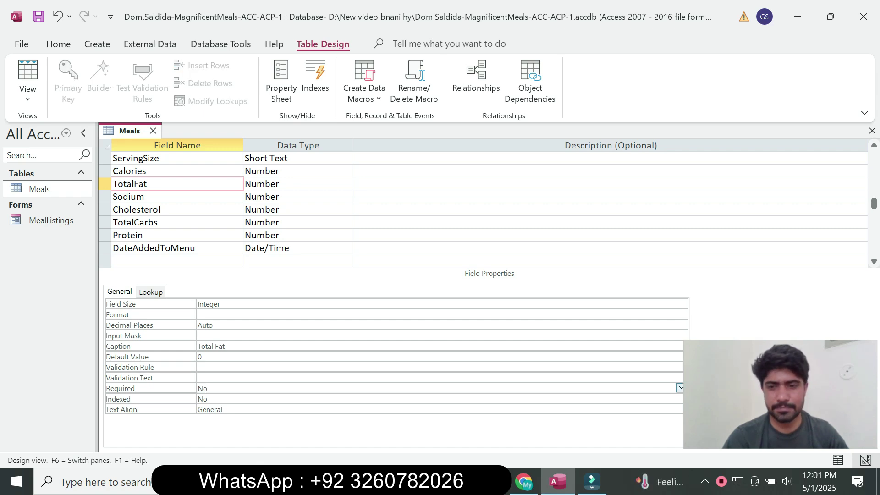
key(alt+Down)
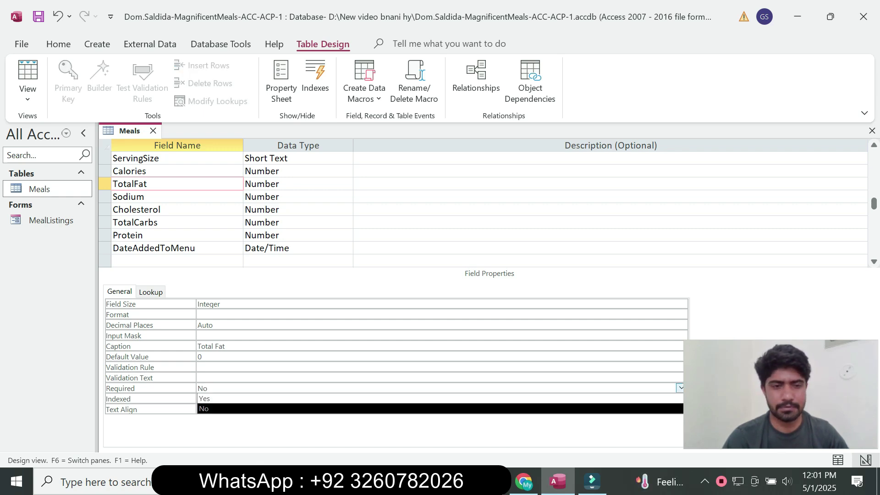
key(Up)
key(Return)
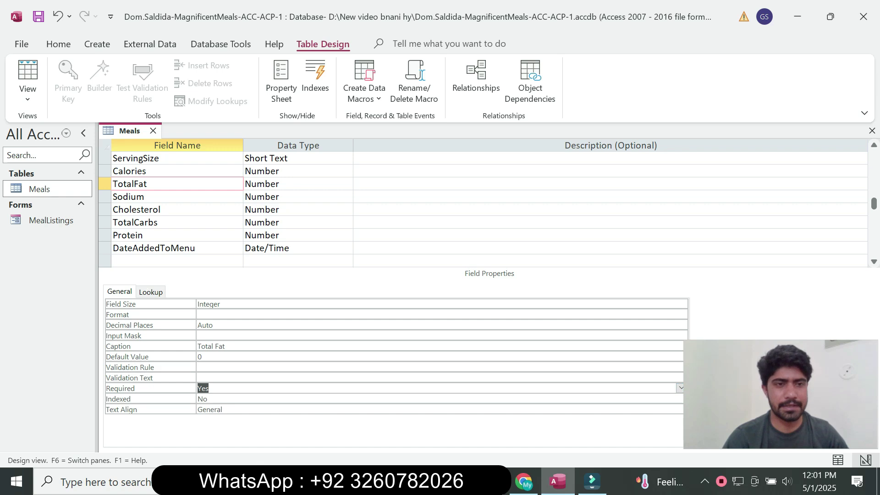
- Make the Sodium field of the Meals table mandatory by setting its Required property to Yes
click(145, 196)
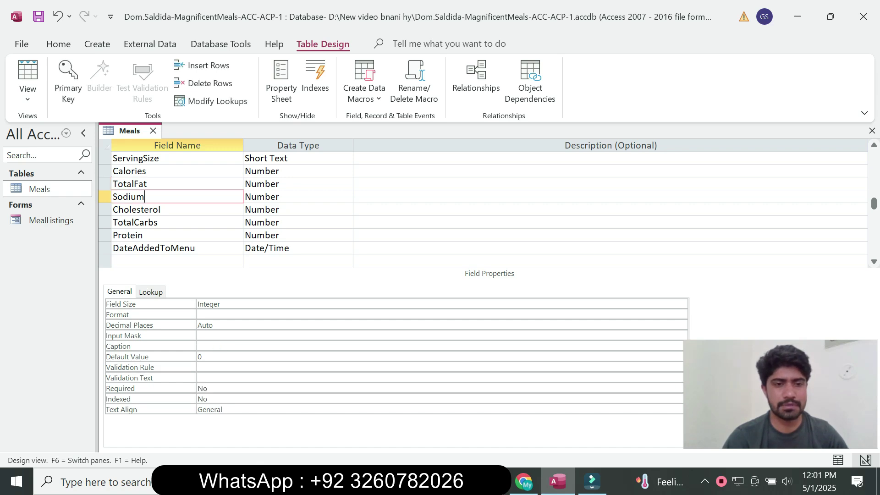
key(F6)
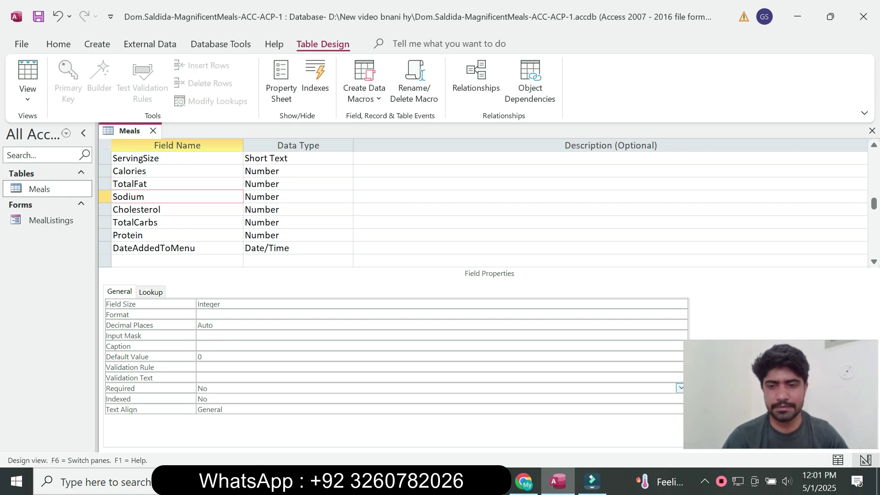
key(alt+Down)
key(Up)
key(Return)
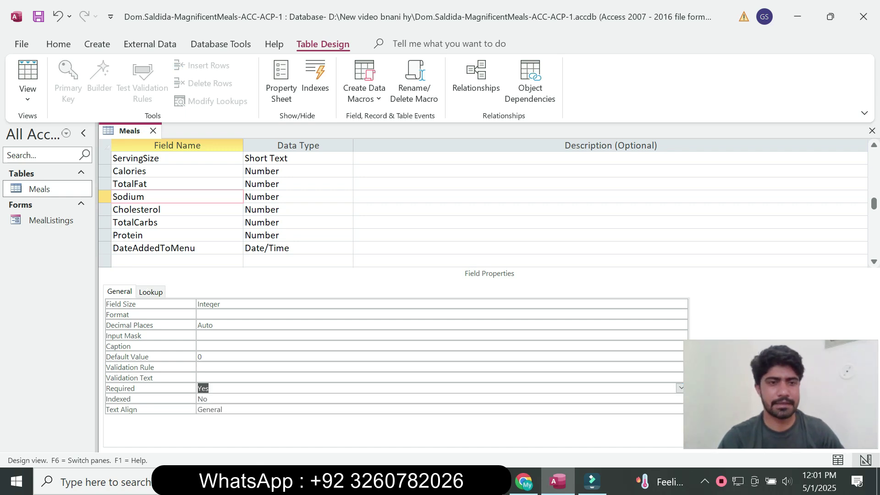
- Set the Required property of the Cholesterol field in the Meals table to Yes
click(160, 209)
key(F6)
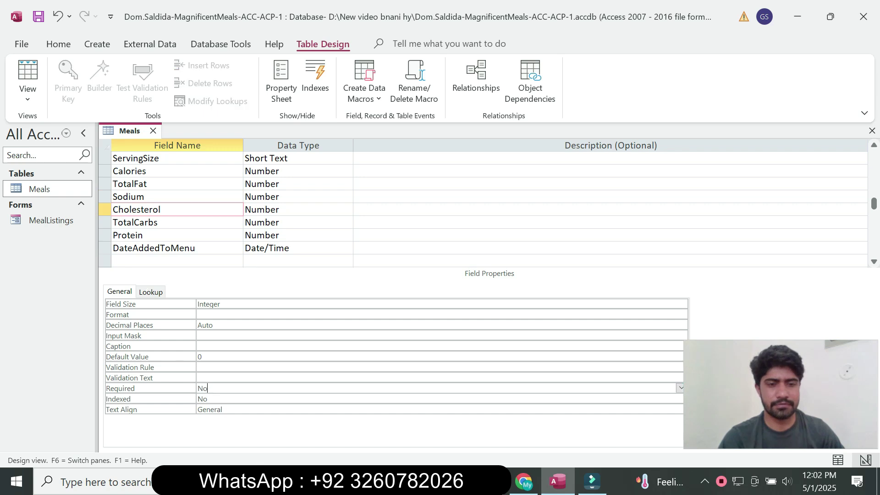
key(F4)
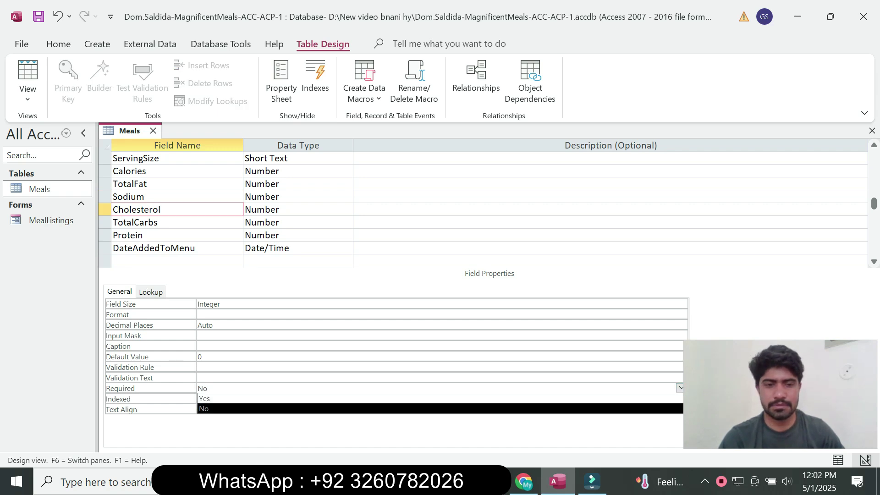
key(Up)
key(Return)
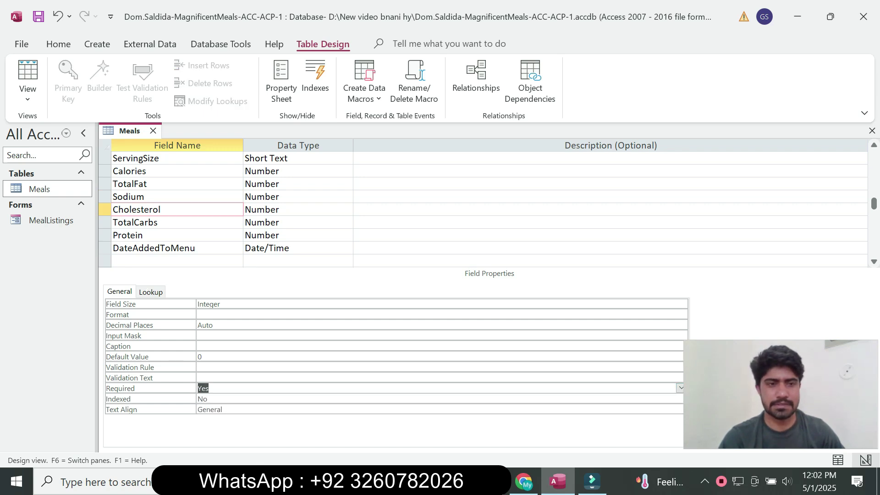
- Change the Required property of the TotalCarbs field in the Meals table to Yes
click(158, 222)
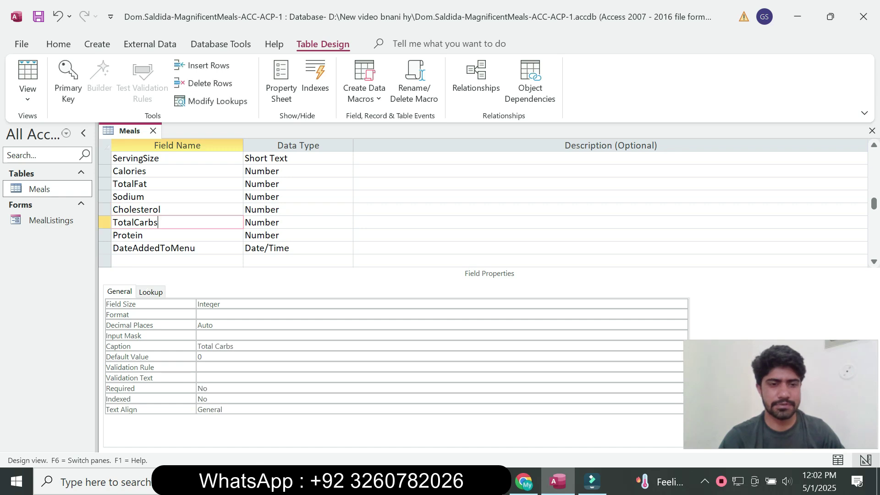
key(F6)
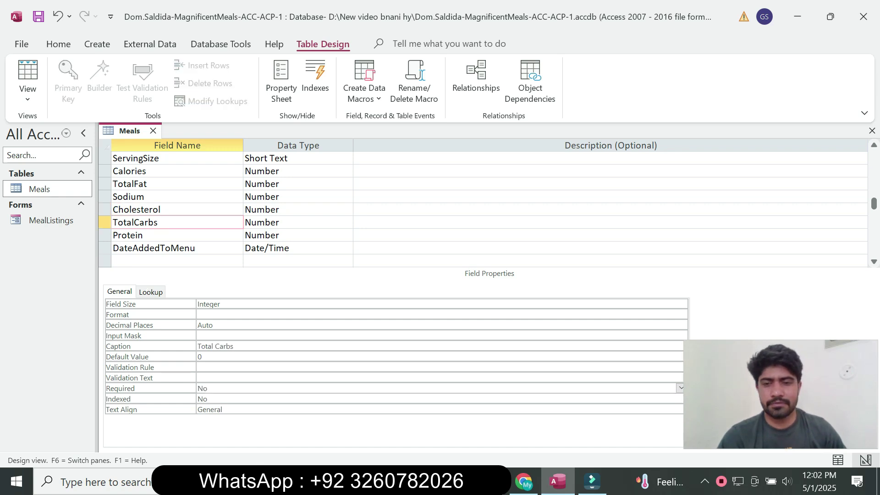
key(F4)
key(Up)
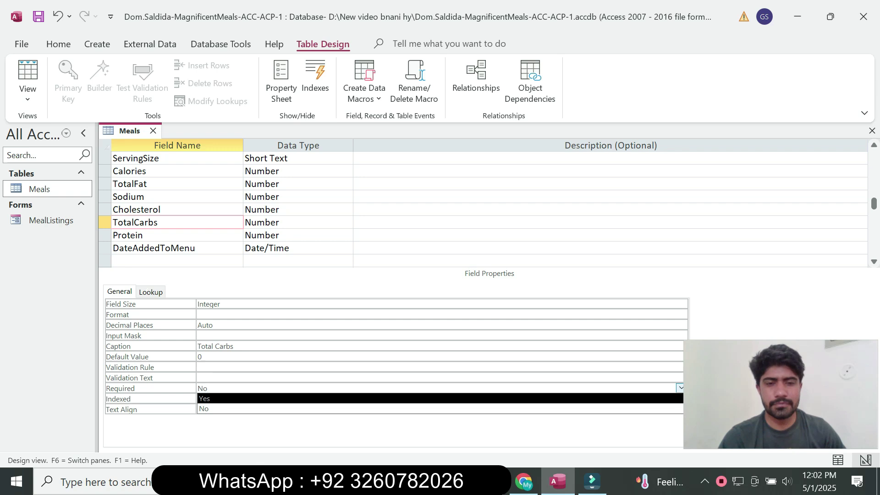
key(Return)
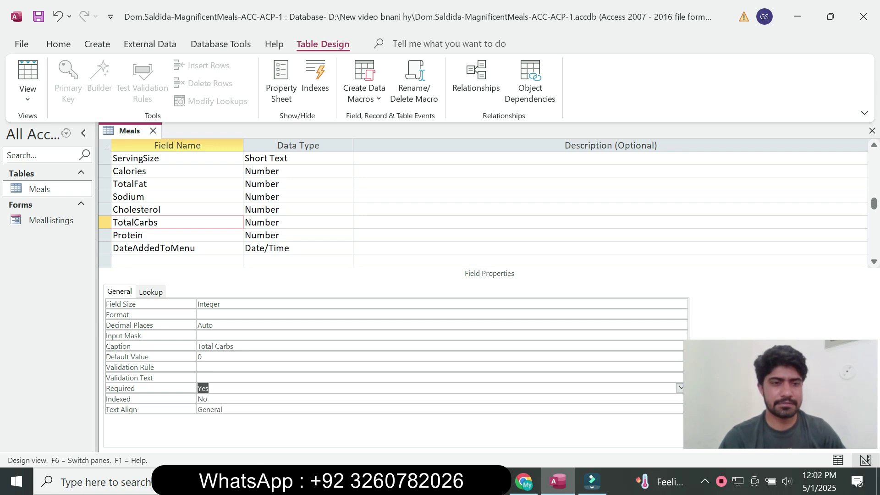
- Set the Required property of the Protein field in the Meals table to Yes
click(143, 235)
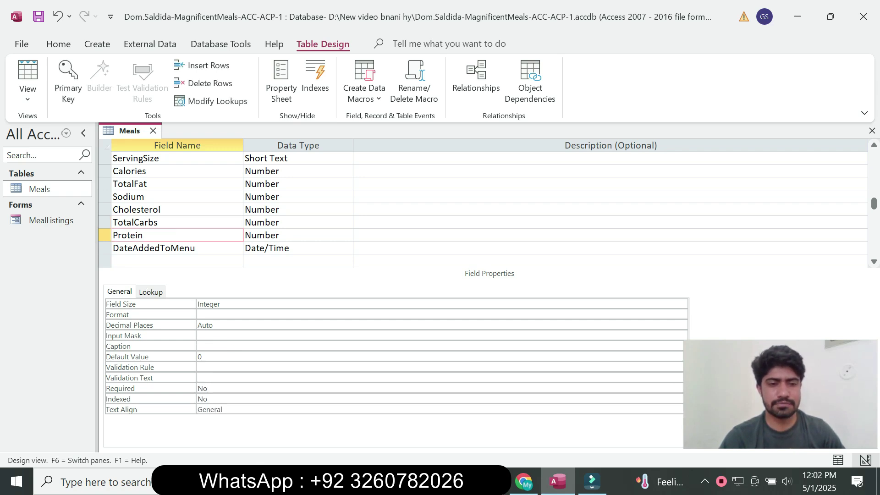
key(F6)
key(F4)
key(Up)
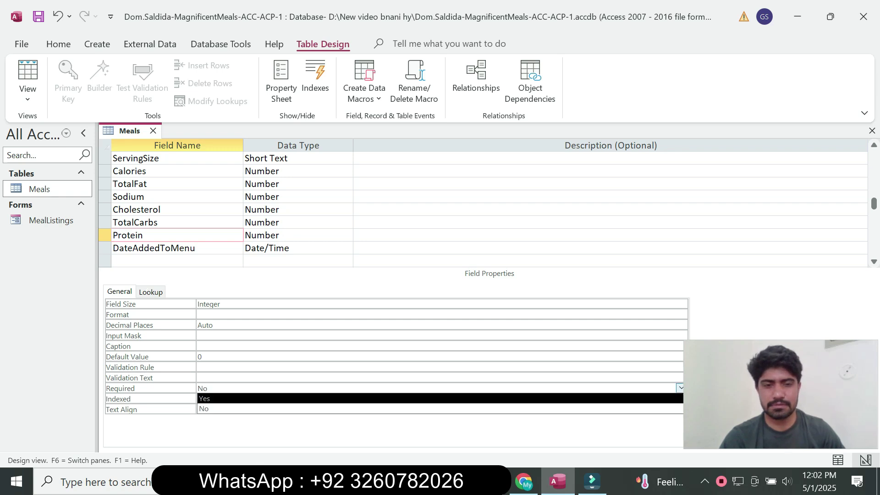
key(Return)
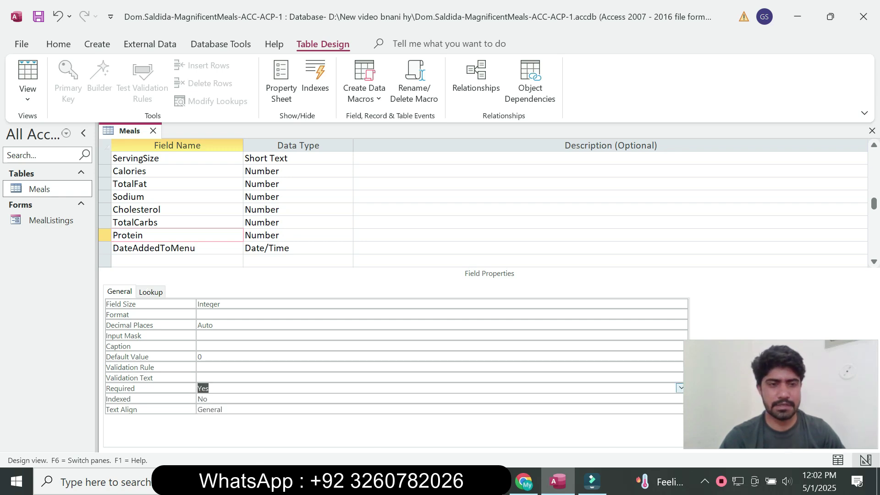
- Set the Required property of the DateAddedToMenu field to Yes, and switch to the project instructions in Google Docs
click(196, 248)
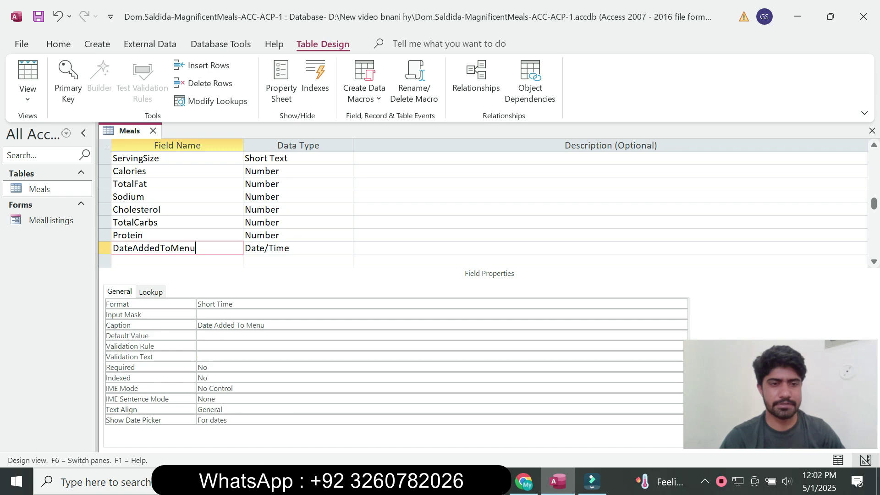
click(208, 367)
click(681, 367)
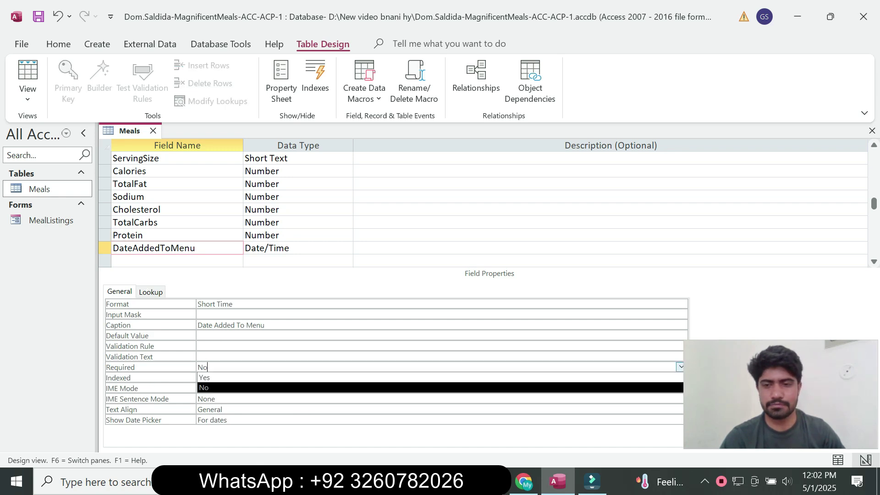
key(Up)
key(Return)
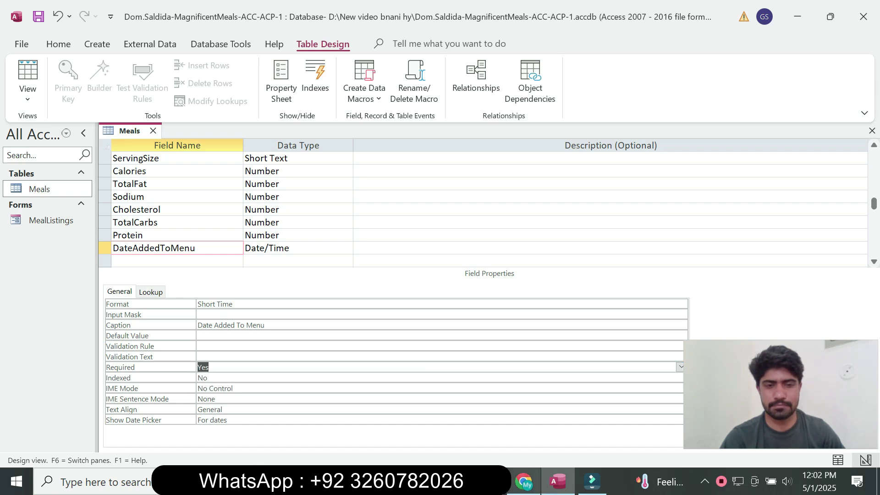
key(alt+Tab)
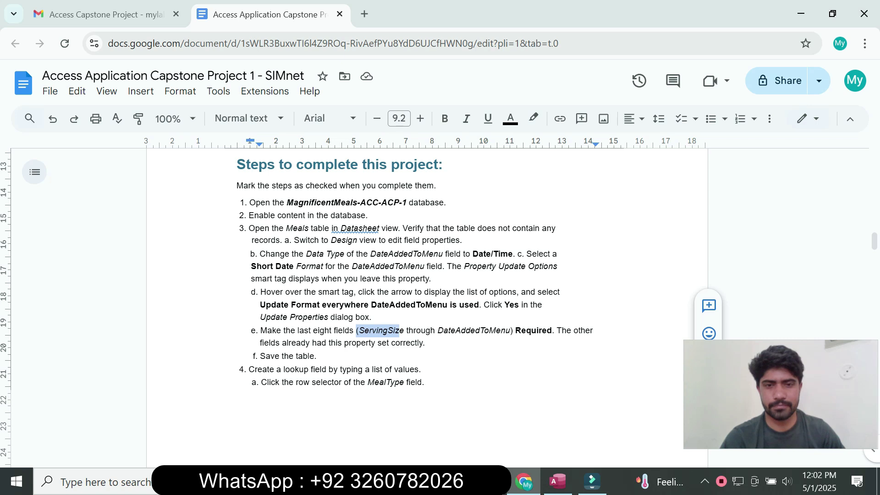
- Read the project instructions on creating the lookup field, and select the MealType field in the Meals table design
click(428, 342)
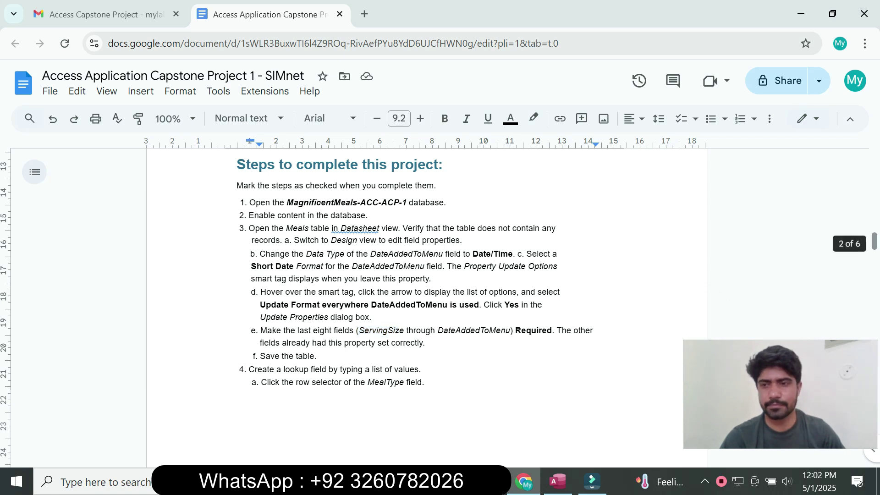
scroll(873, 242, down, 3)
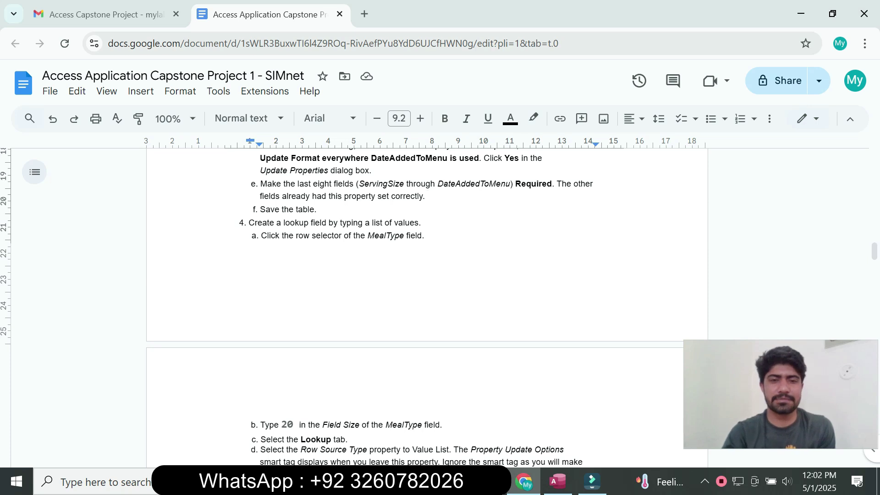
key(alt+Tab)
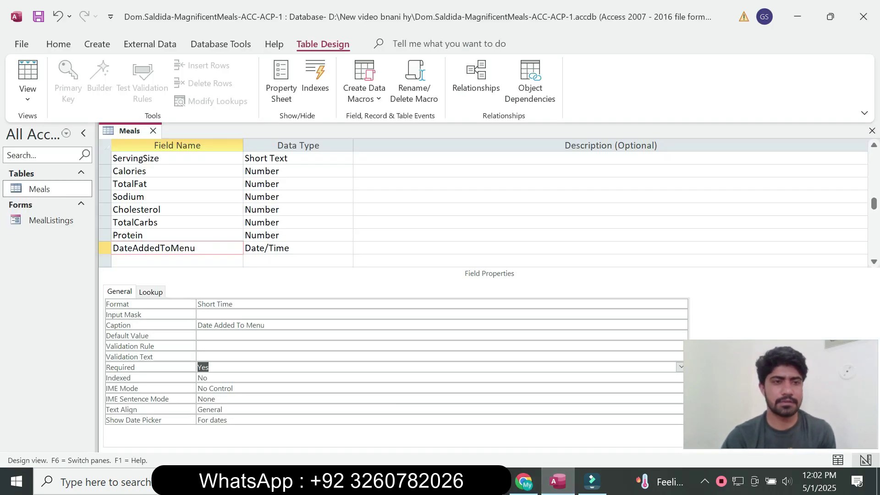
drag(874, 203, 873, 190)
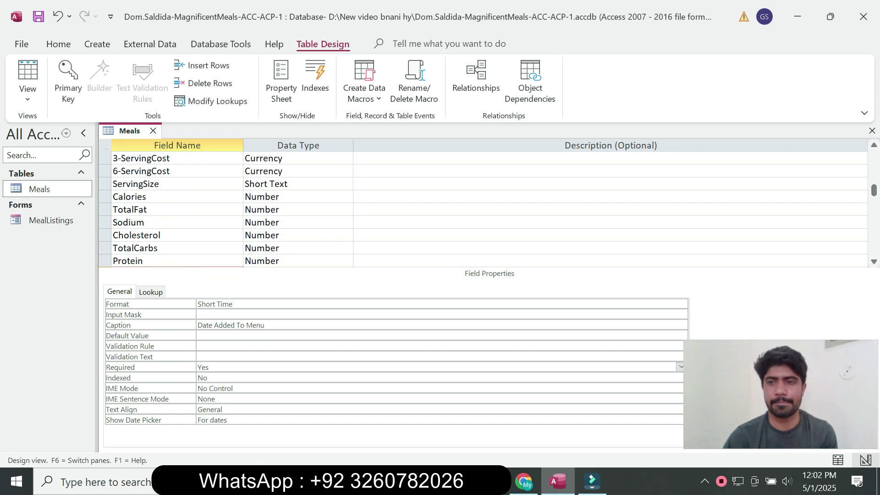
scroll(485, 207, up, 1)
scroll(485, 206, up, 3)
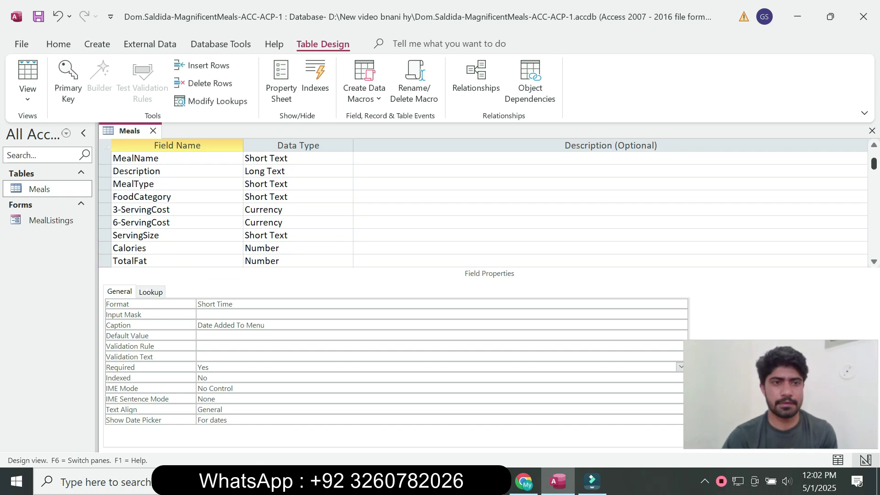
click(174, 183)
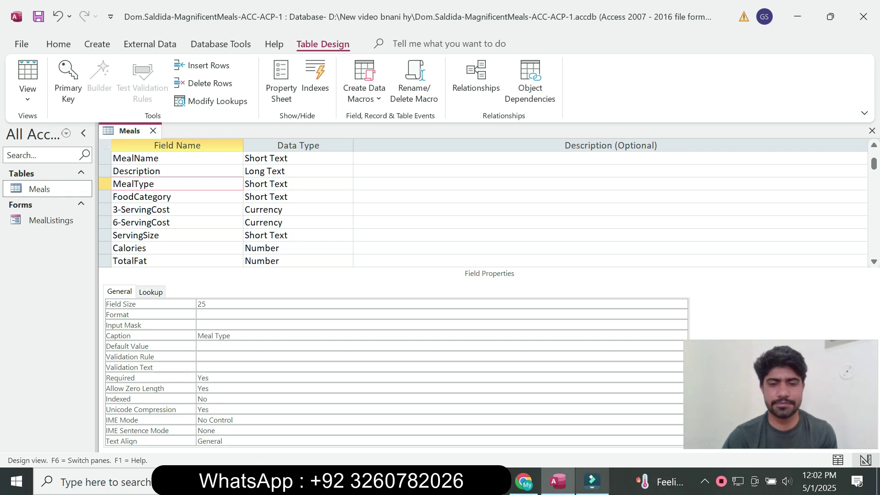
- Check the next project instructions and set the Field Size of the MealType field to 20
click(523, 481)
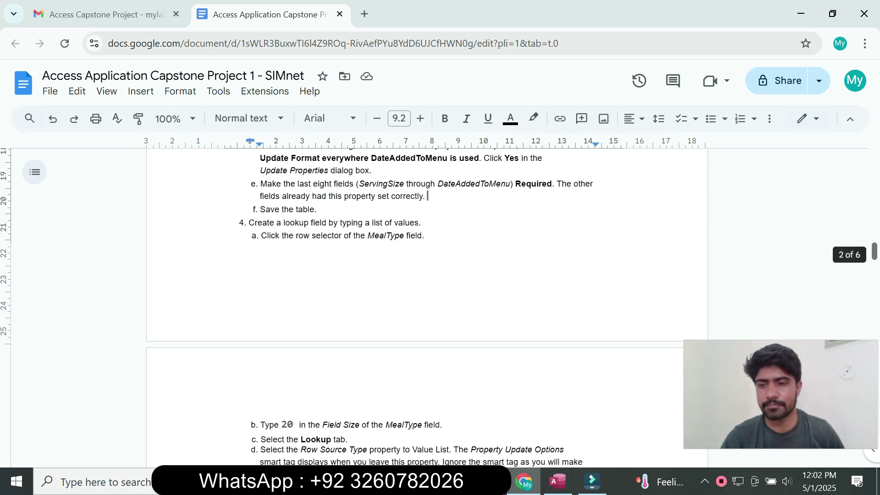
scroll(873, 252, down, 3)
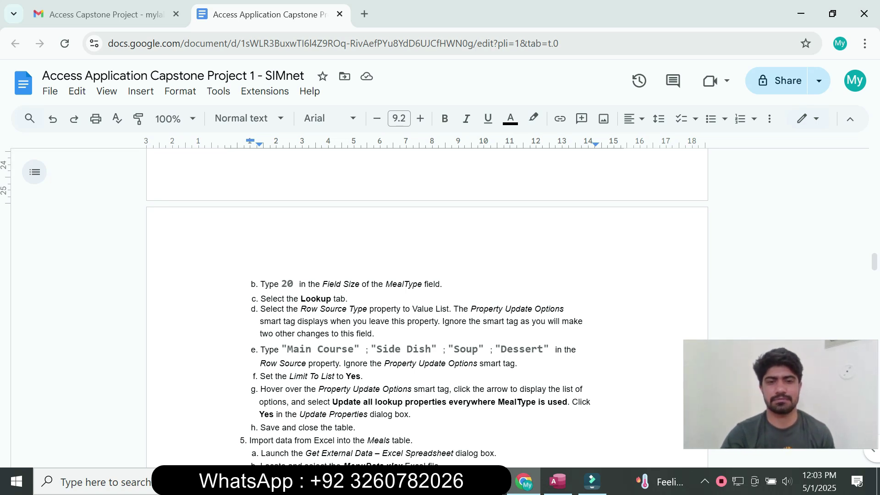
click(558, 481)
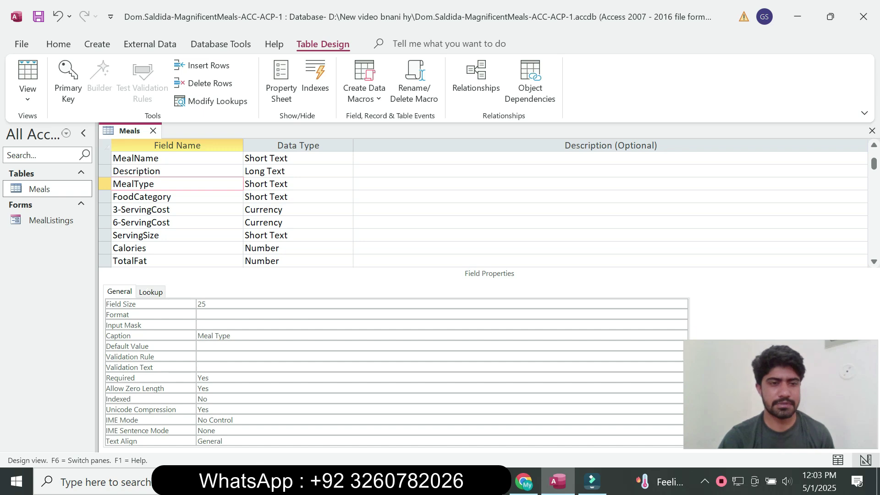
click(206, 304)
key(BackSpace)
text(0)
key(Return)
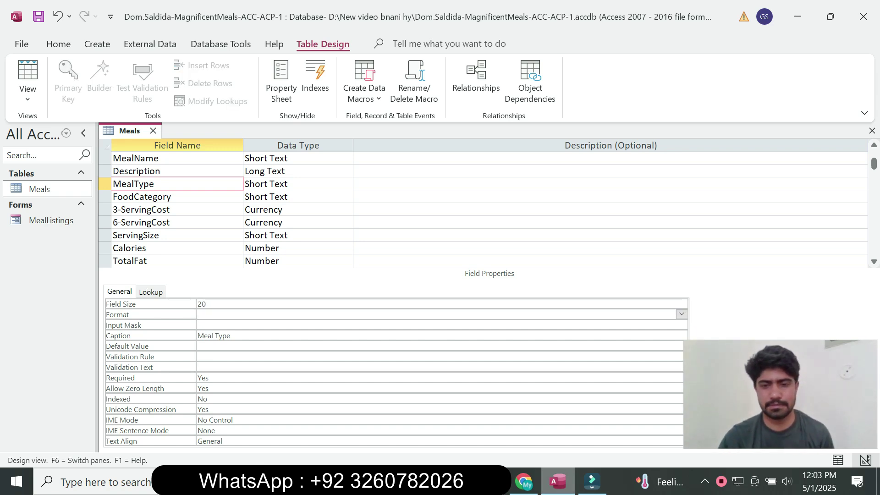
- Examine the MealType field's lookup properties and compare them with the project instructions in Google Docs
key(alt+Tab)
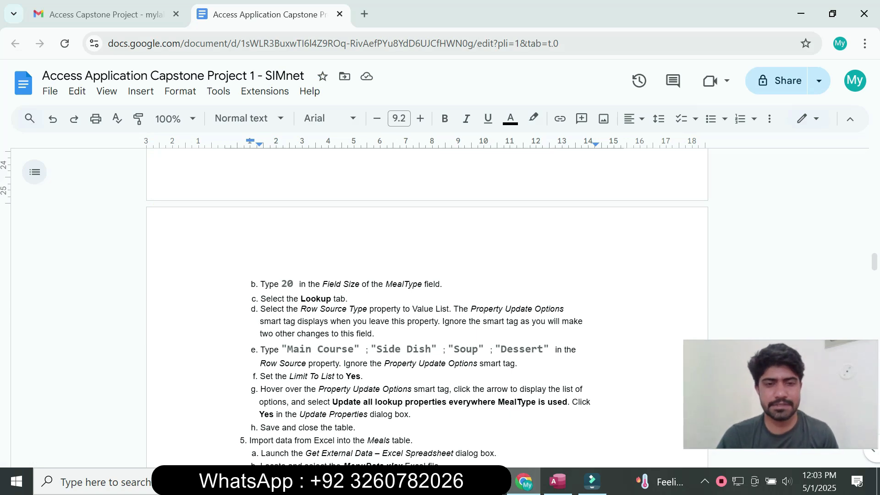
key(alt+Tab)
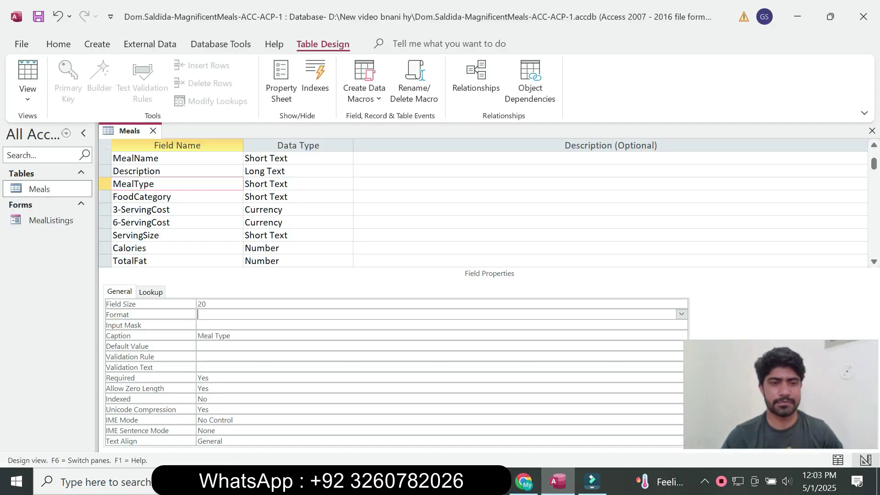
click(150, 291)
key(alt+Tab)
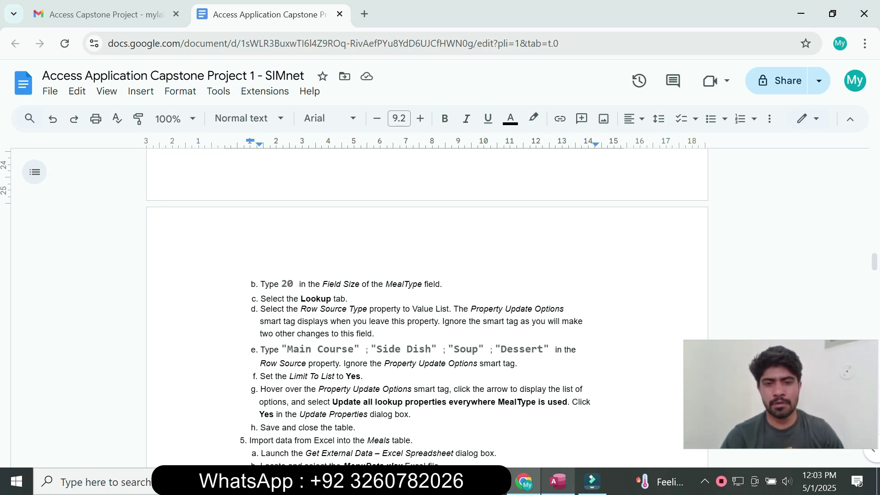
click(557, 481)
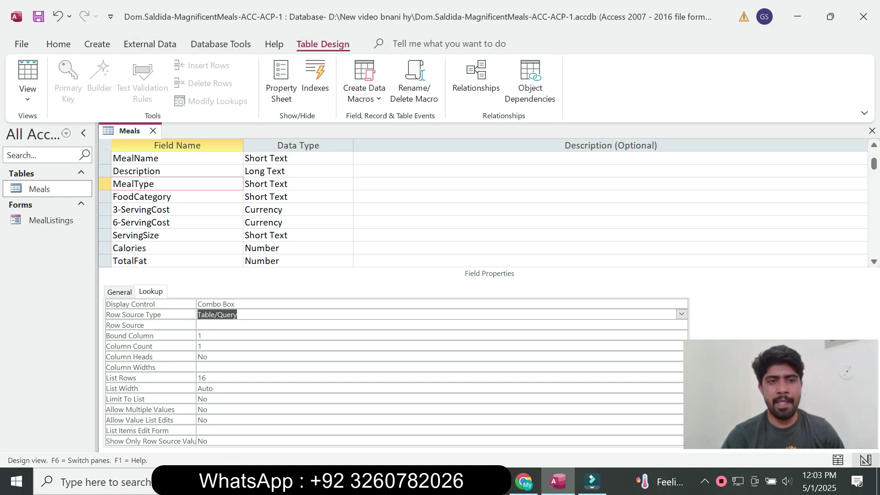
click(873, 261)
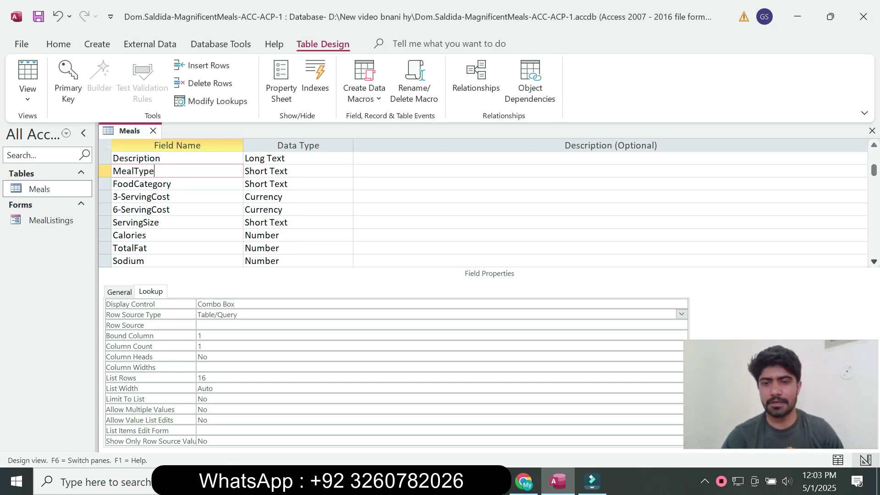
scroll(486, 206, down, 5)
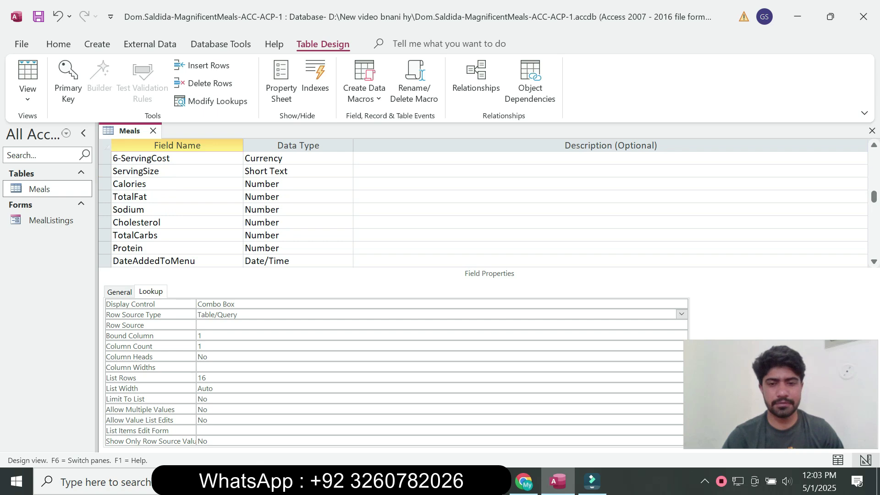
click(524, 481)
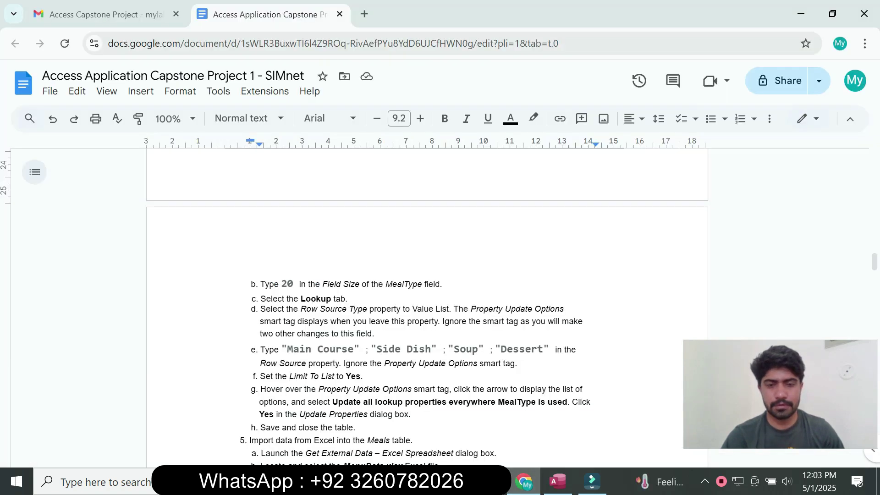
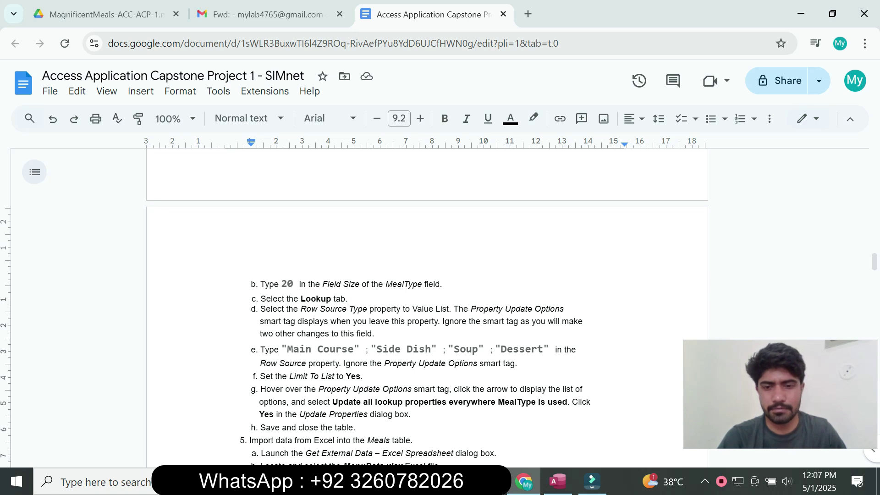
- Start the Lookup Wizard for the MealType field's data type, choosing to type in the values
key(alt+Tab)
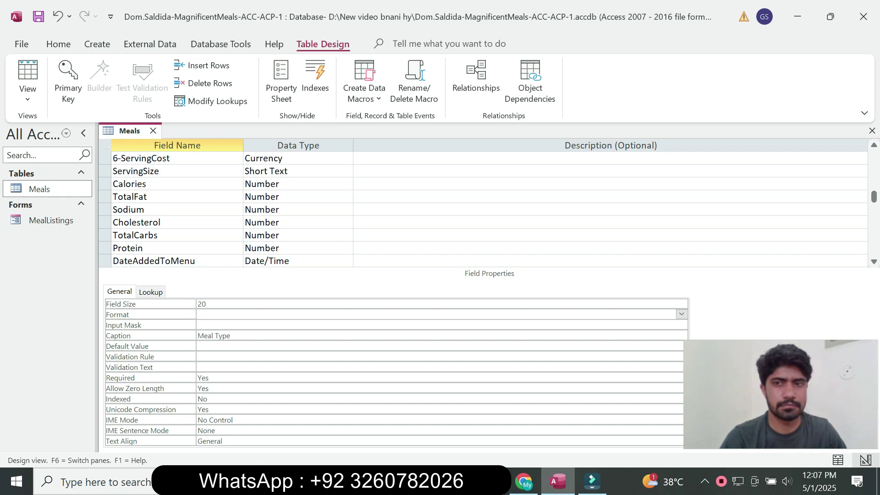
drag(873, 197, 873, 169)
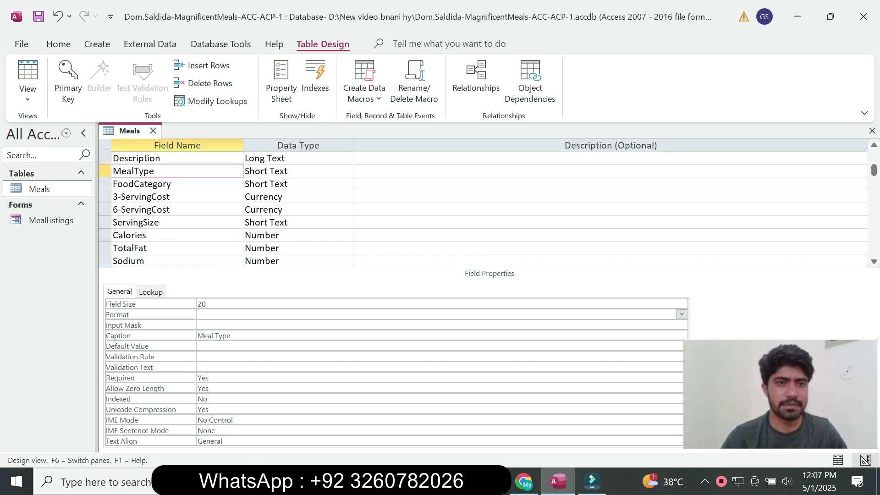
click(287, 170)
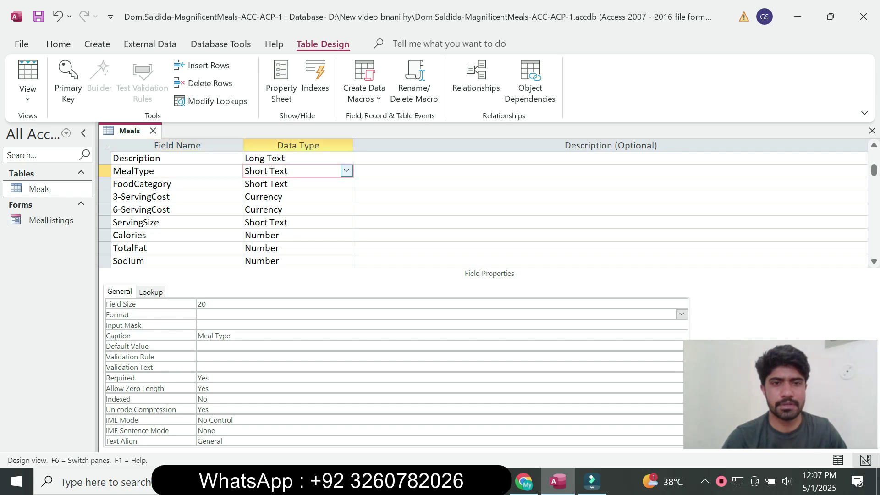
click(346, 170)
click(280, 351)
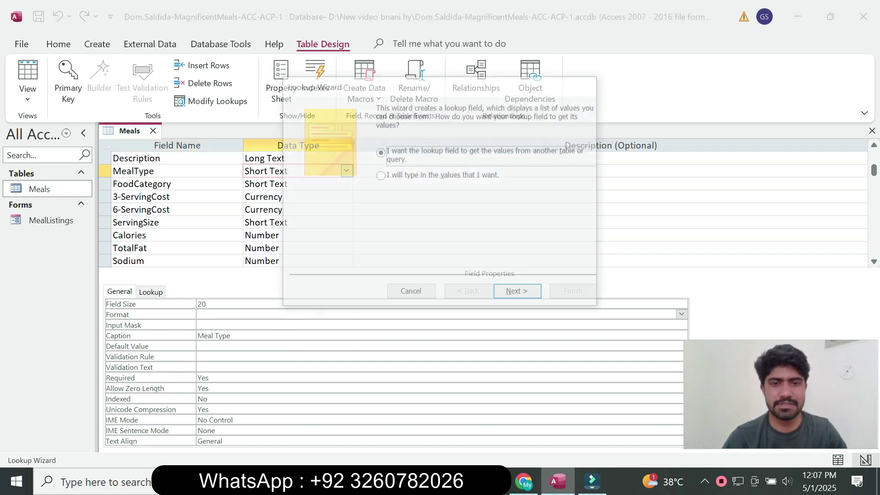
key(Down)
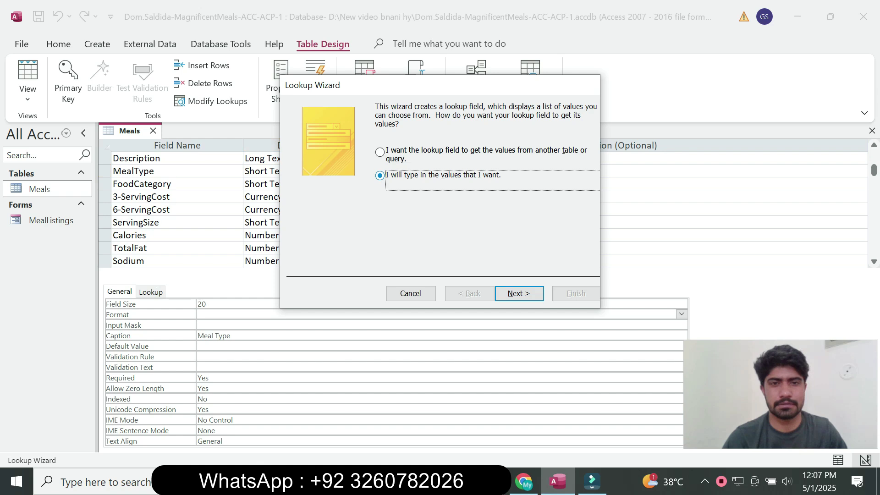
key(Return)
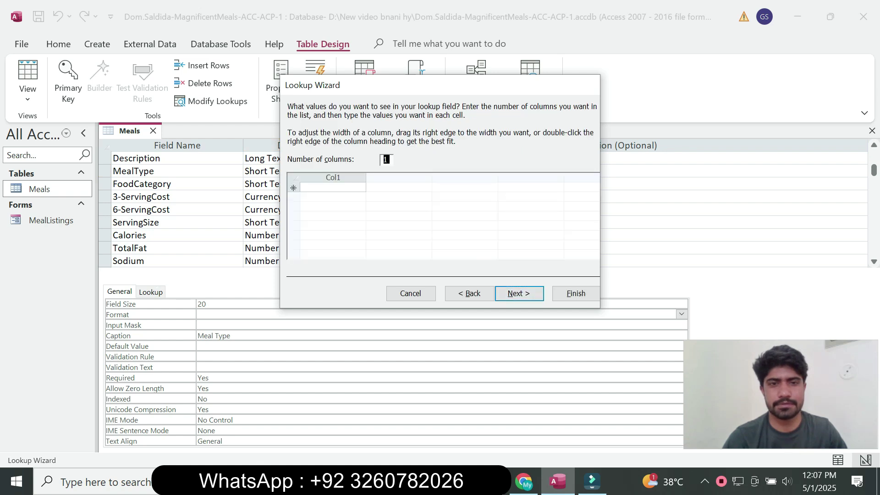
- Copy "Main Course" from the project instructions into the first row of Col1 in the Lookup Wizard
click(333, 187)
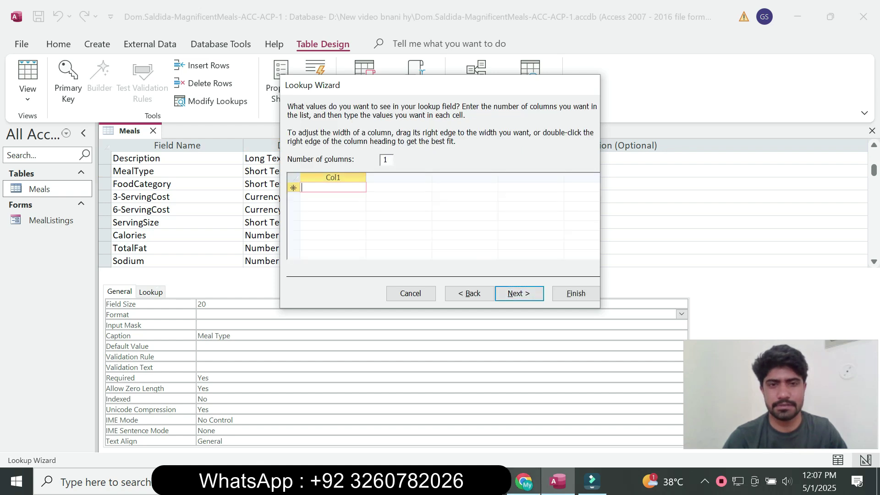
mouse_move(524, 481)
click(522, 417)
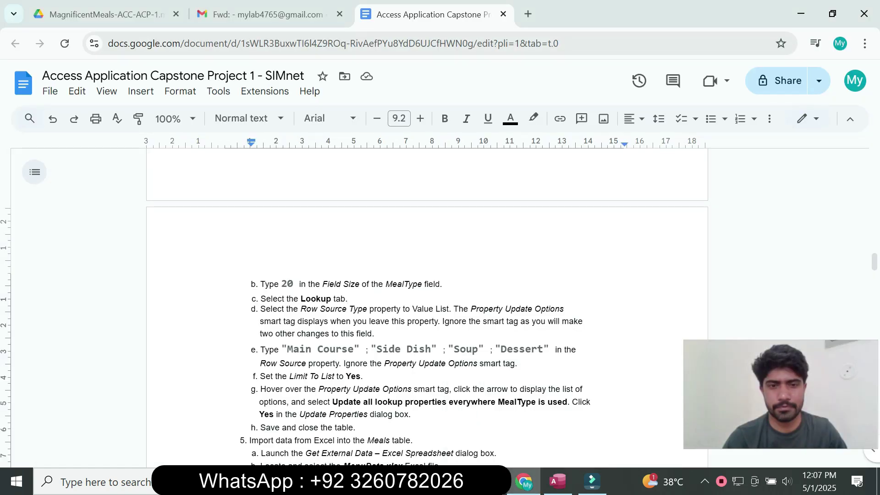
drag(287, 350, 317, 349)
key(shift+Right)
key(shift+Right)
key(shift+Right)
key(shift+Right)
key(shift+Right)
key(shift+Right)
key(shift+Right)
key(ctrl+c)
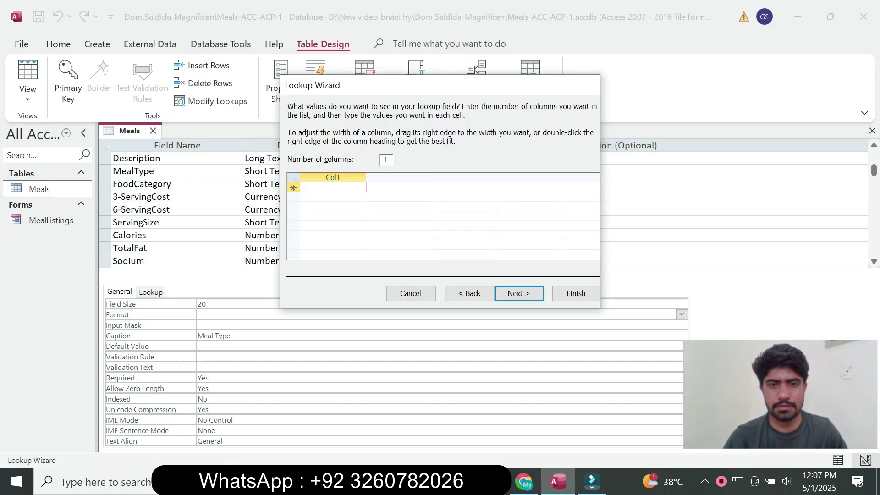
click(557, 481)
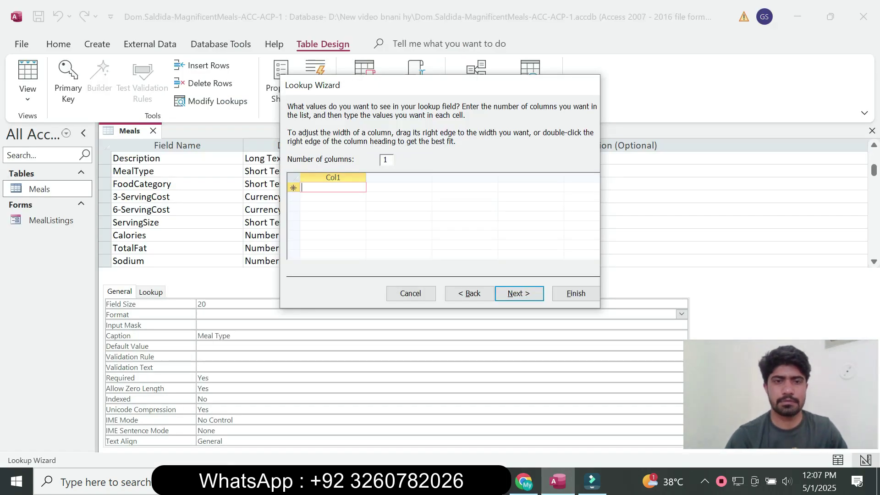
key(ctrl+v)
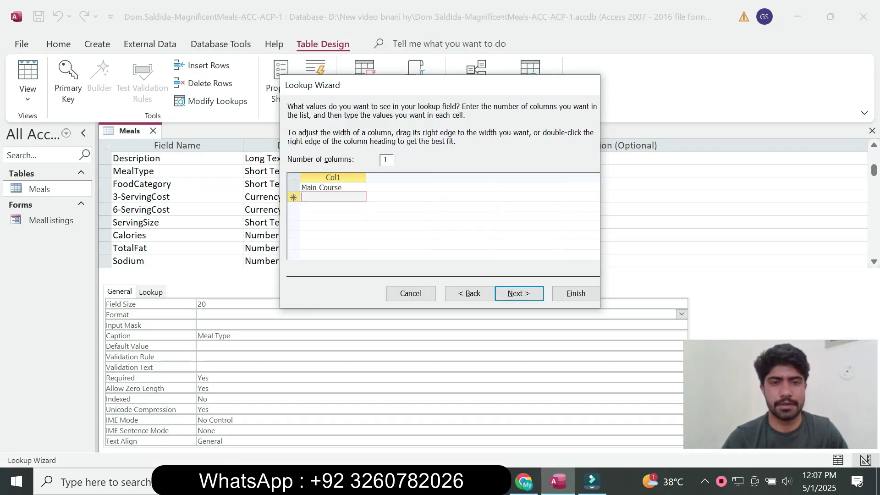
- Copy "Side Dish" from the project instructions into the second row of the lookup value list
click(524, 481)
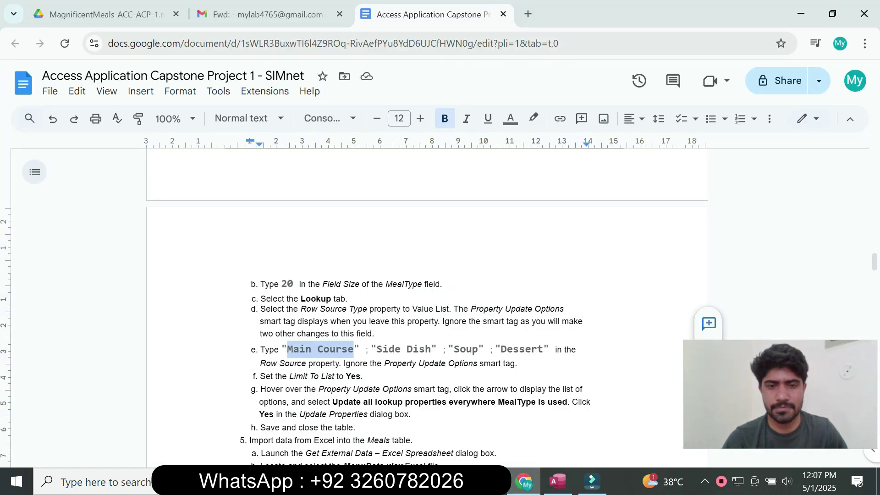
drag(376, 349, 431, 349)
key(ctrl+c)
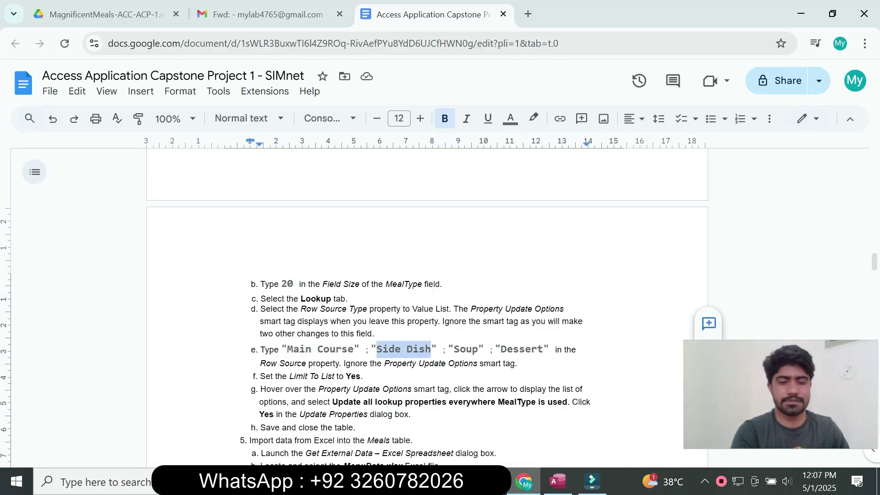
click(557, 481)
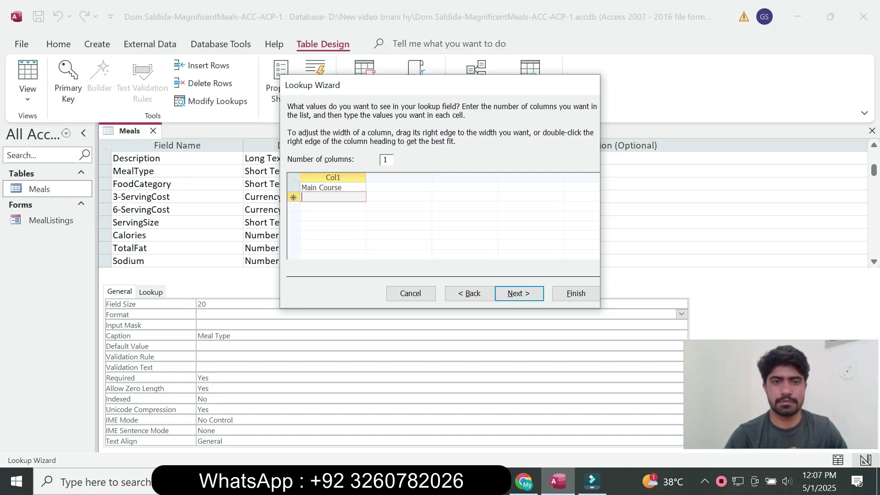
key(ctrl+v)
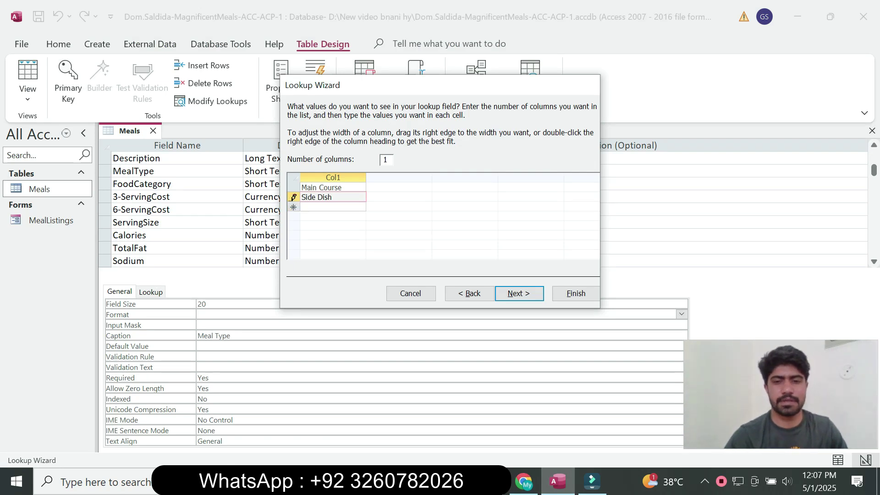
- Copy "Soup" from the project instructions into the third row of the lookup value list
key(alt+Tab)
drag(453, 349, 478, 349)
key(ctrl+c)
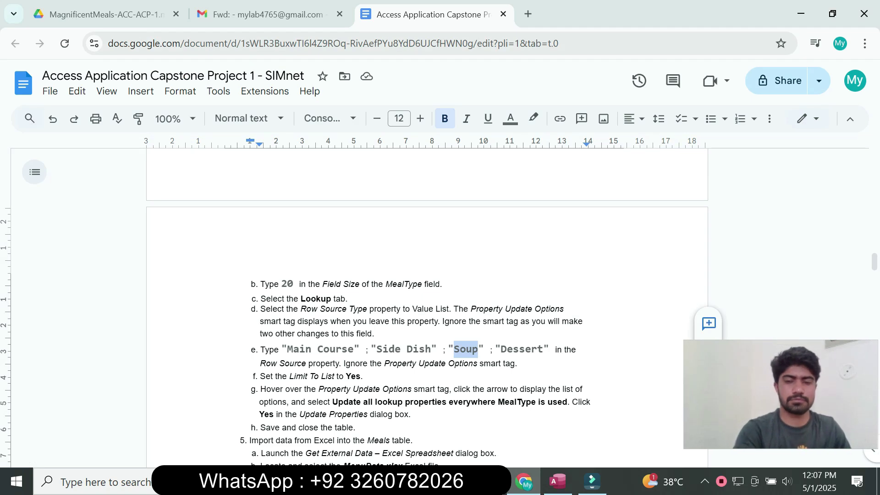
key(alt+Tab)
key(Return)
key(ctrl+v)
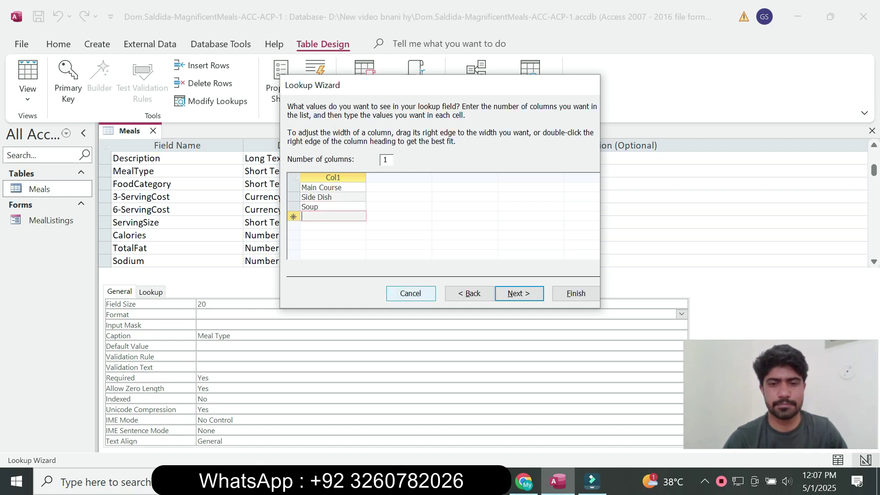
- Copy "Dessert" from the project instructions into the fourth row of the lookup value list
click(524, 481)
drag(501, 349, 543, 349)
key(ctrl+c)
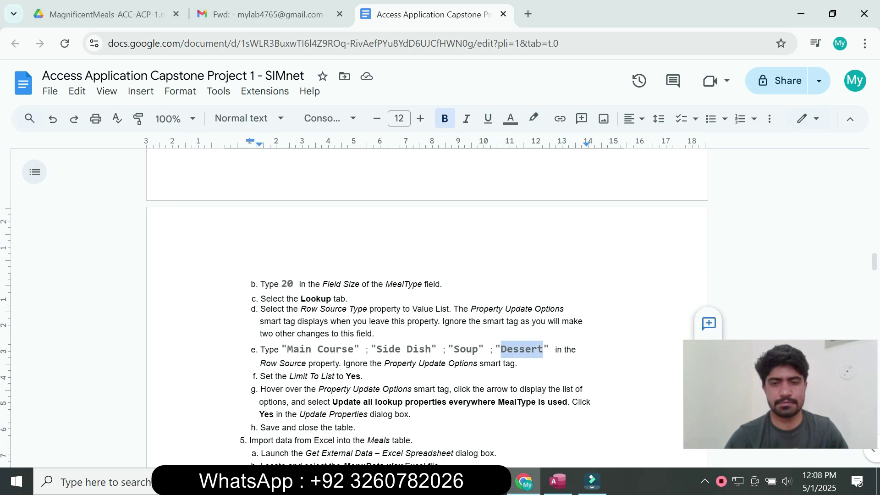
click(557, 480)
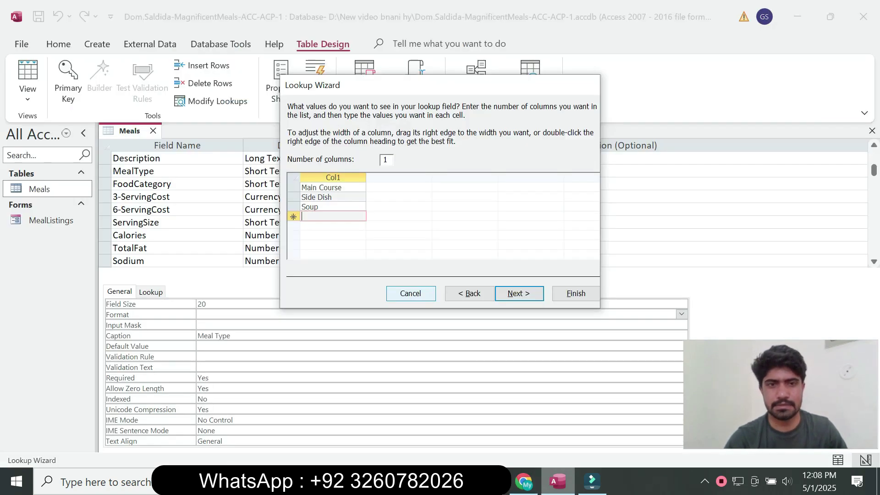
key(ctrl+v)
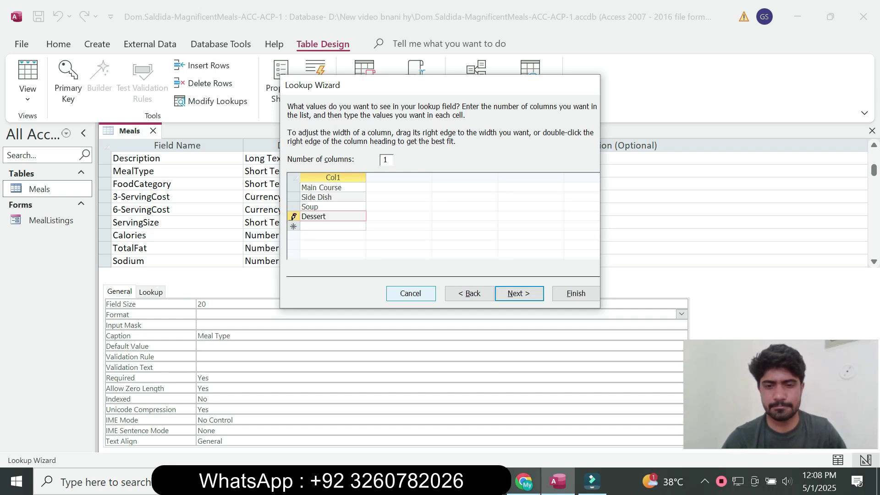
- Limit the MealType lookup field's entries to the list and finish the Lookup Wizard
key(alt+Tab)
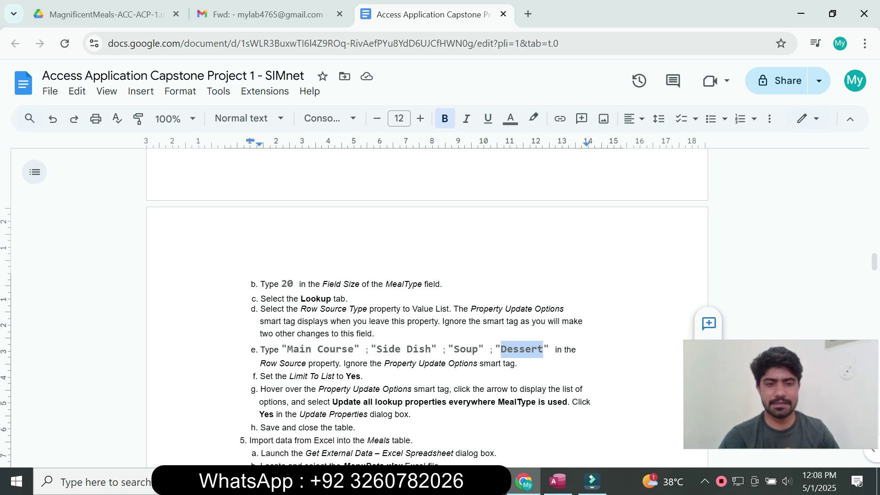
click(557, 481)
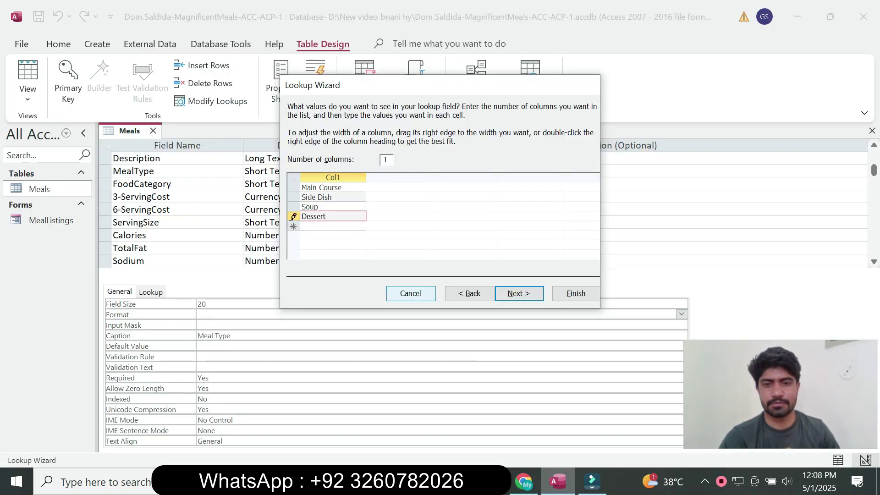
click(519, 293)
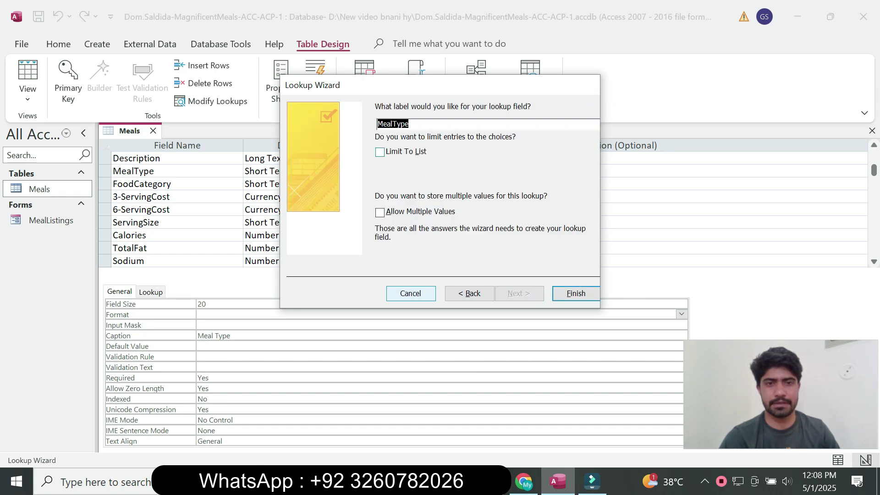
click(380, 152)
click(575, 293)
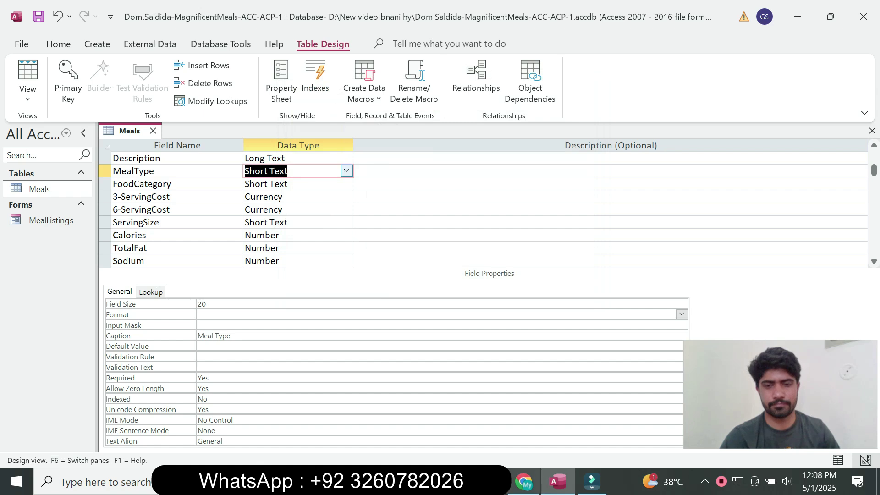
- Check the remaining MealType and import instructions in the project document, and save and close the Meals table
key(alt+Tab)
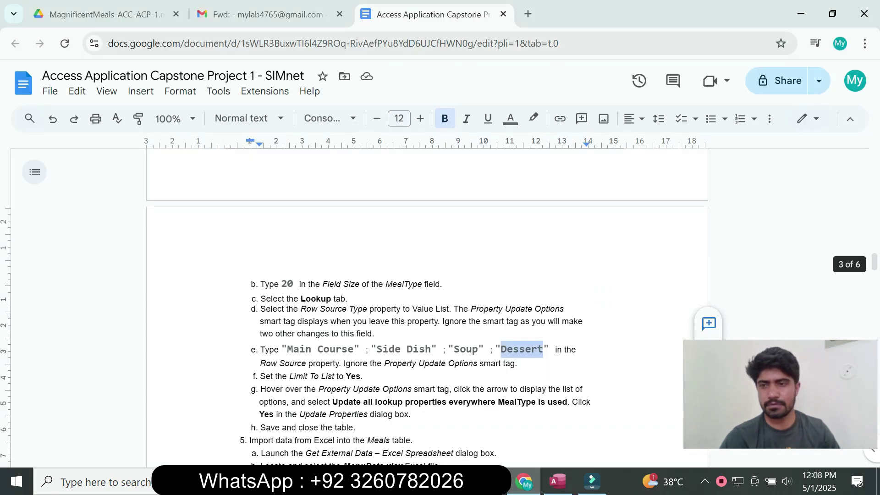
scroll(263, 325, down, 4)
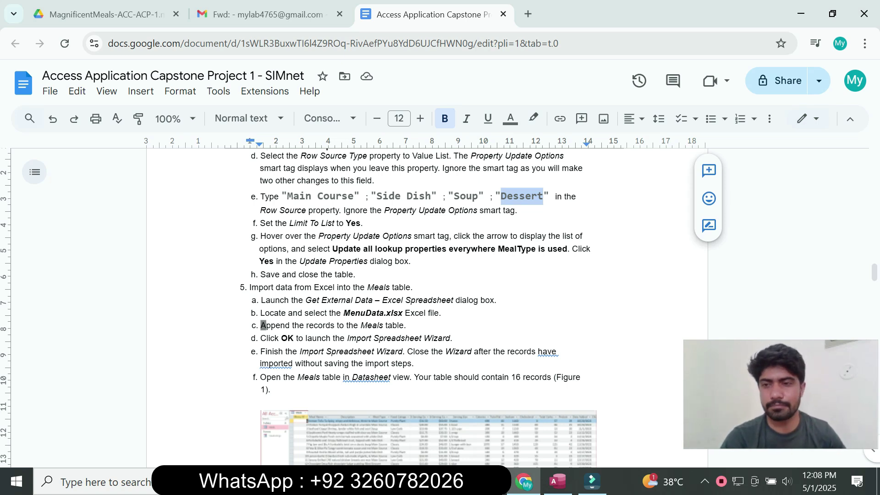
scroll(439, 307, down, 2)
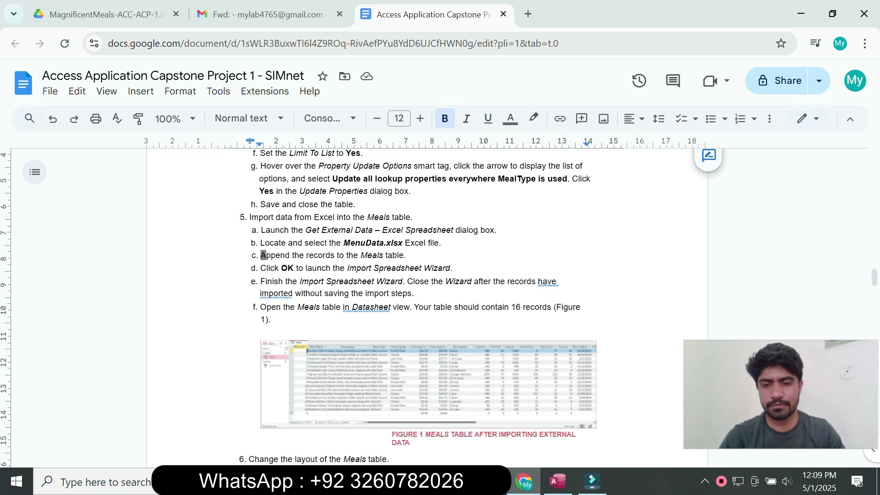
click(557, 481)
right_click(143, 132)
click(179, 164)
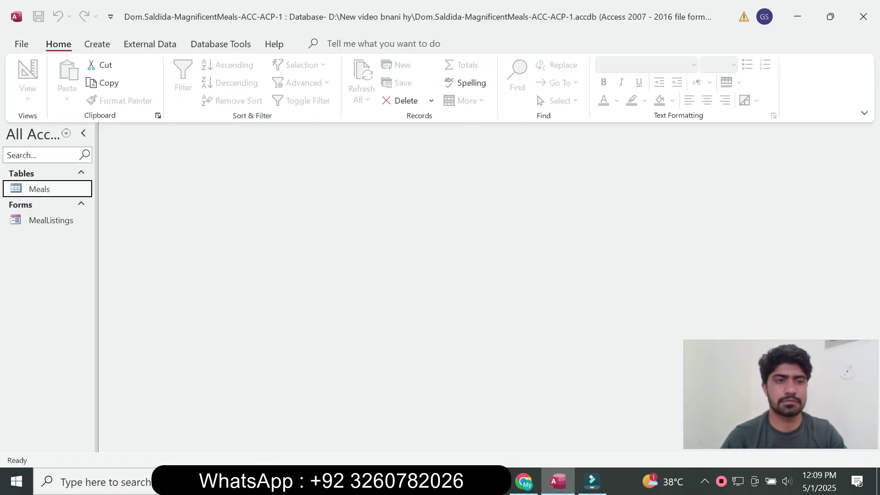
- Start importing external data from an Excel spreadsheet file into the database
click(523, 481)
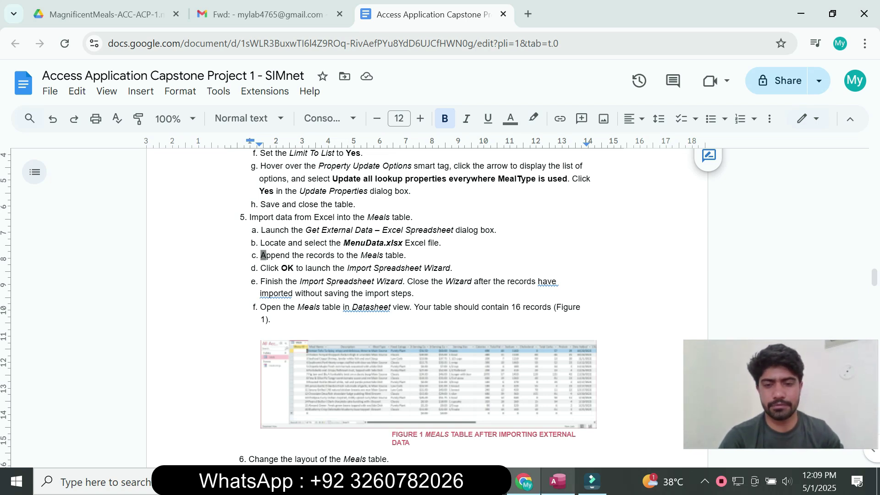
click(557, 481)
click(150, 44)
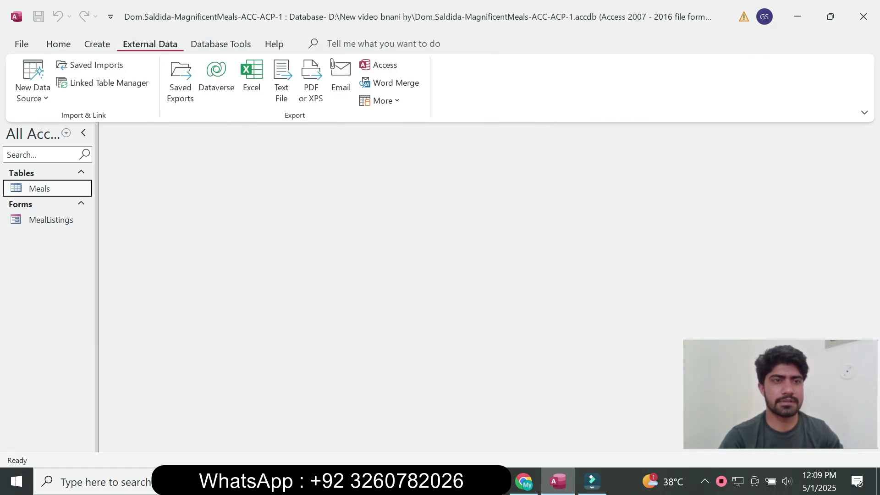
click(32, 82)
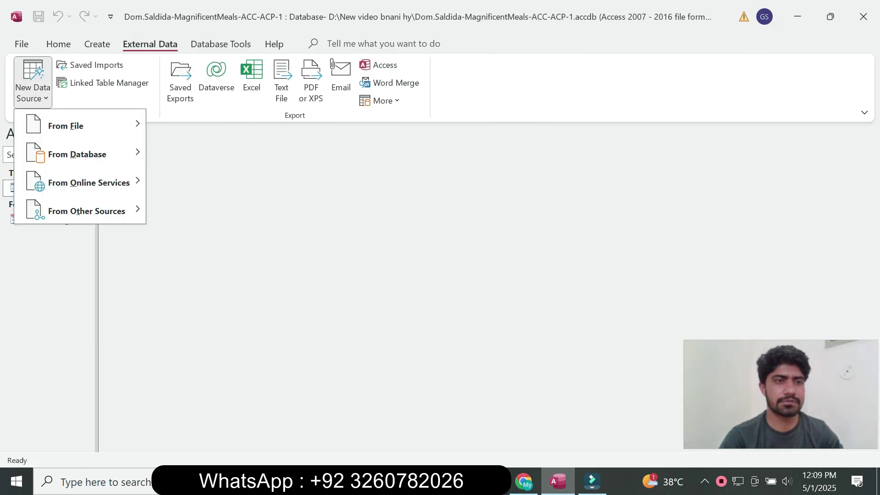
mouse_move(79, 125)
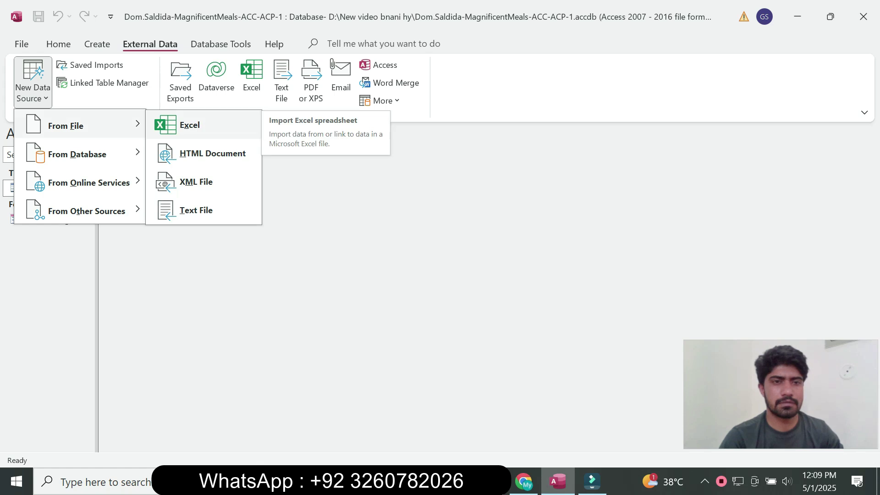
click(189, 125)
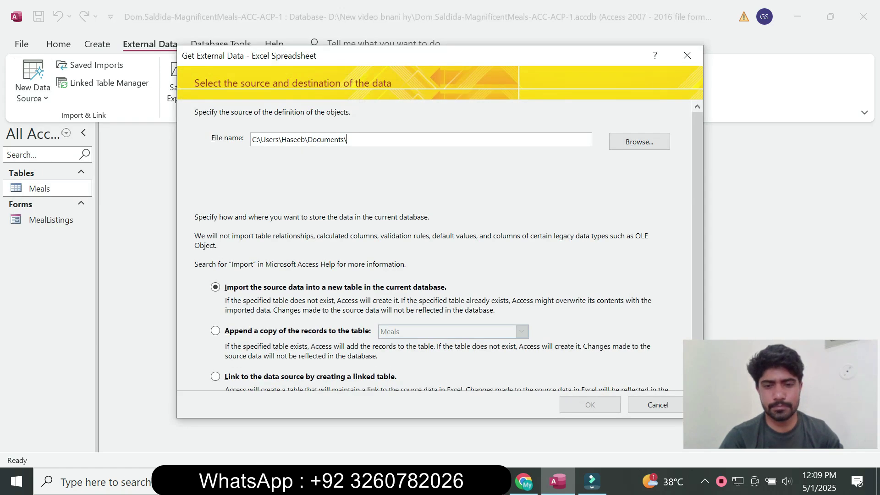
- Choose the MenuData workbook in the "New video bnani hy" folder on drive D as the import source
click(523, 481)
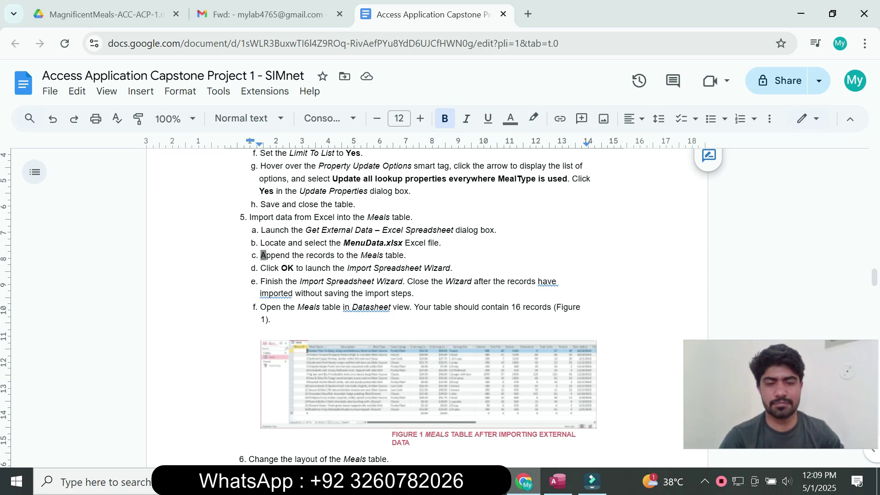
key(alt+Tab)
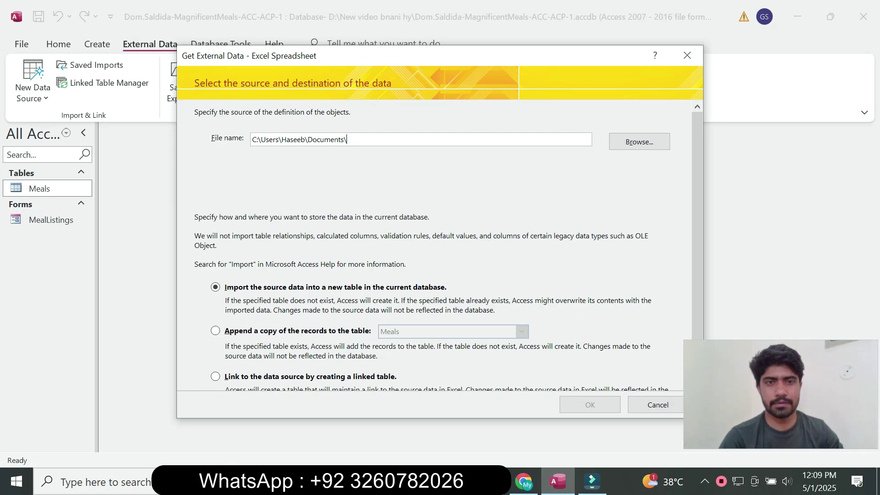
click(639, 141)
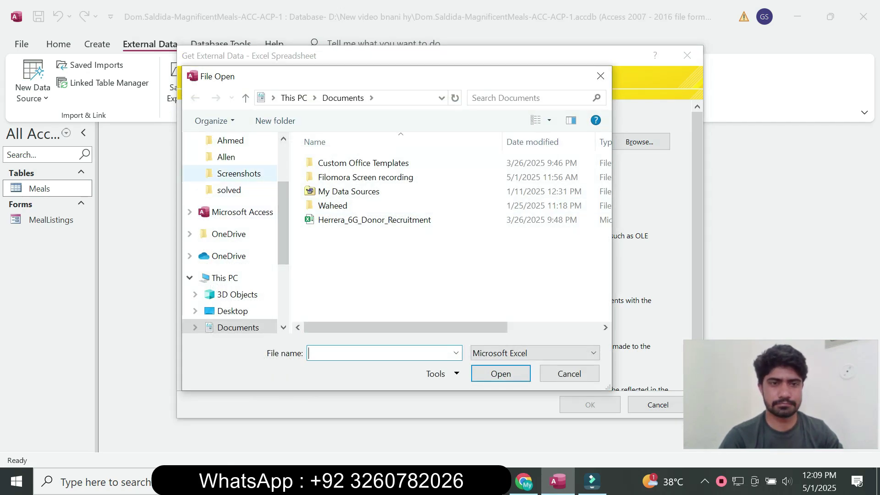
scroll(229, 174, up, 3)
click(238, 184)
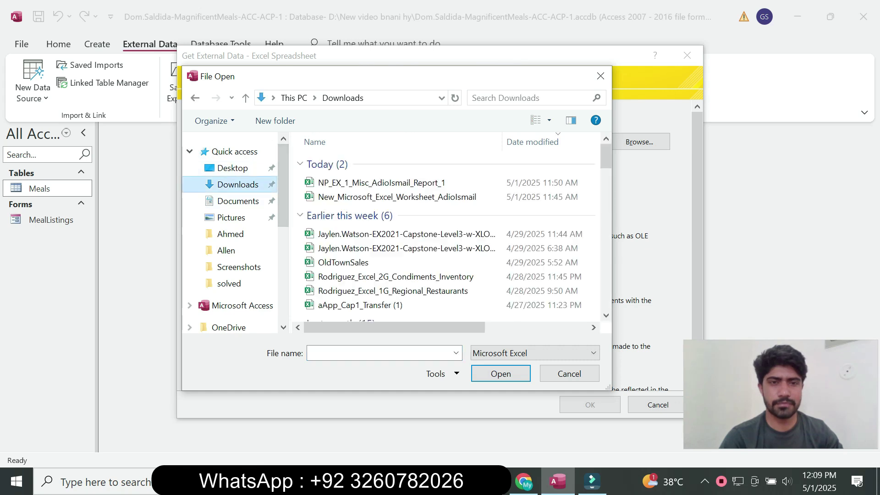
scroll(230, 229, down, 5)
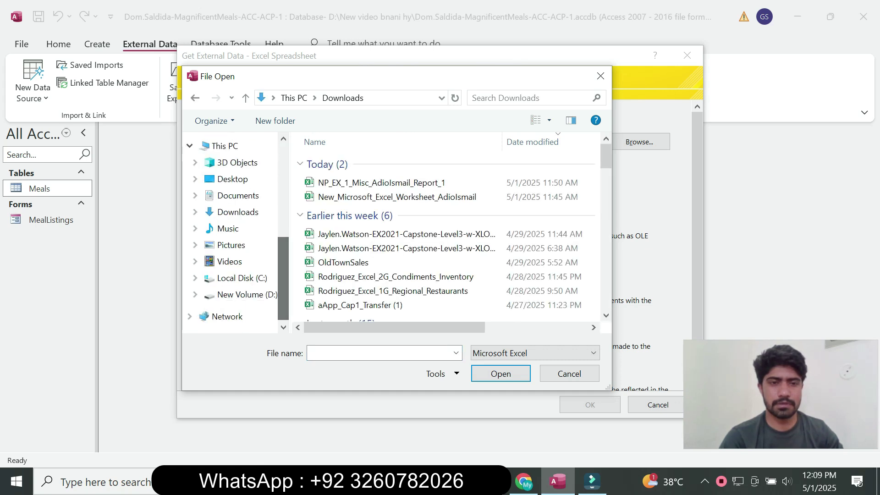
click(243, 294)
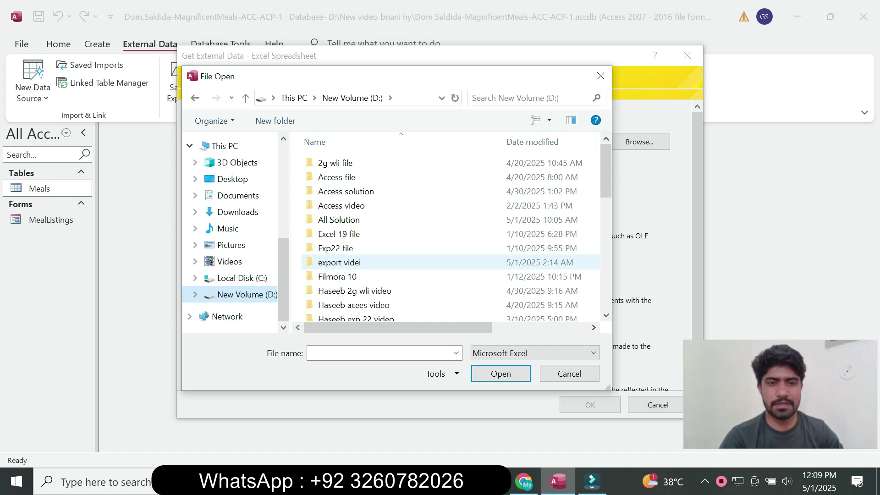
scroll(465, 179, down, 4)
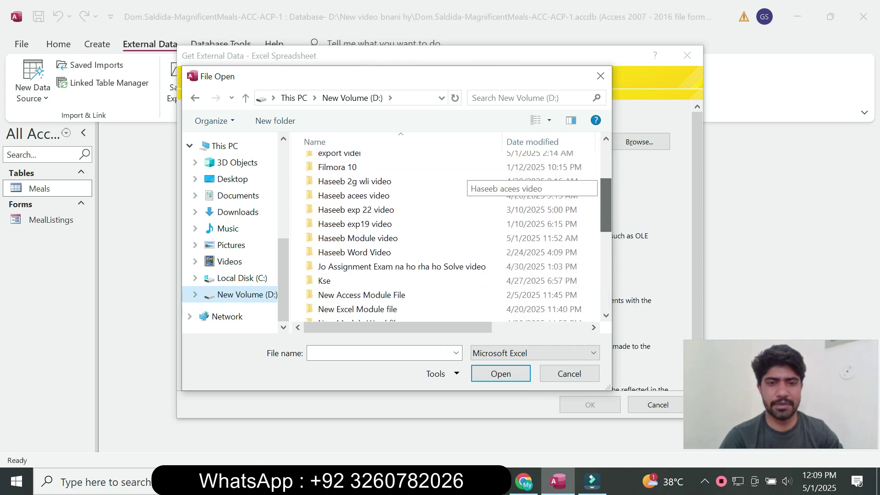
drag(605, 218, 606, 222)
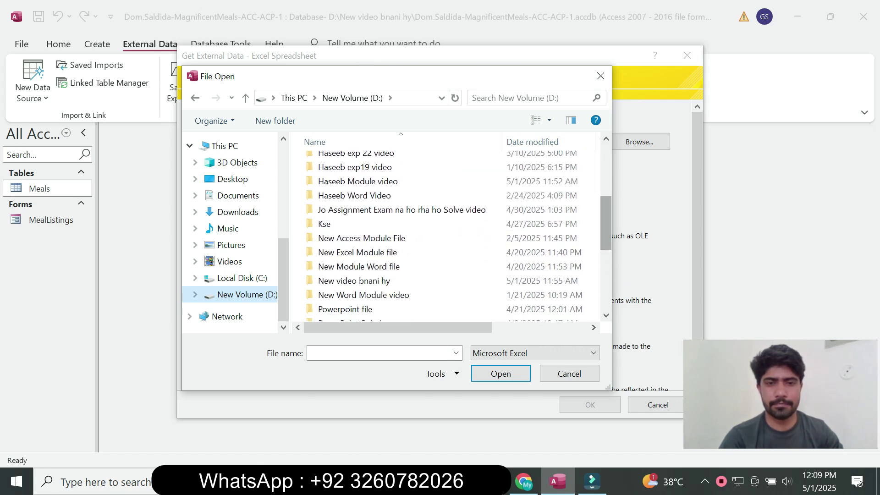
click(442, 281)
double_click(376, 280)
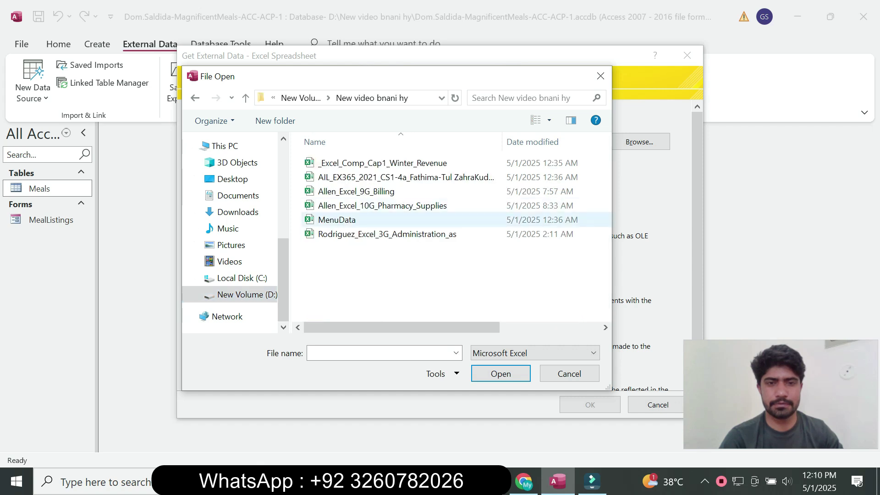
click(321, 220)
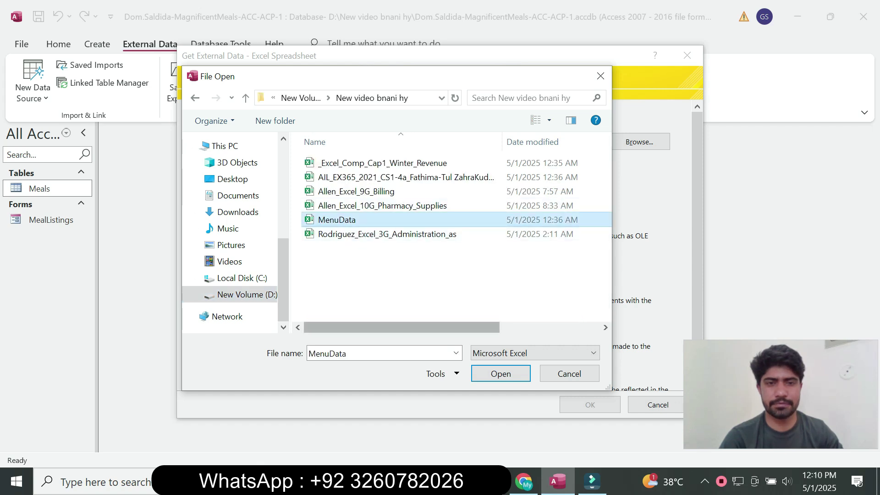
click(501, 373)
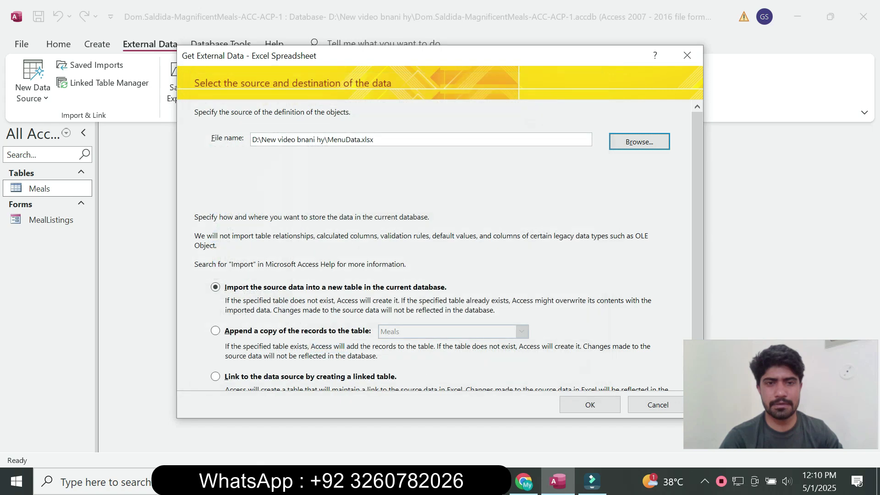
- Set the import to append a copy of the records to the Meals table and launch the Import Spreadsheet Wizard
click(524, 481)
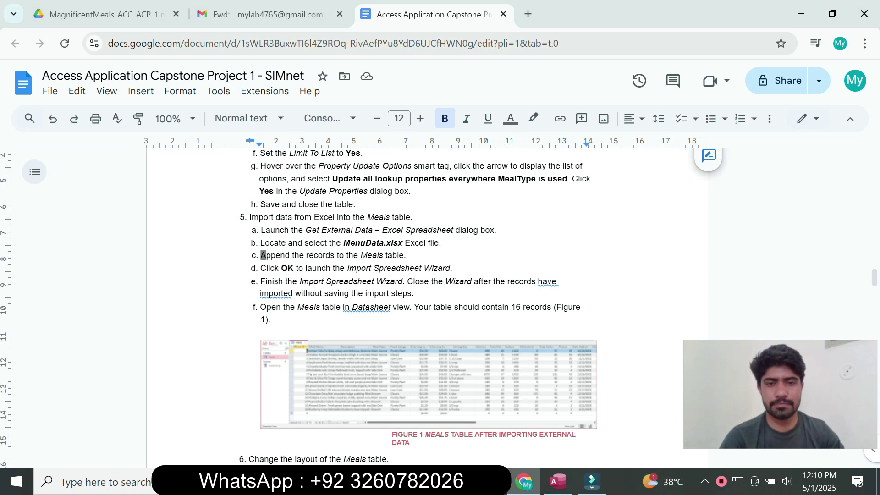
click(557, 481)
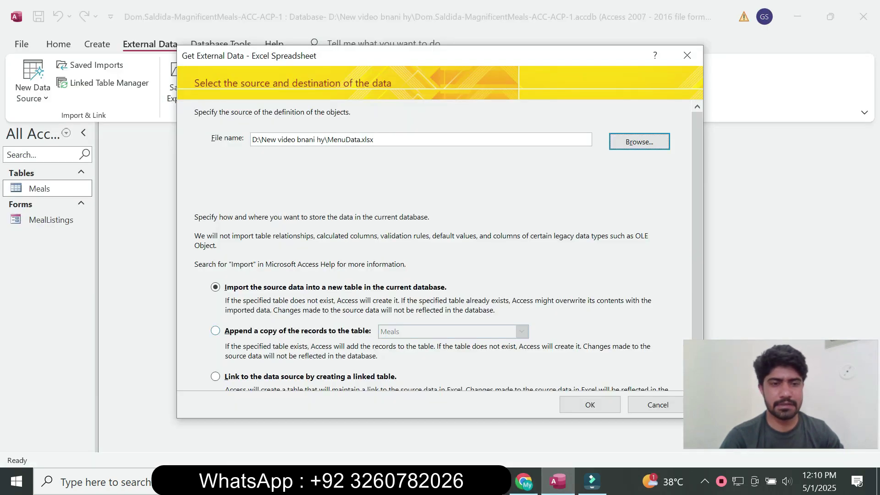
click(215, 331)
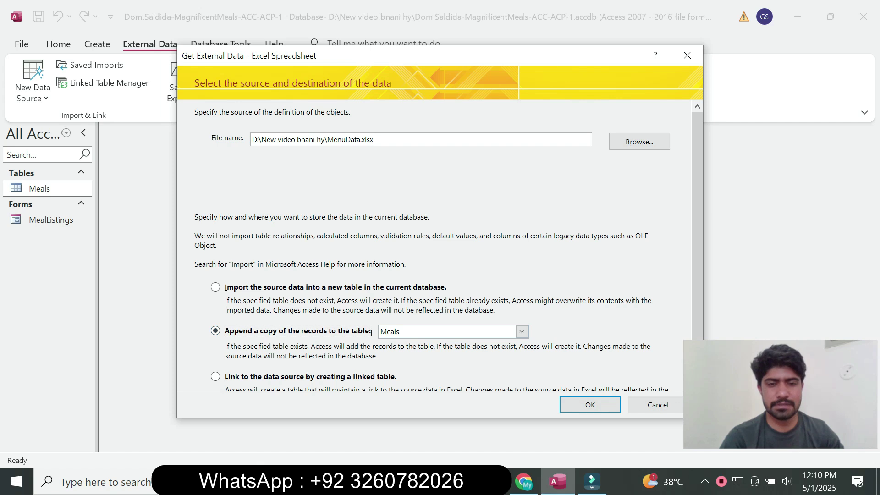
click(521, 331)
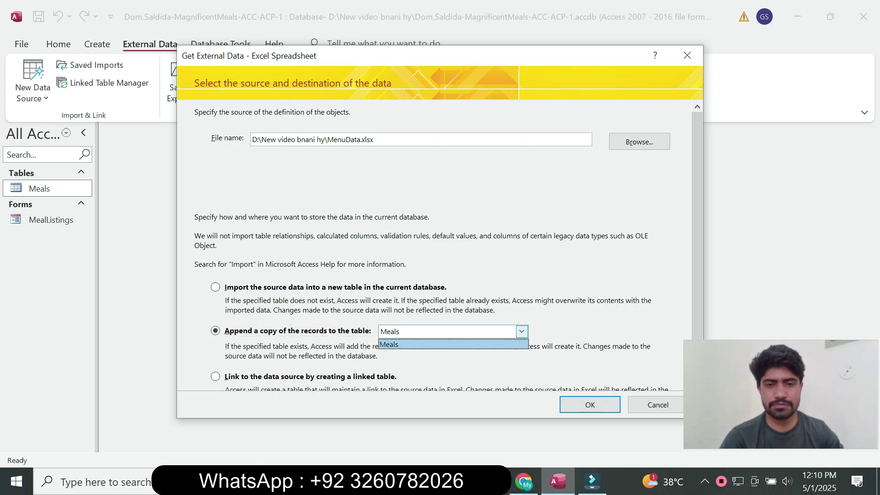
click(504, 344)
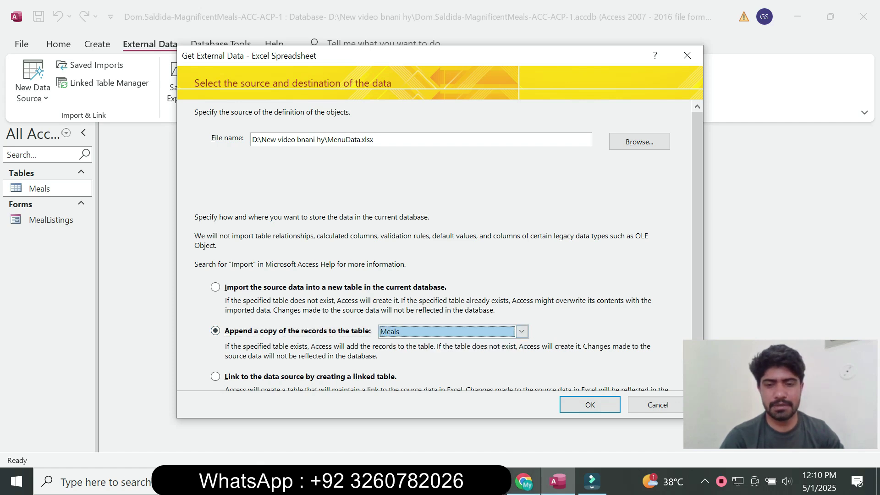
click(524, 481)
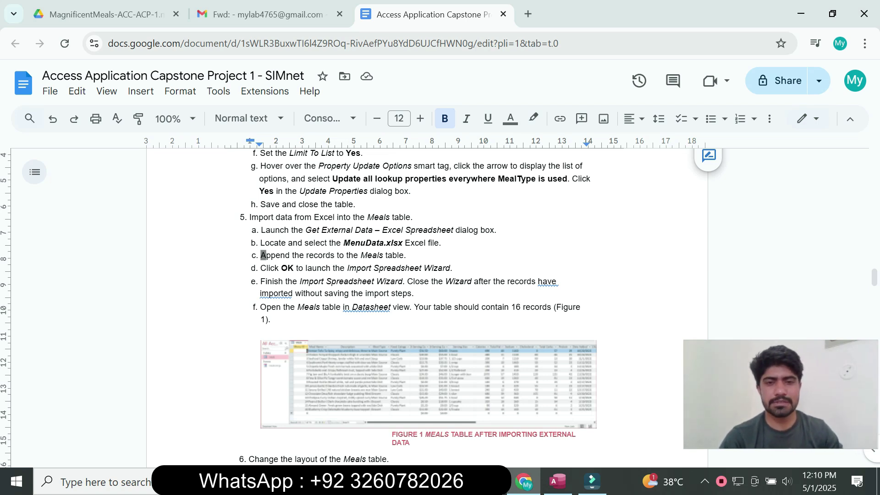
click(558, 481)
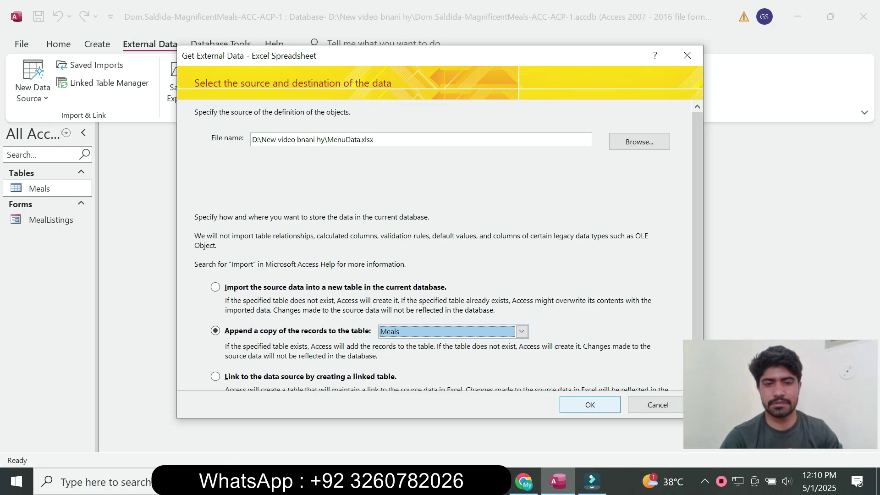
click(589, 404)
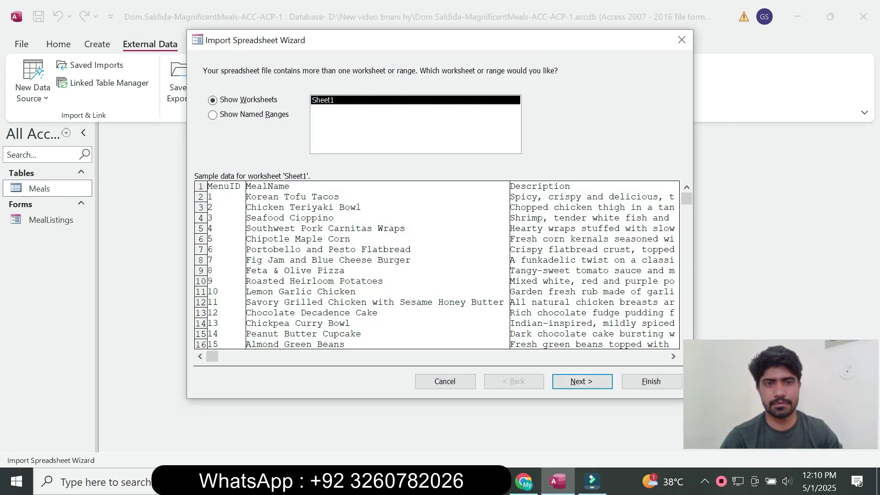
- Finish the Import Spreadsheet Wizard using Sheet1, and close it without saving the import steps
click(524, 481)
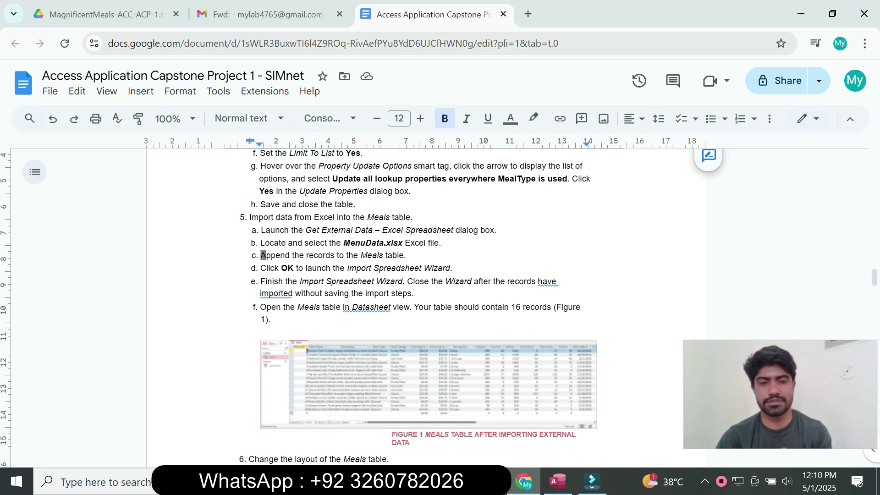
click(557, 481)
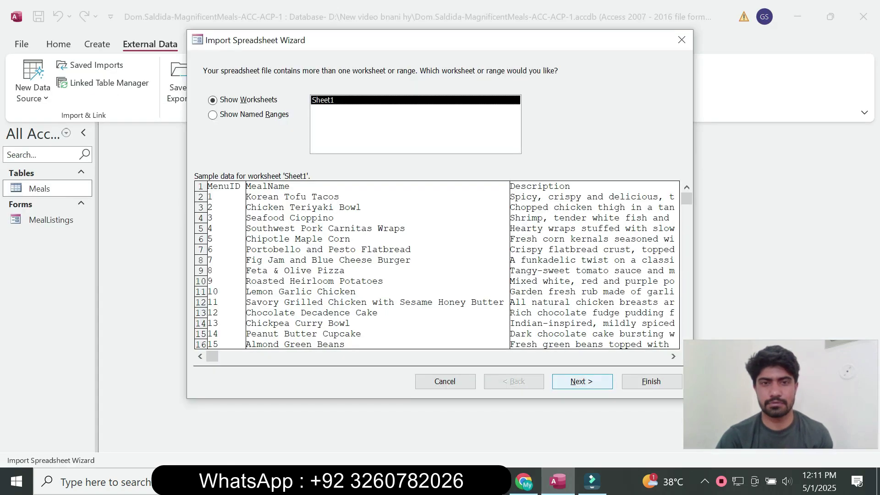
click(581, 381)
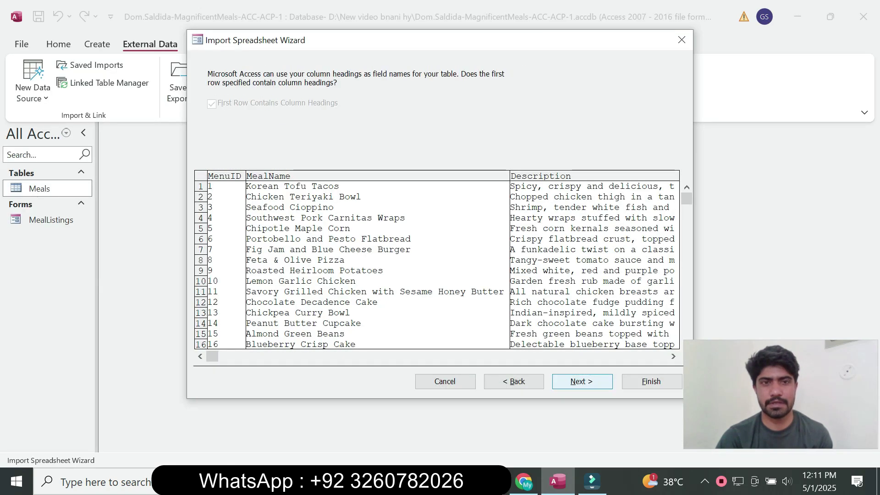
click(651, 382)
key(Return)
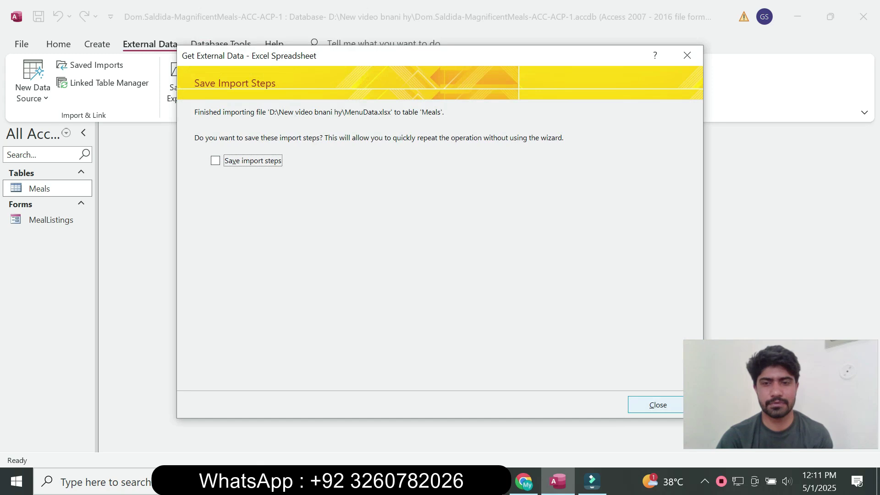
key(Return)
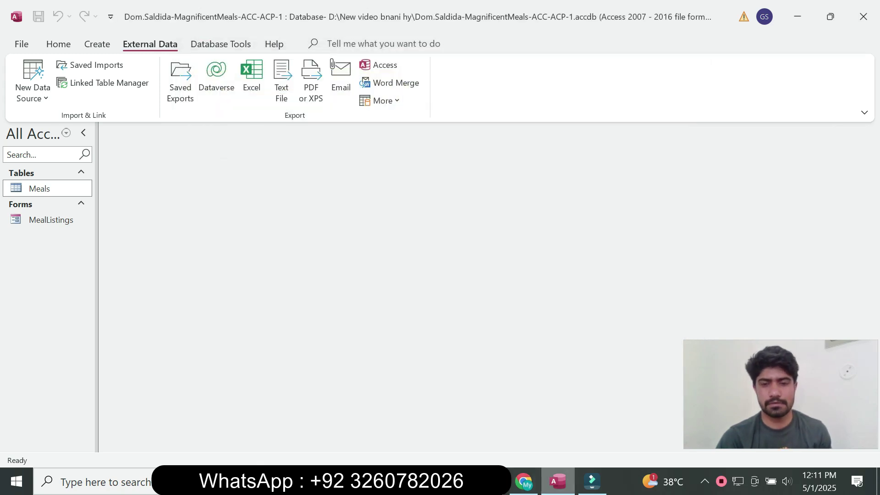
- Open the Meals table in Datasheet view and check the step 6 layout instructions in the project document
click(523, 481)
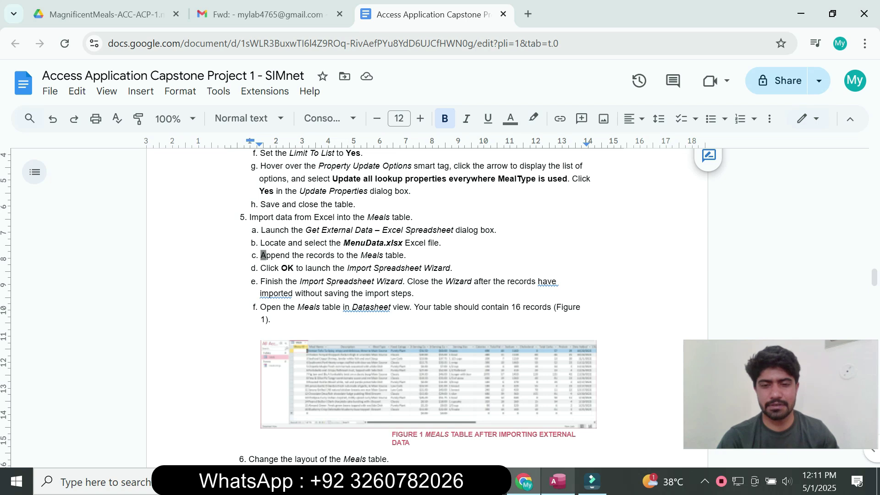
click(557, 481)
key(Return)
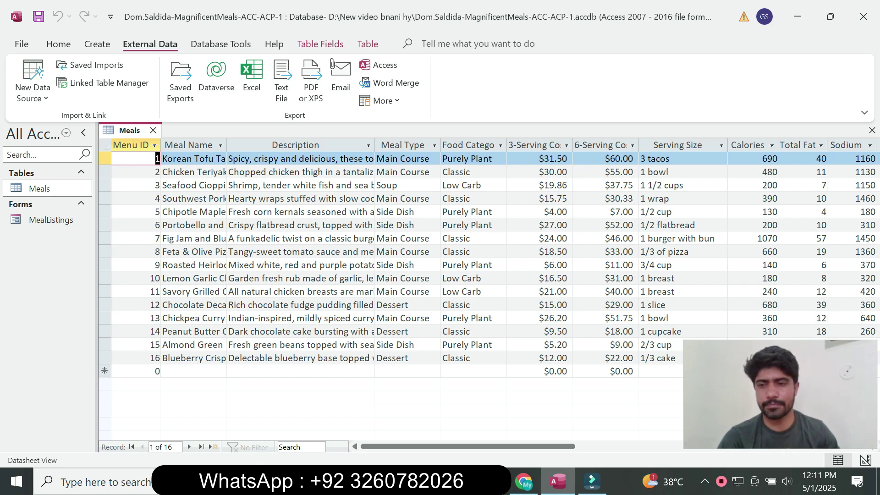
click(523, 481)
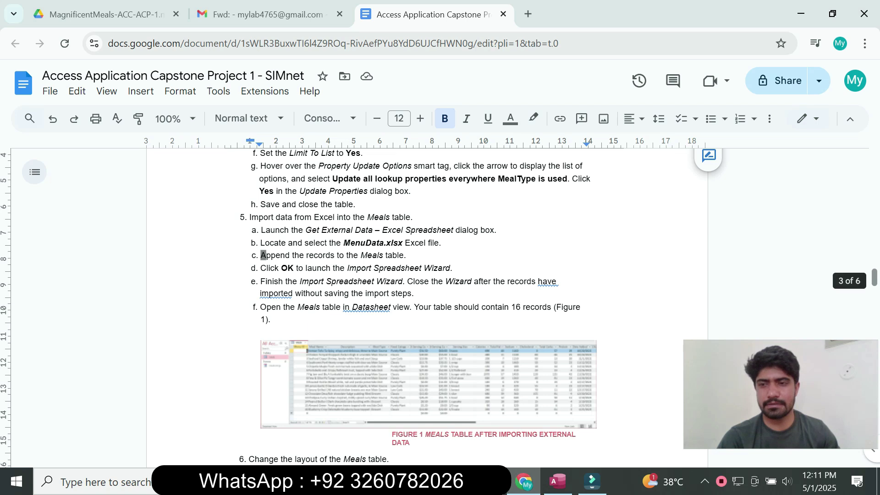
scroll(426, 306, down, 5)
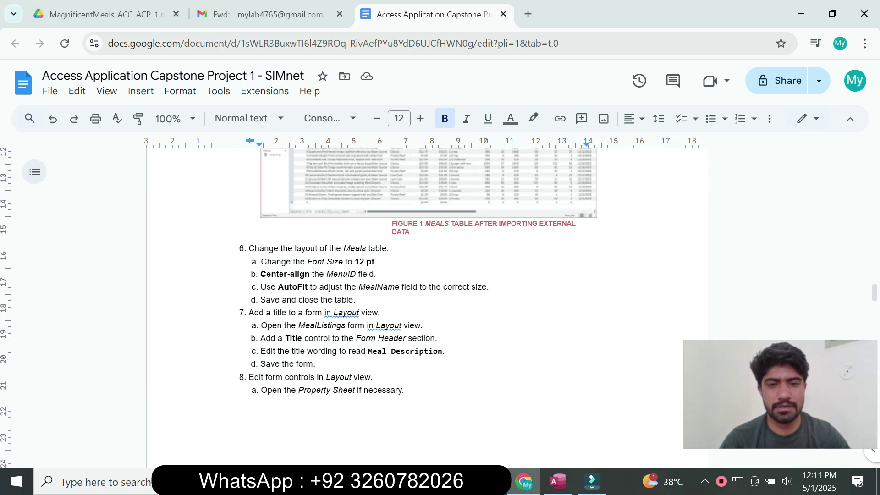
click(557, 481)
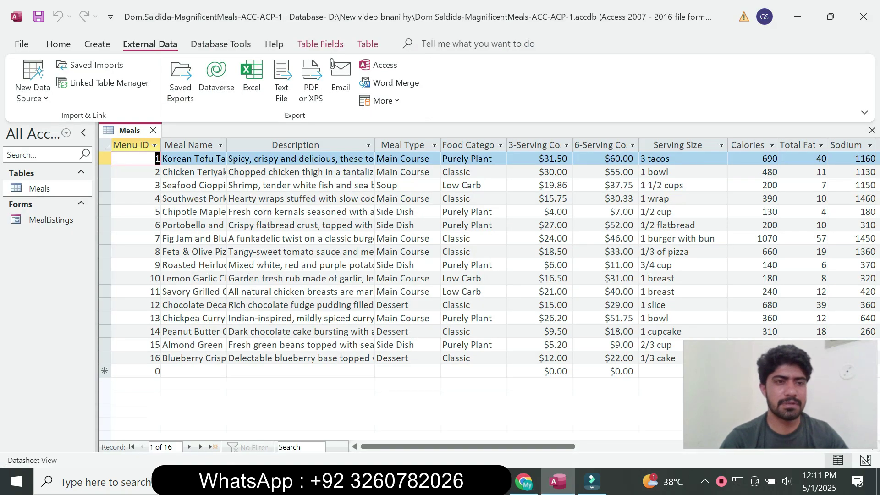
right_click(134, 130)
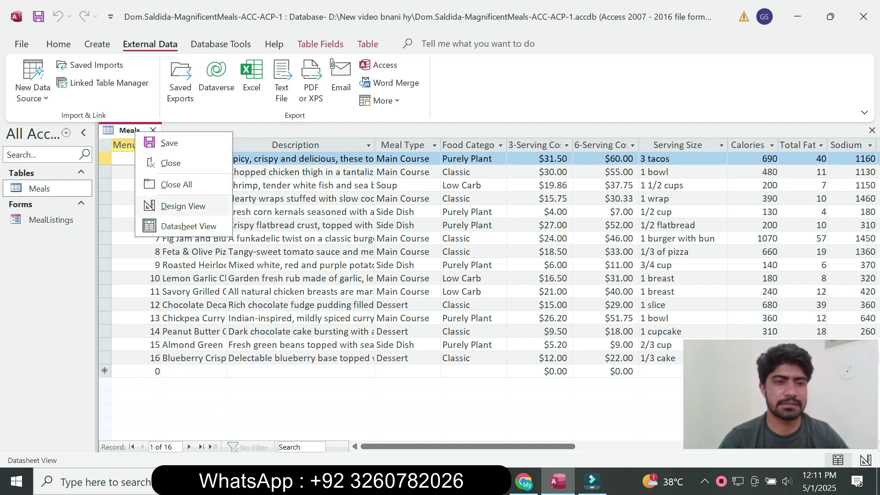
click(171, 163)
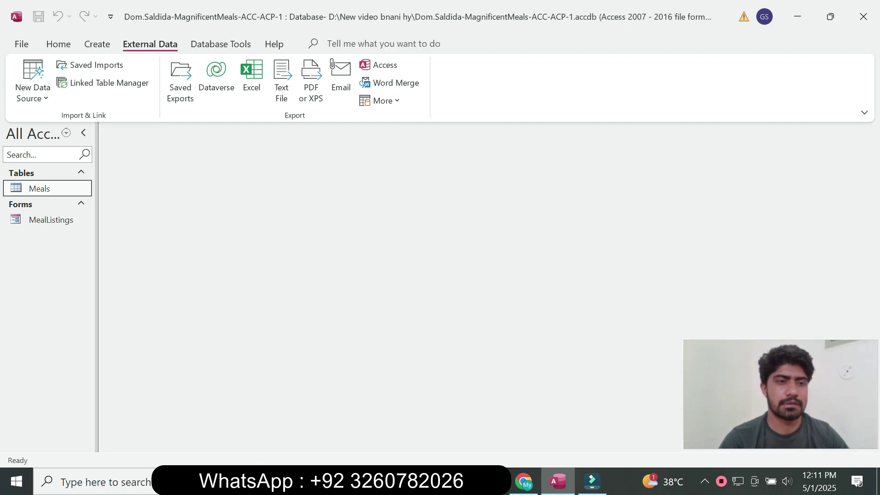
right_click(42, 188)
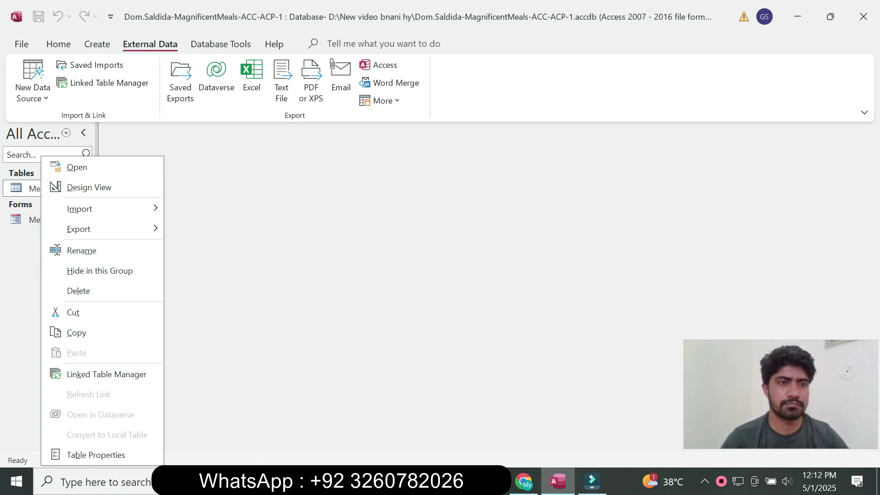
click(88, 186)
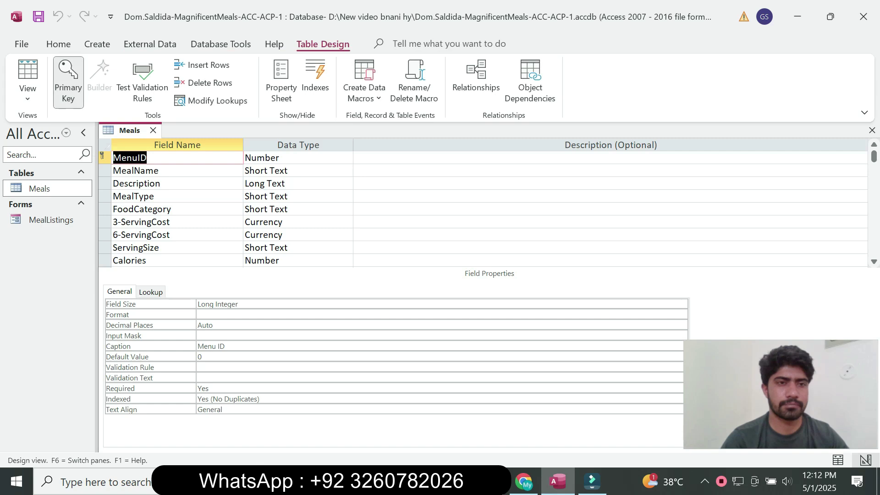
right_click(134, 131)
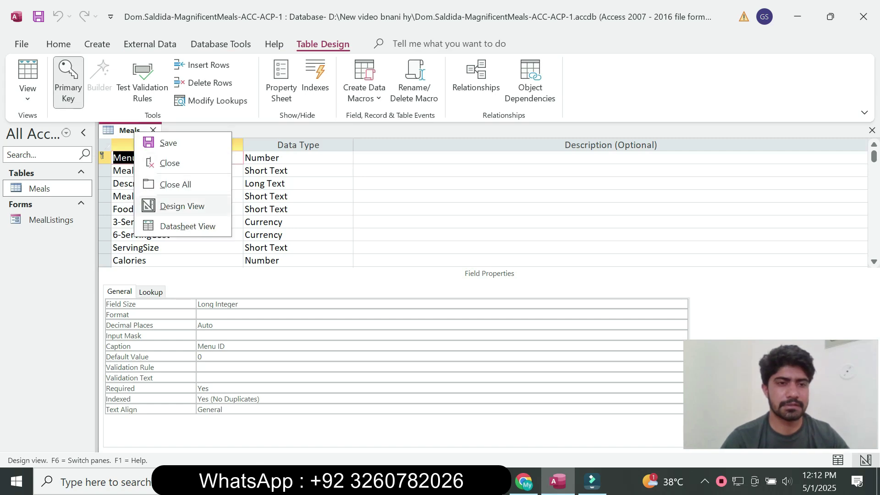
key(Escape)
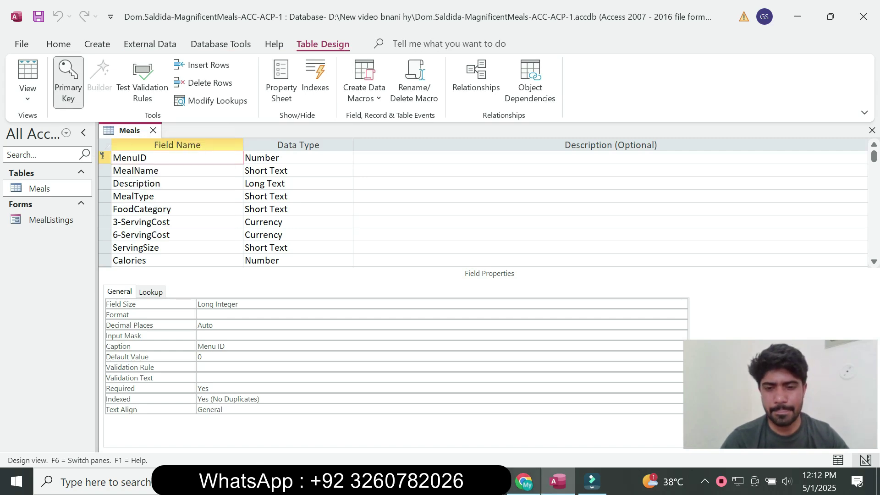
click(523, 481)
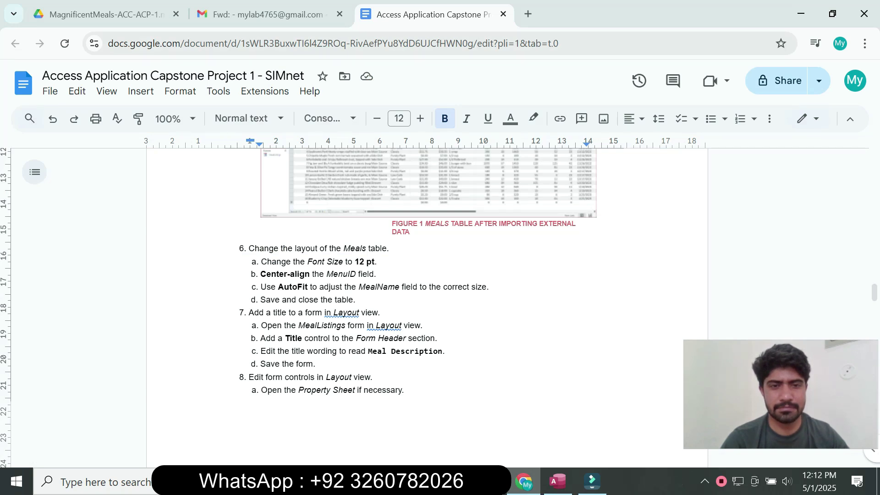
click(557, 481)
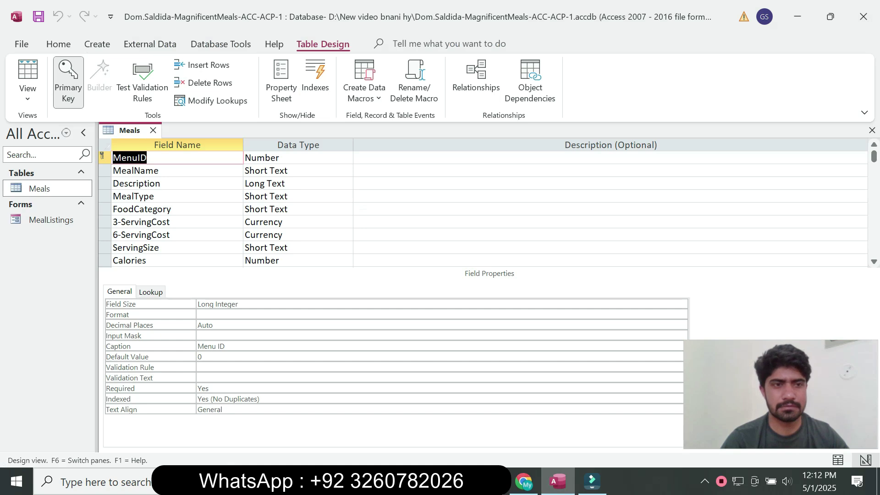
right_click(125, 132)
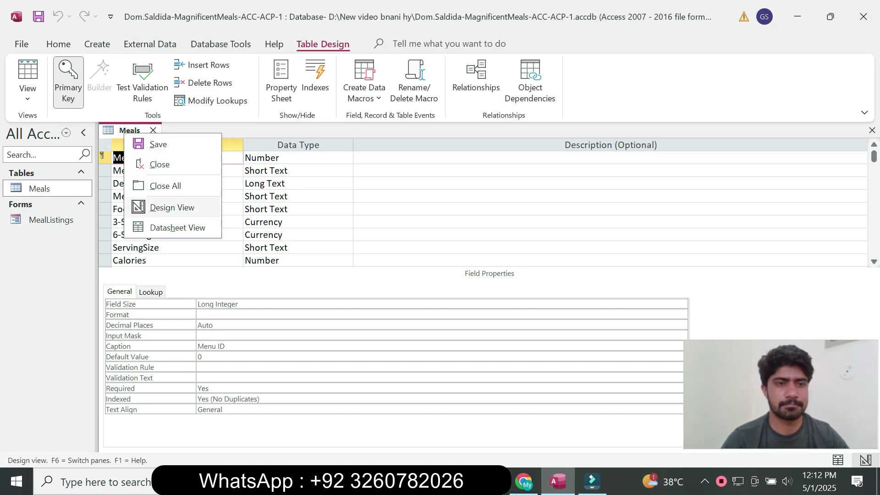
click(178, 228)
- Set the font size of the whole Meals datasheet to 12, as the project document asks
key(ctrl+a)
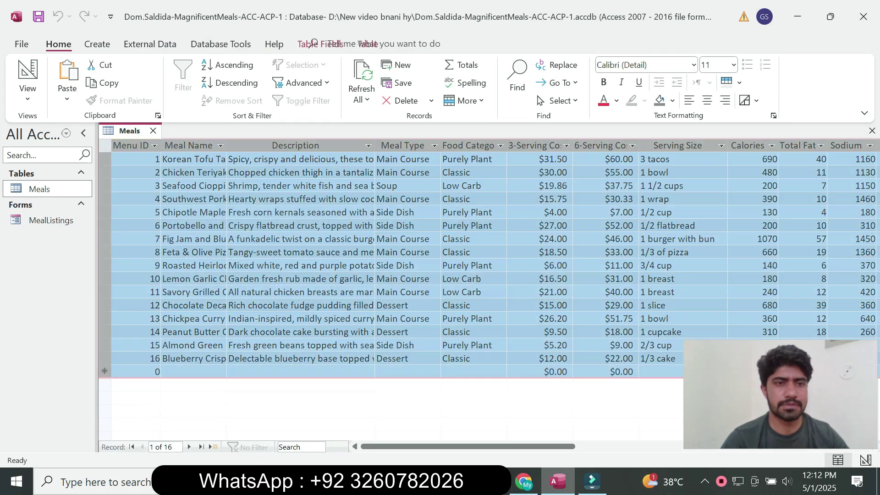
click(523, 481)
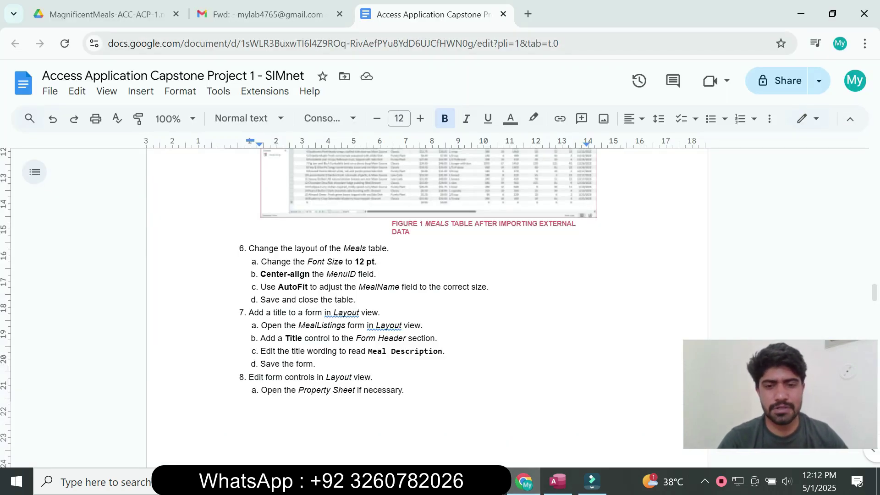
key(alt+Tab)
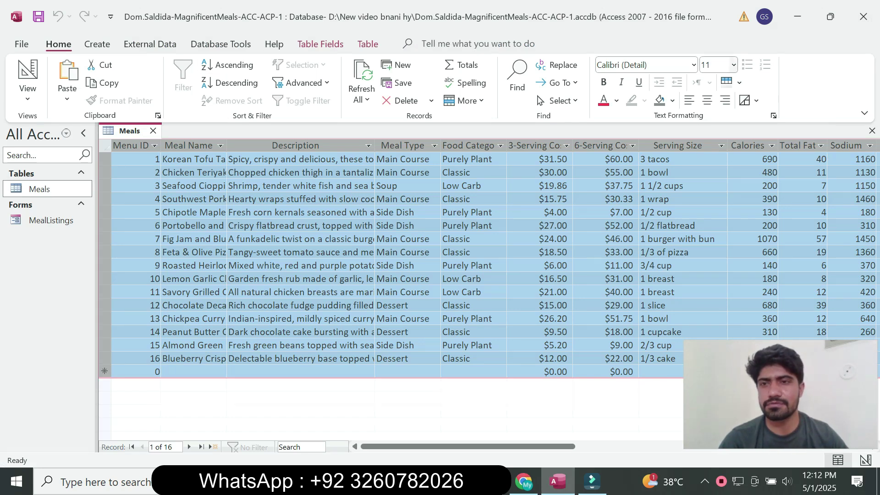
click(733, 65)
click(712, 150)
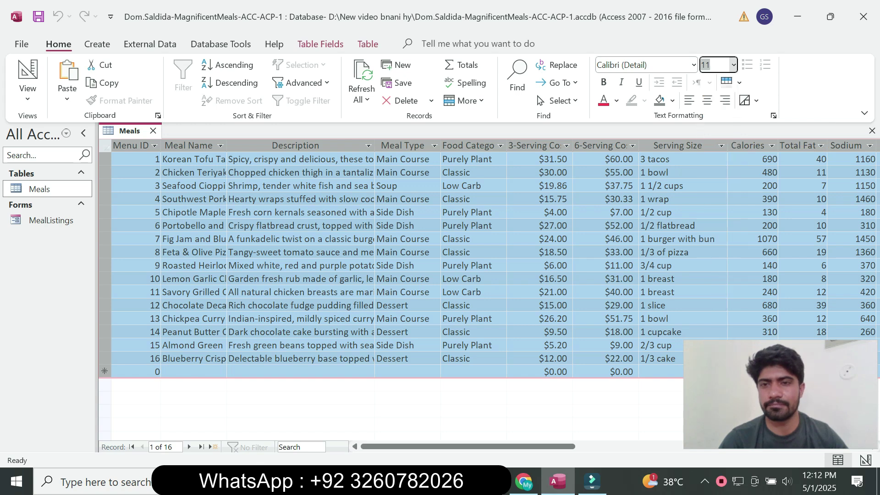
- Check step 6b in the project document and center-align the Menu ID field in the Meals datasheet
key(alt+Tab)
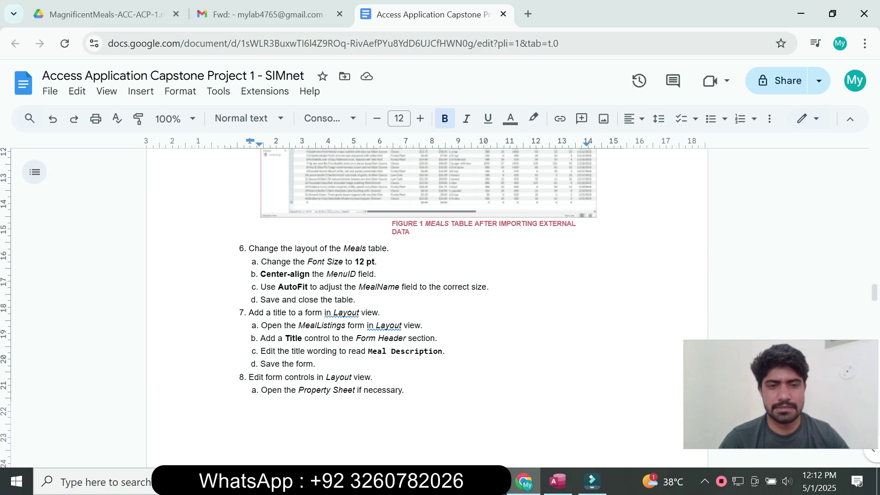
drag(378, 274, 260, 274)
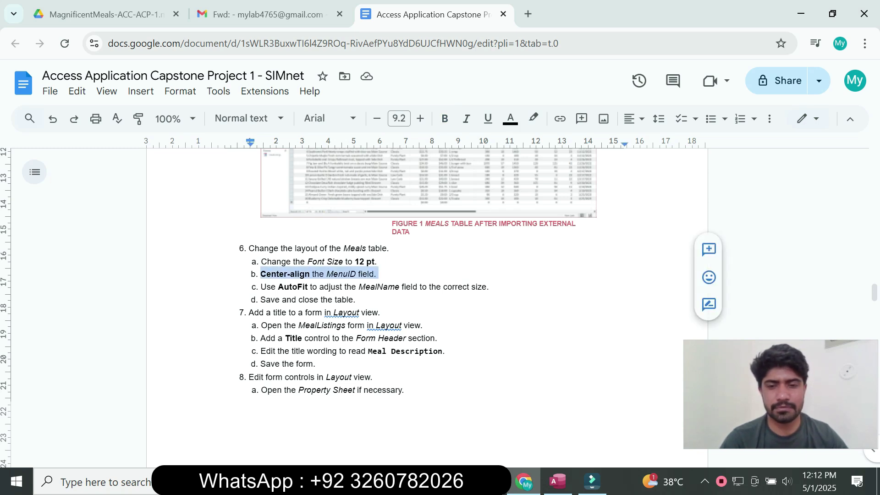
click(557, 480)
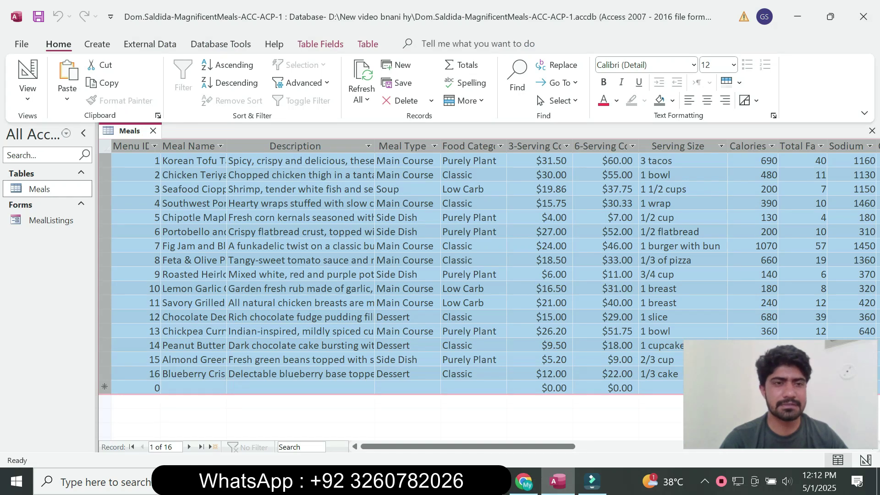
click(130, 146)
click(523, 480)
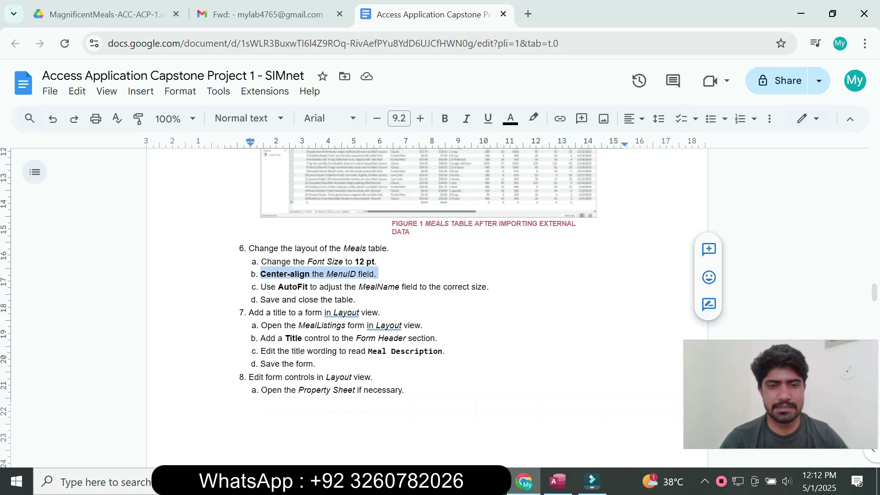
click(557, 480)
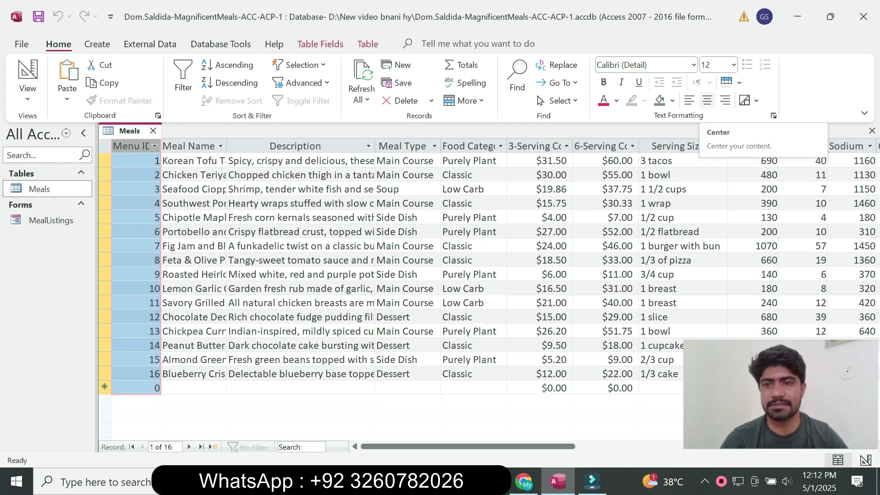
click(707, 100)
- AutoFit the Meal Name column in the Meals datasheet, checking the project document for the layout instructions
click(524, 481)
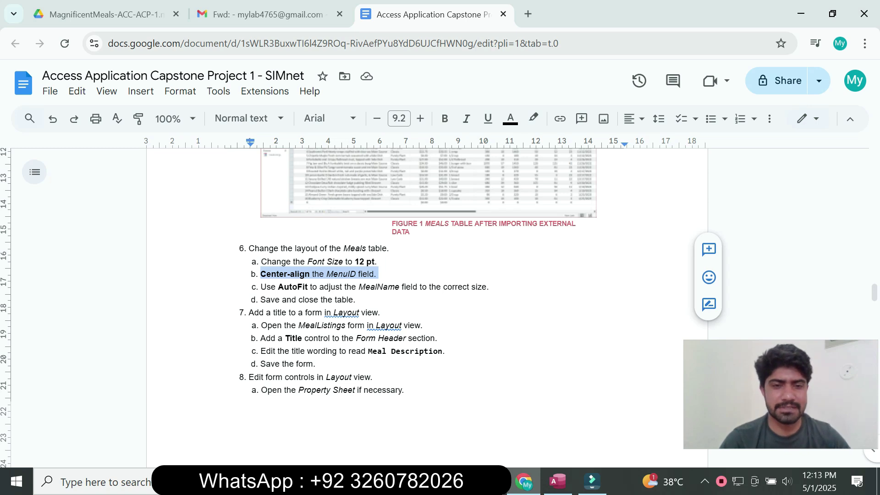
click(557, 481)
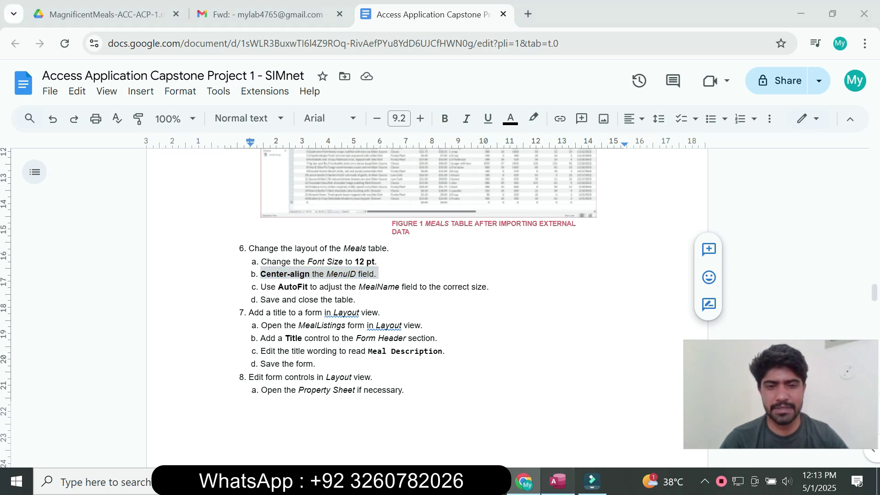
click(189, 145)
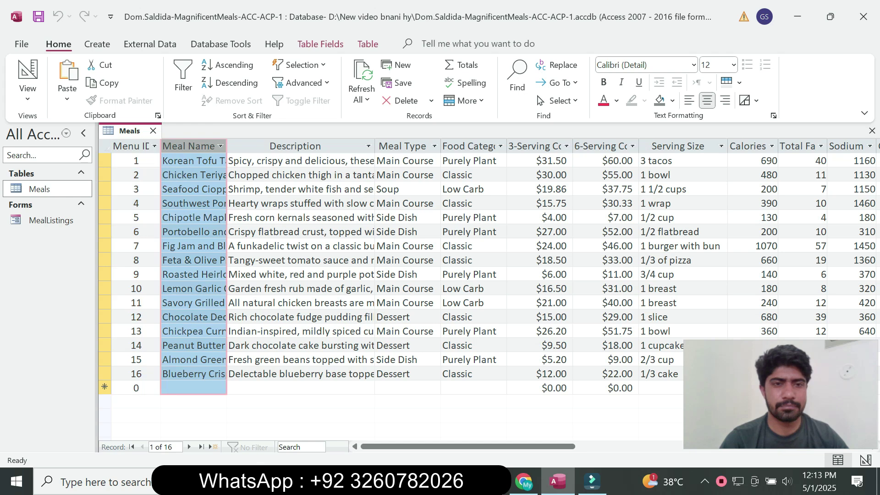
click(523, 481)
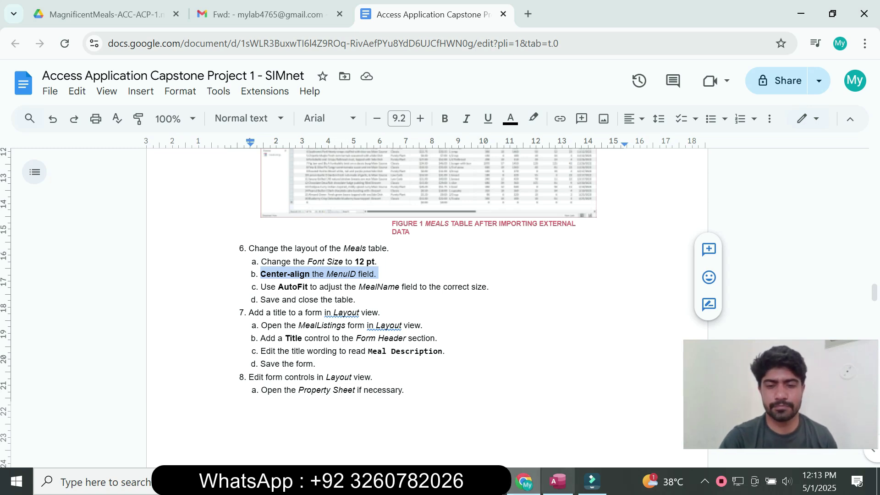
click(557, 481)
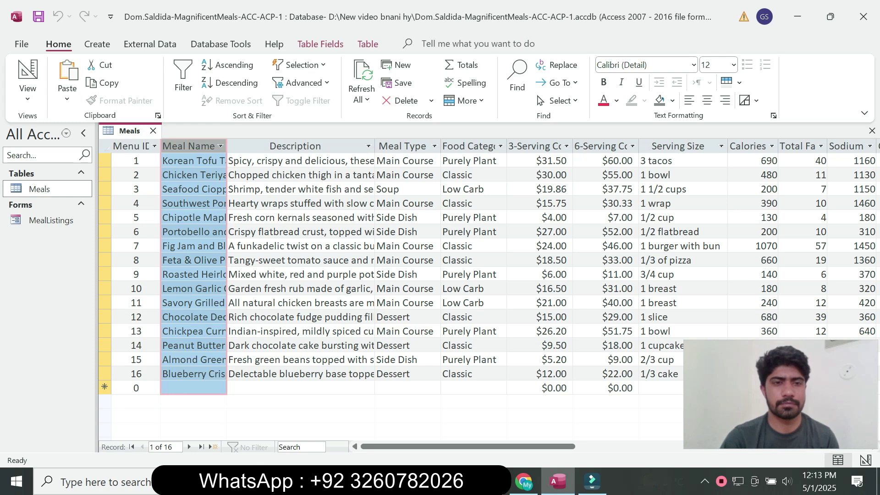
double_click(227, 145)
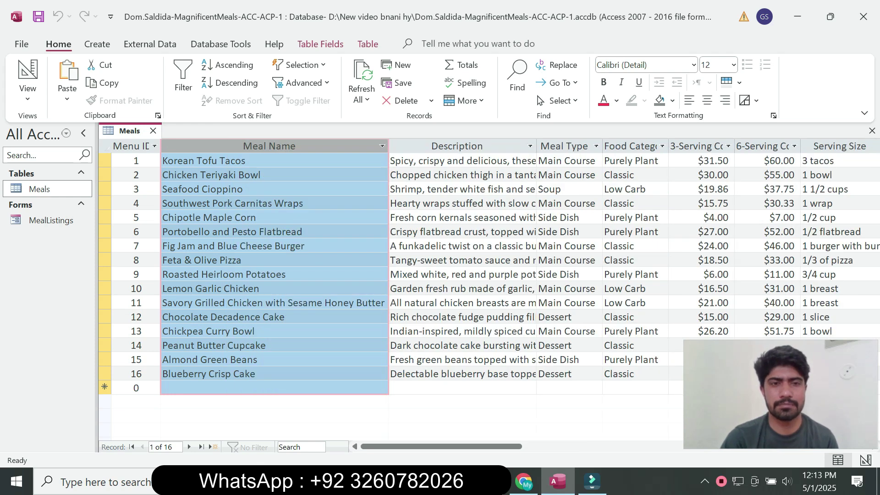
click(523, 481)
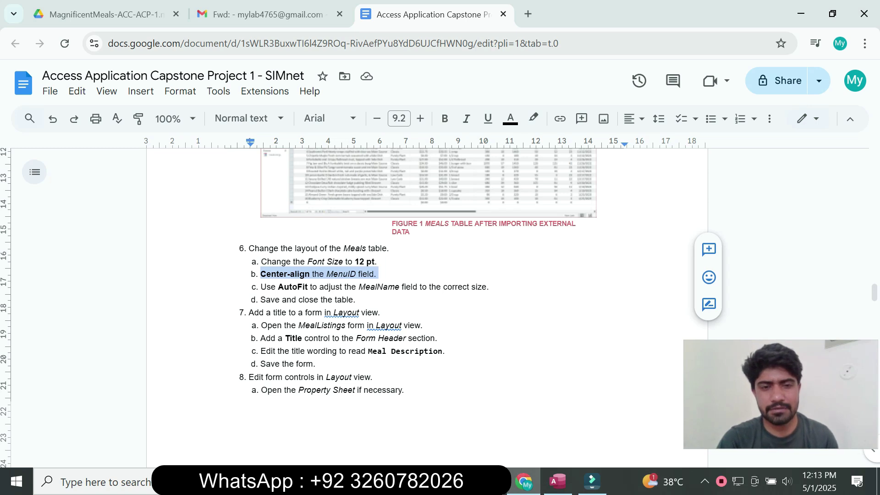
- Save the layout changes to the Meals table and close it, as step 6d of the project document asks
click(557, 481)
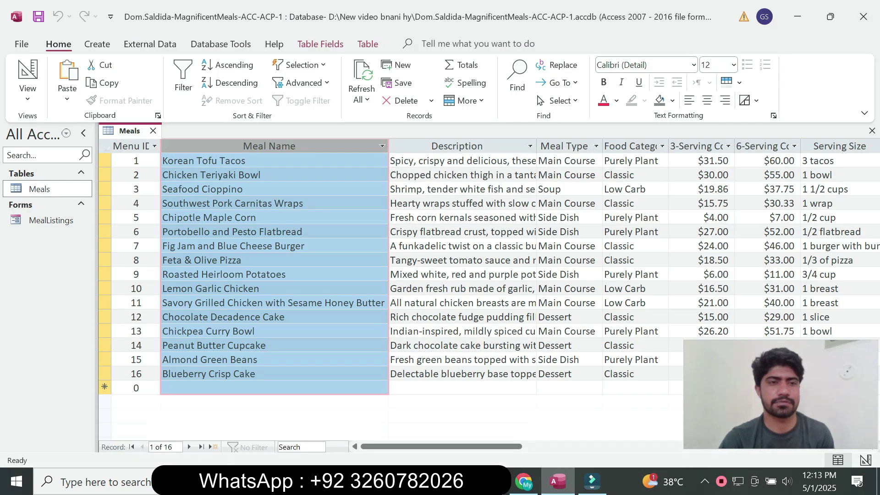
right_click(139, 133)
click(173, 147)
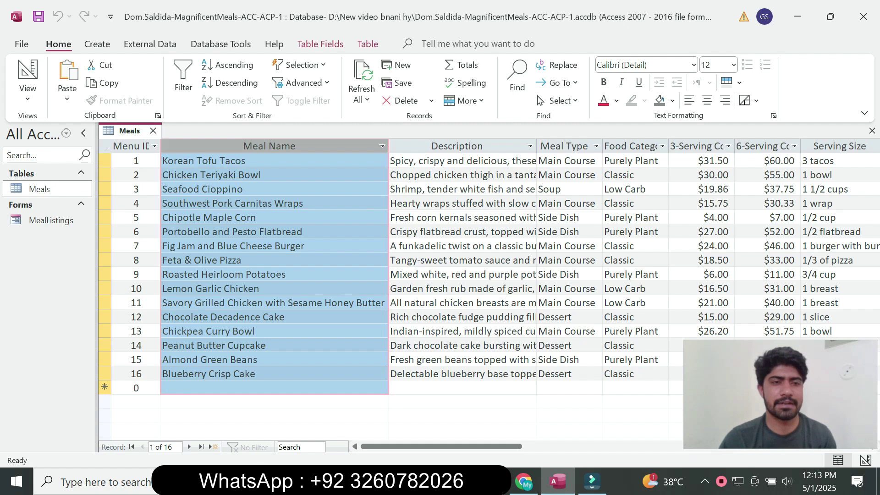
key(ctrl+w)
key(alt+Tab)
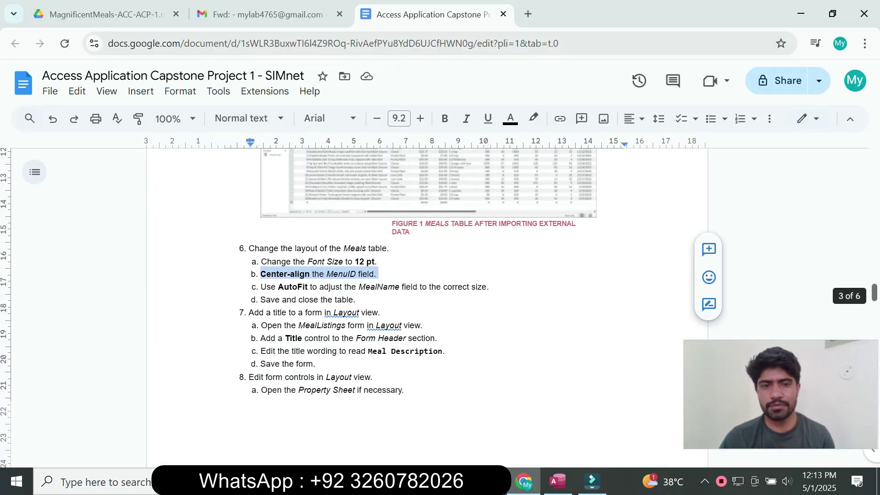
- Look through the project document in the browser, from the assignment details and project overview to the numbered steps and the new-record data
scroll(426, 307, down, 10)
scroll(426, 307, down, 20)
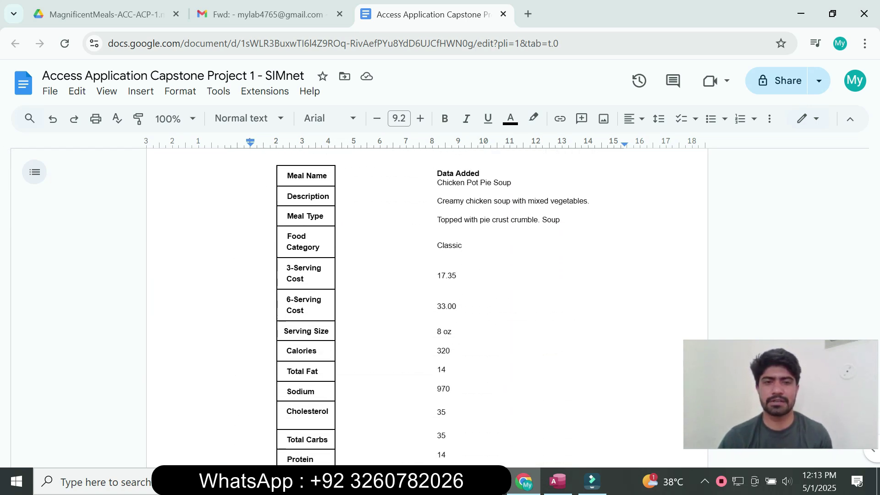
scroll(426, 307, up, 20)
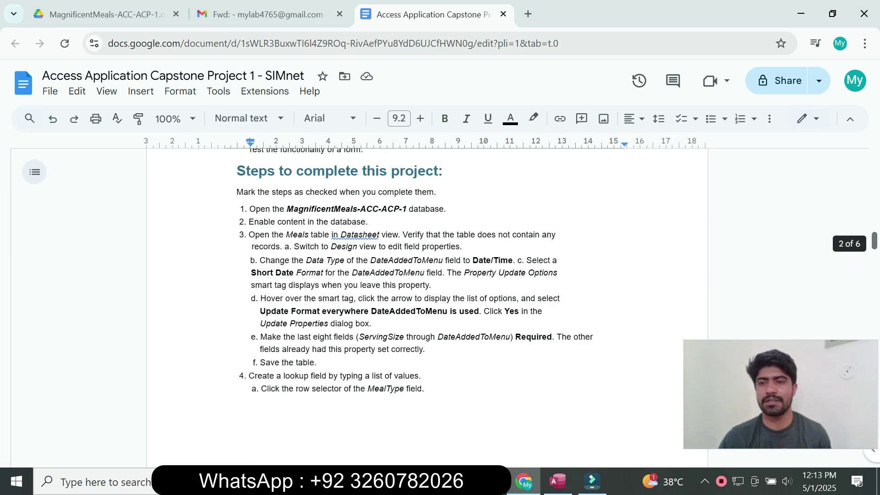
scroll(426, 307, up, 10)
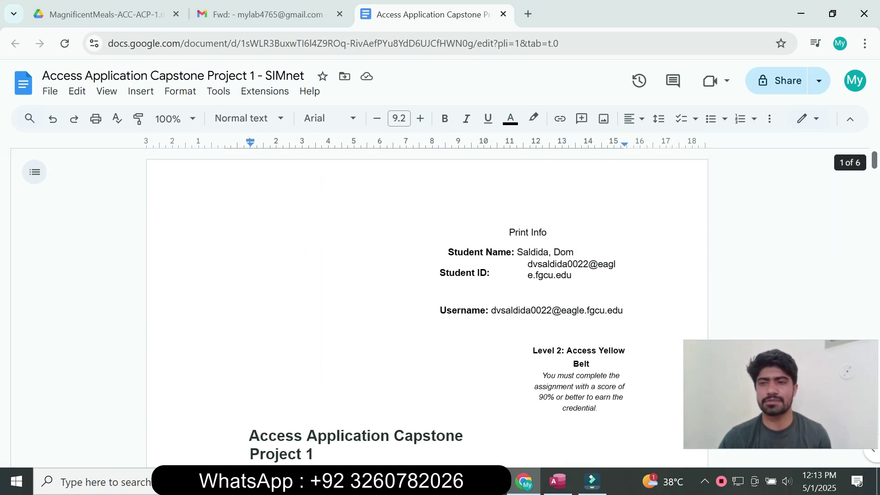
scroll(426, 307, down, 10)
scroll(426, 307, up, 8)
scroll(426, 307, down, 1)
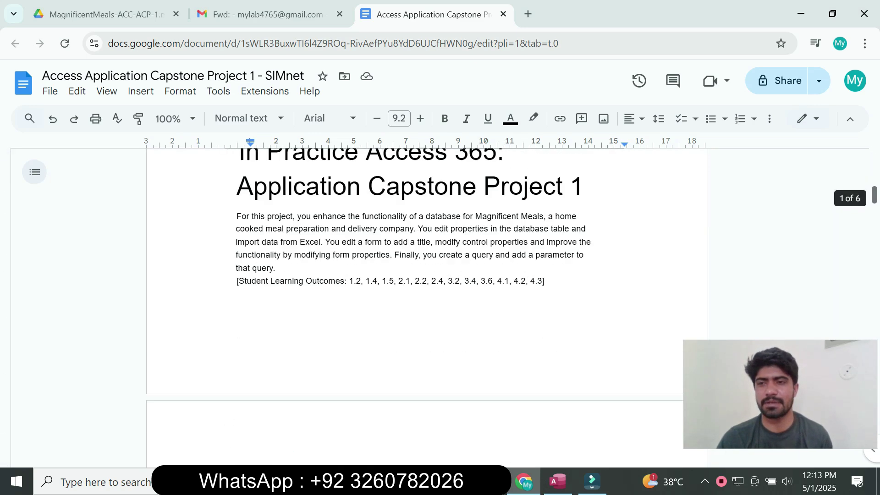
scroll(426, 307, down, 5)
scroll(426, 307, down, 4)
scroll(426, 307, up, 9)
scroll(426, 307, up, 6)
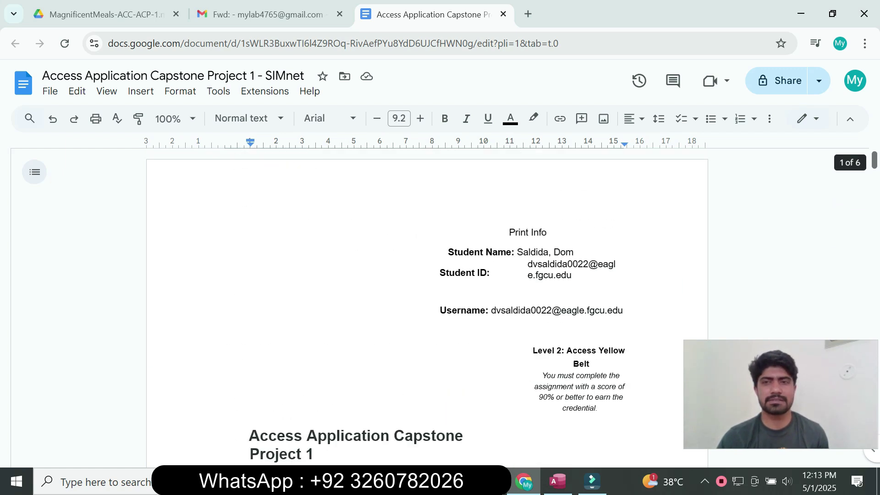
scroll(426, 307, down, 4)
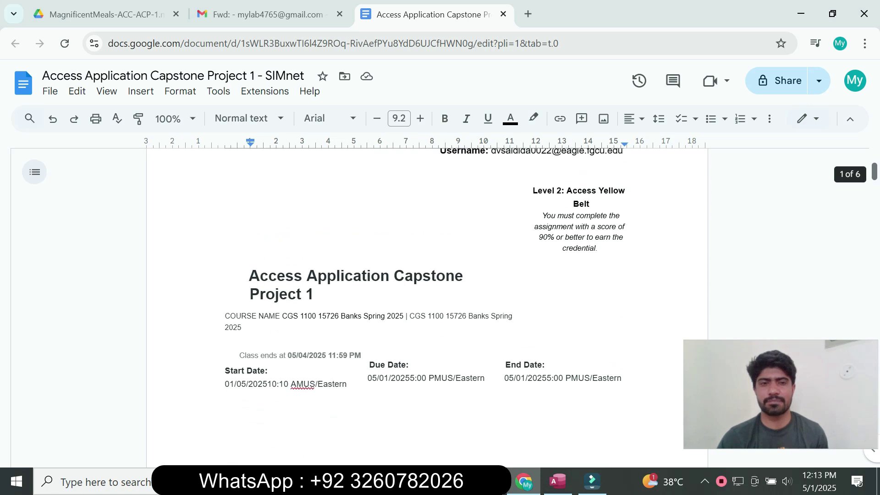
scroll(426, 307, down, 3)
scroll(426, 307, down, 20)
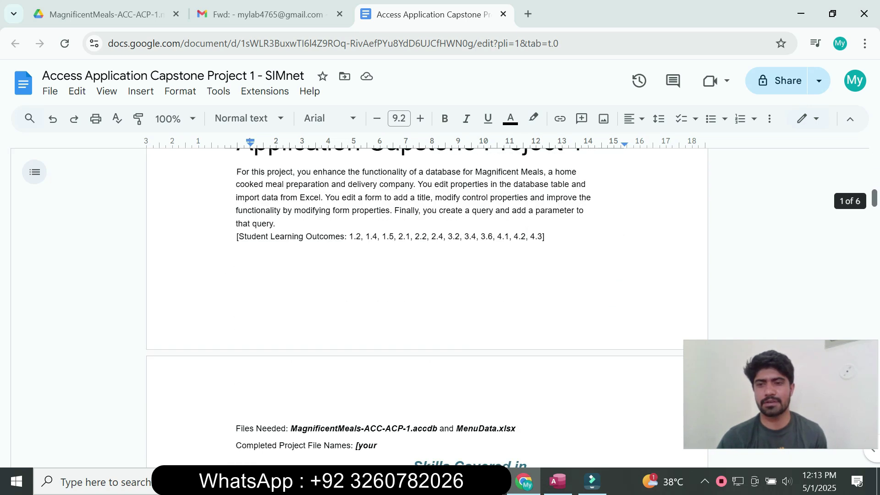
scroll(426, 307, down, 5)
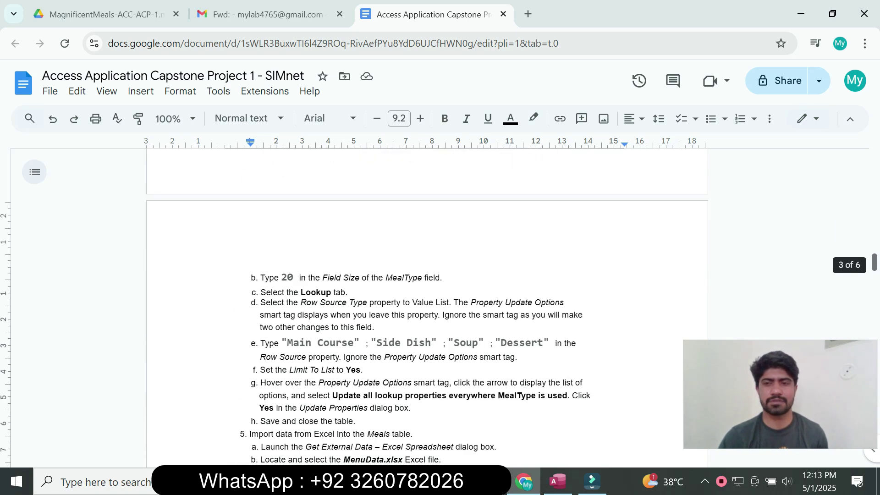
- Highlight the "In Practice Access 365: Application Capstone Project 1" title in the project document and review the assignment details above it
scroll(426, 307, up, 20)
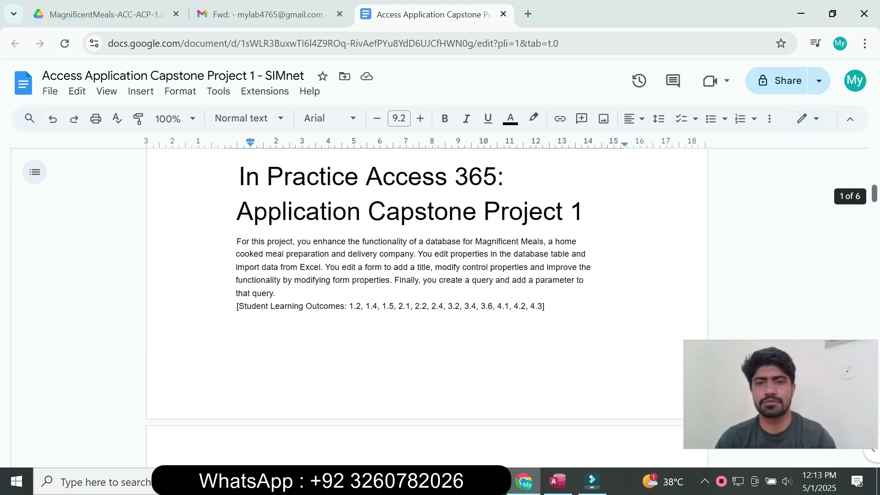
scroll(426, 307, up, 1)
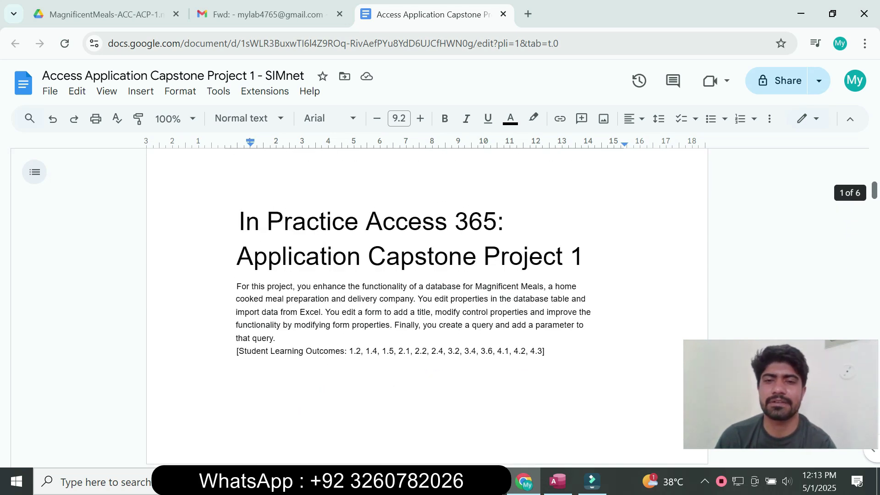
drag(238, 221, 523, 256)
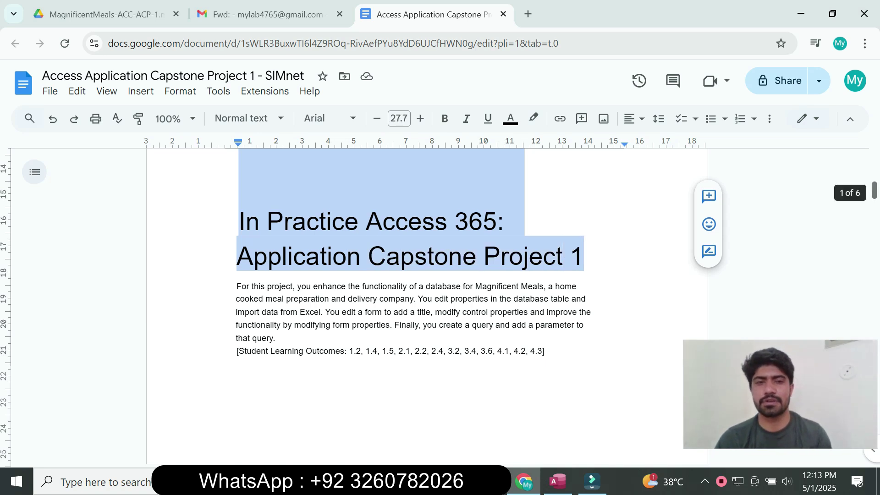
scroll(426, 307, up, 5)
scroll(426, 307, up, 4)
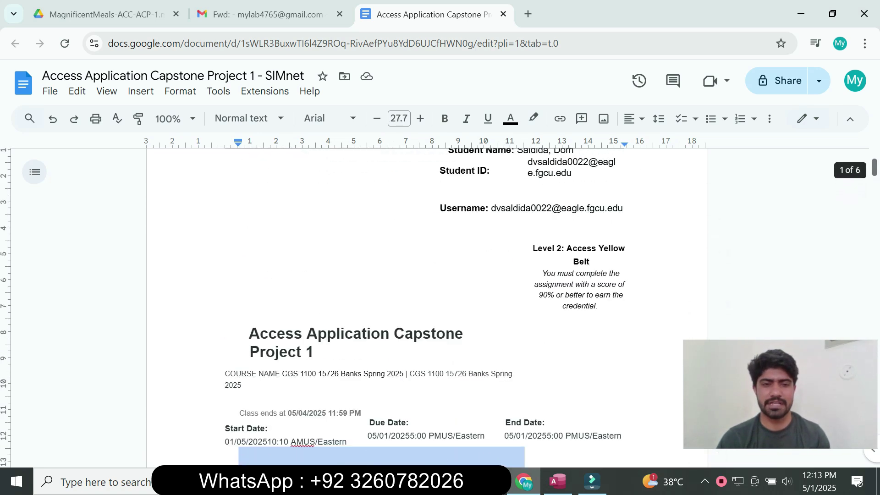